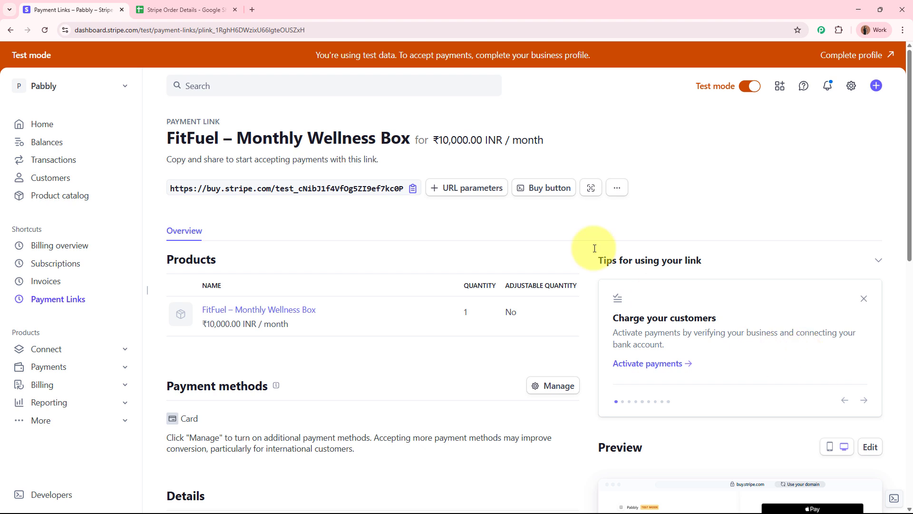
- Switch to the Stripe Order Details sheet that holds the earlier Rs 10000/- order row
left_click(162, 11)
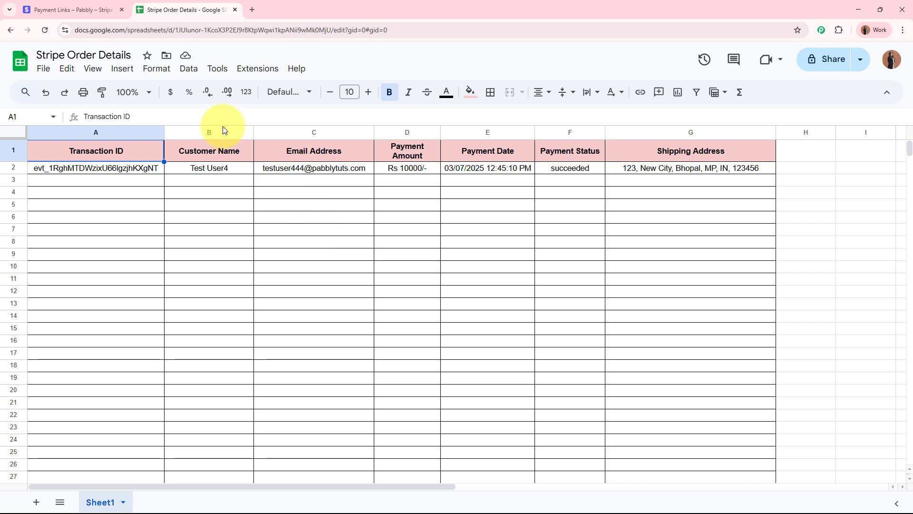
- Check the empty row 3 below the first order in the Stripe Order Details sheet
left_click(57, 9)
left_click(157, 9)
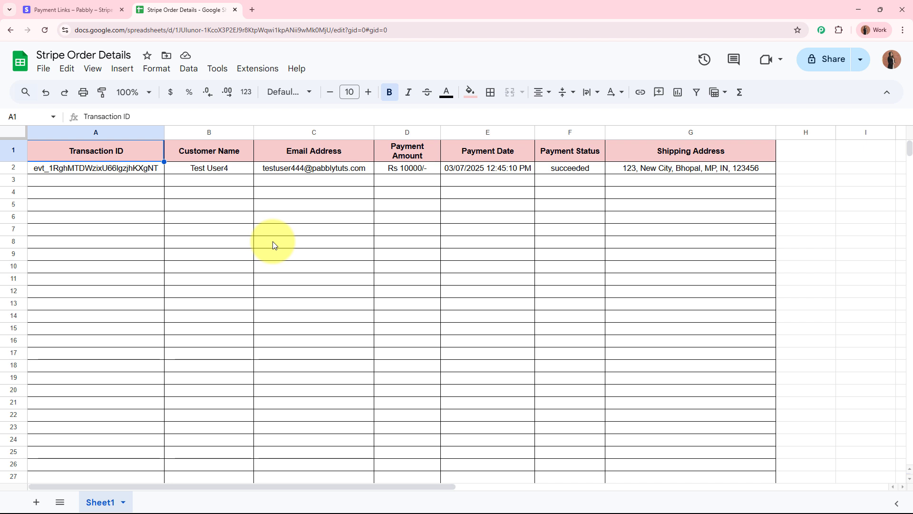
left_click(72, 10)
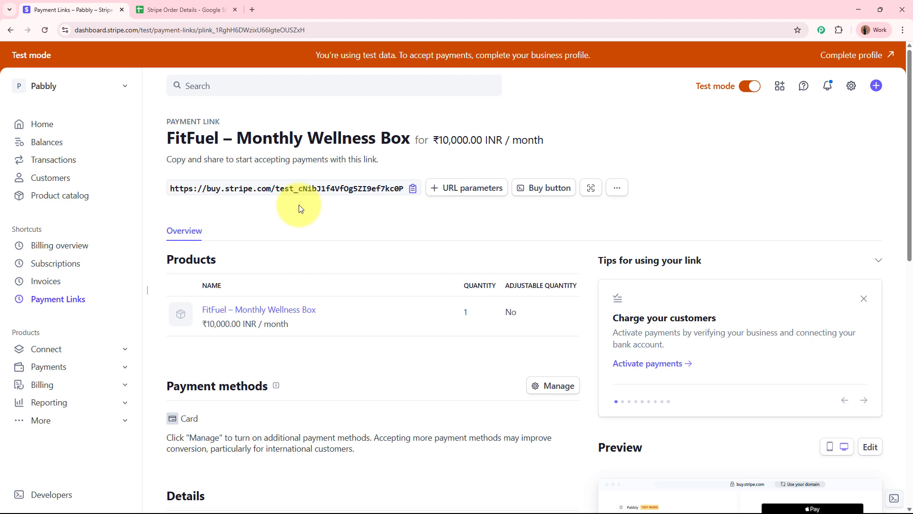
left_click(209, 10)
left_click_drag(115, 180, 801, 177)
left_click(608, 215)
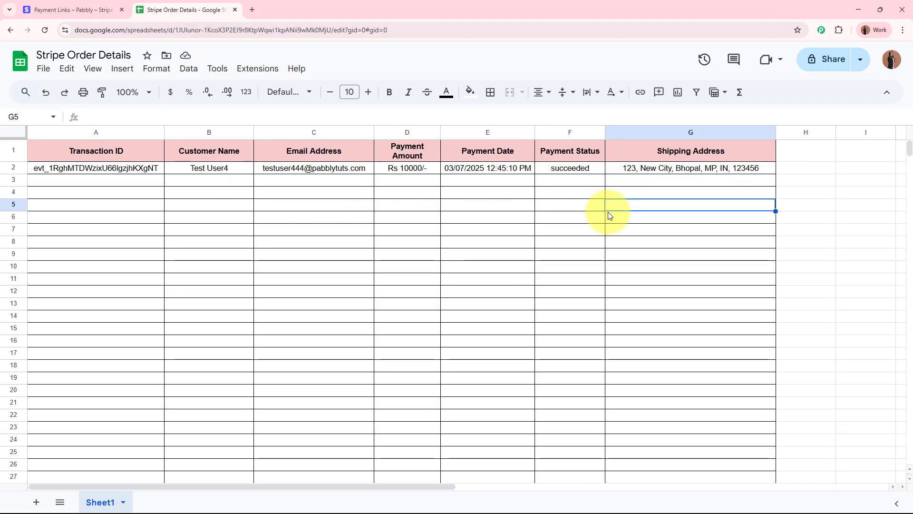
- Copy the FitFuel payment link's buy.stripe.com checkout URL and open a new browser tab
left_click(57, 8)
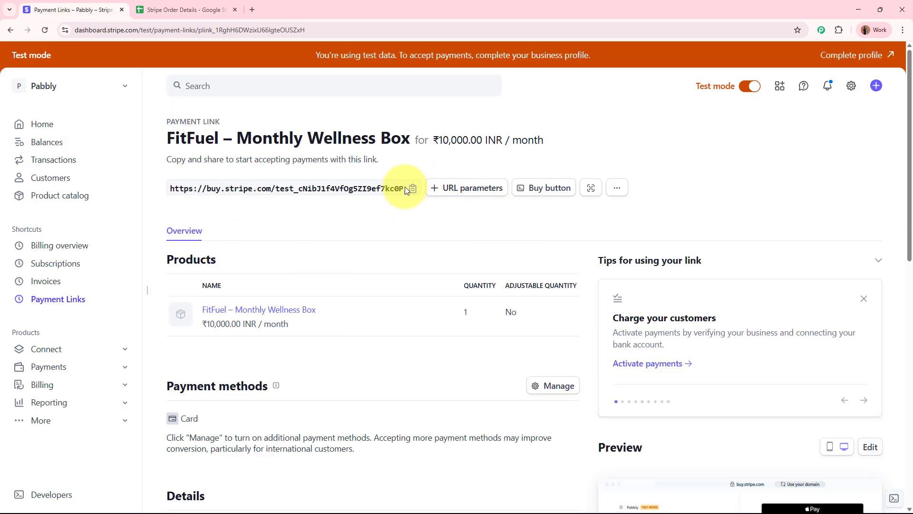
left_click(414, 197)
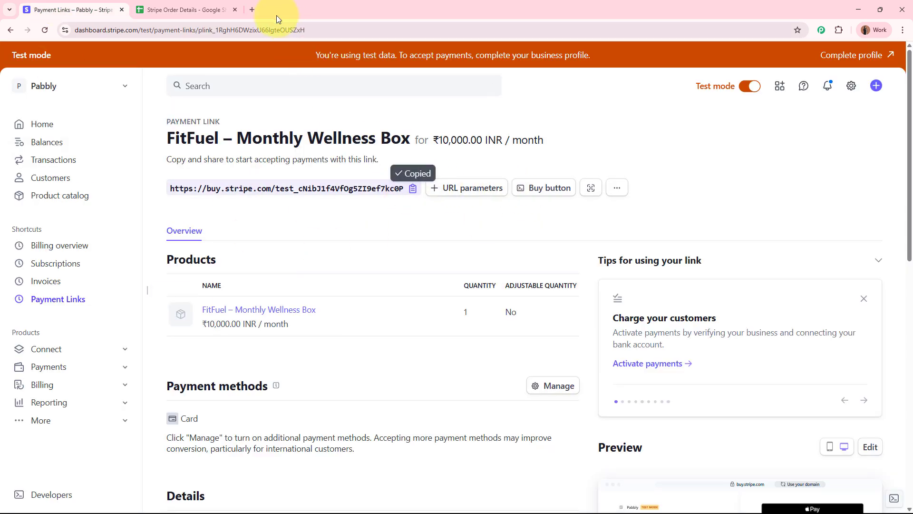
left_click(250, 9)
- Load the FitFuel checkout page and enter a test e-mail, test card number, expiry and CVC
key("ctrl+v")
key("Return")
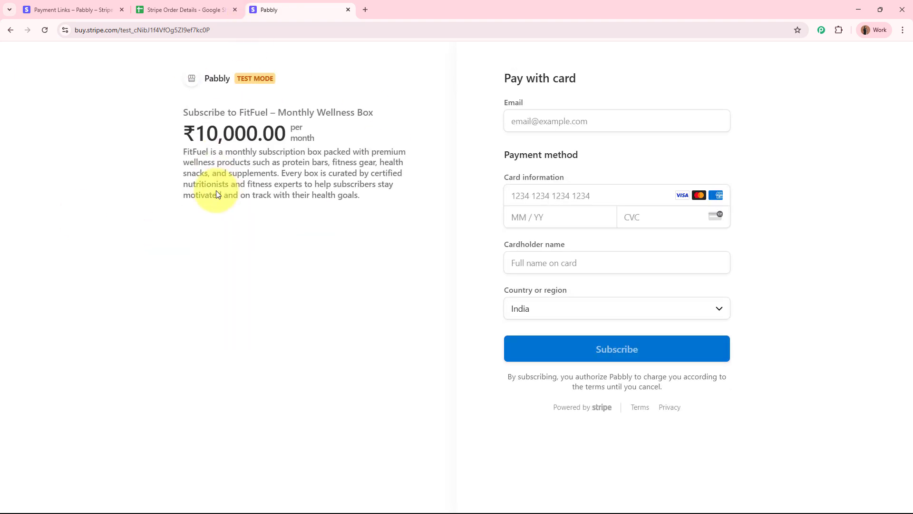
left_click(674, 114)
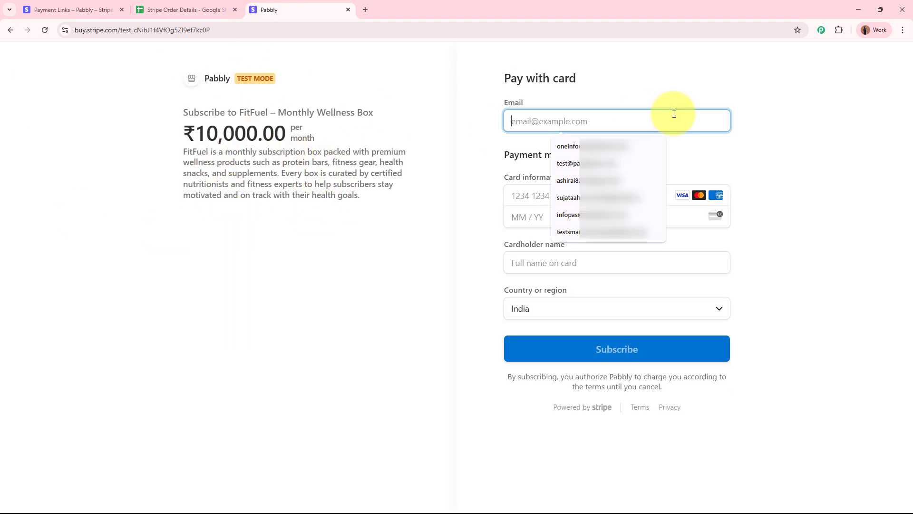
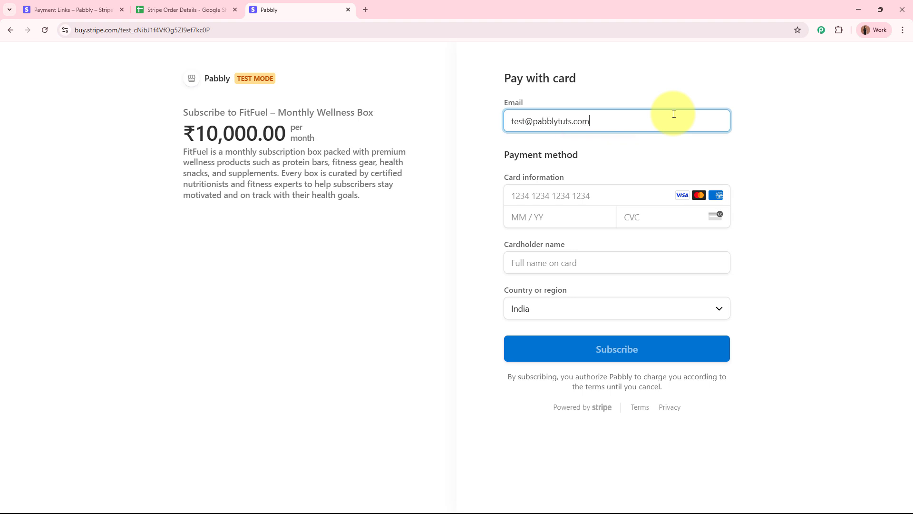
left_click(551, 195)
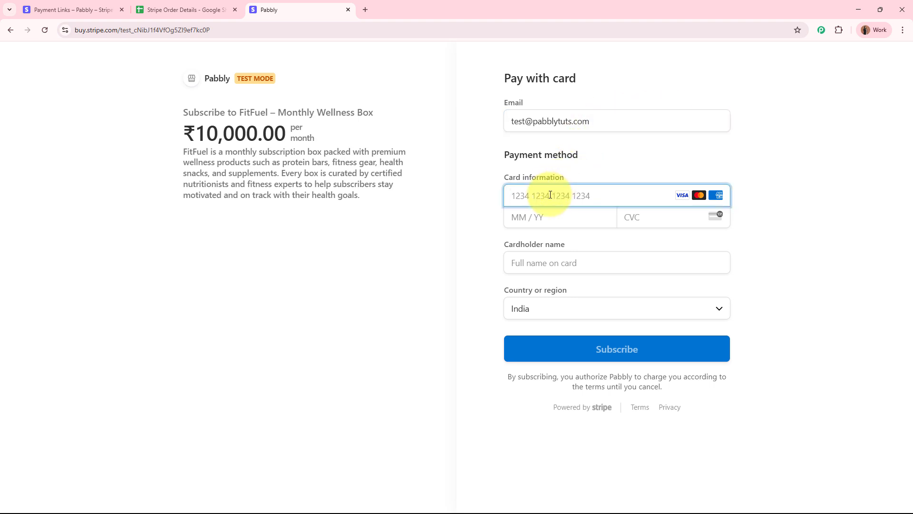
type("4111 1111")
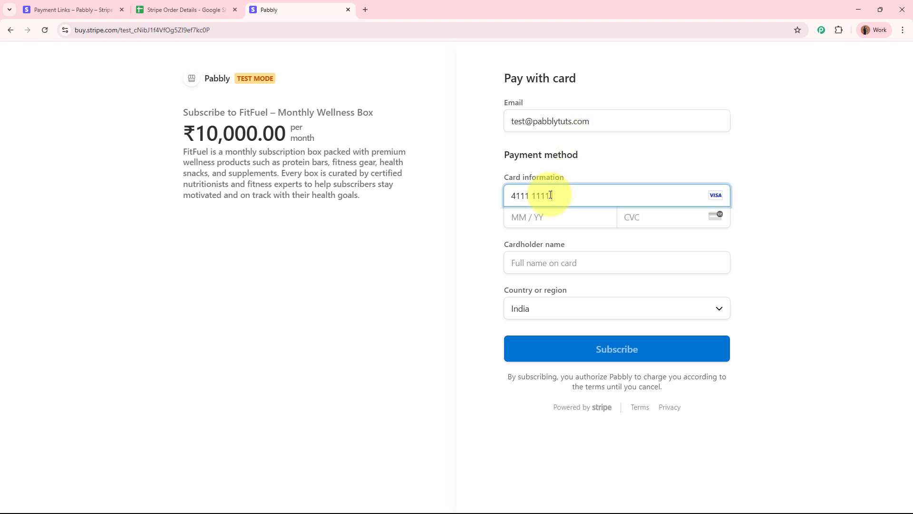
type(" 1111 1111 05 / 29 123")
- Fill in the cardholder name, India as billing country, and the first address line
left_click(604, 264)
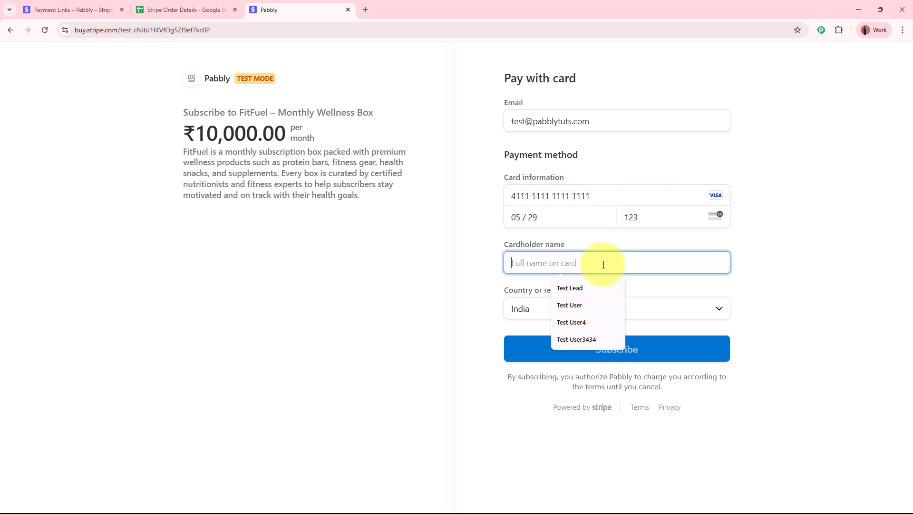
type("Test U")
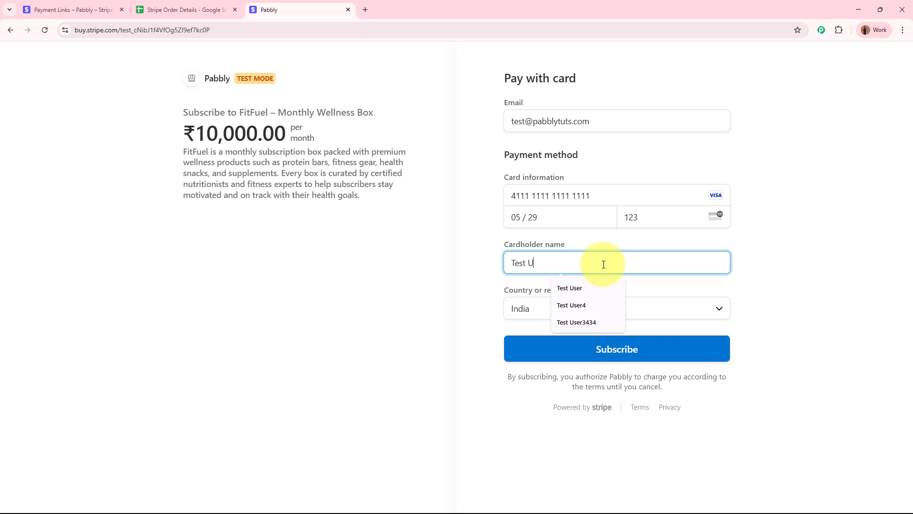
type("ser3444")
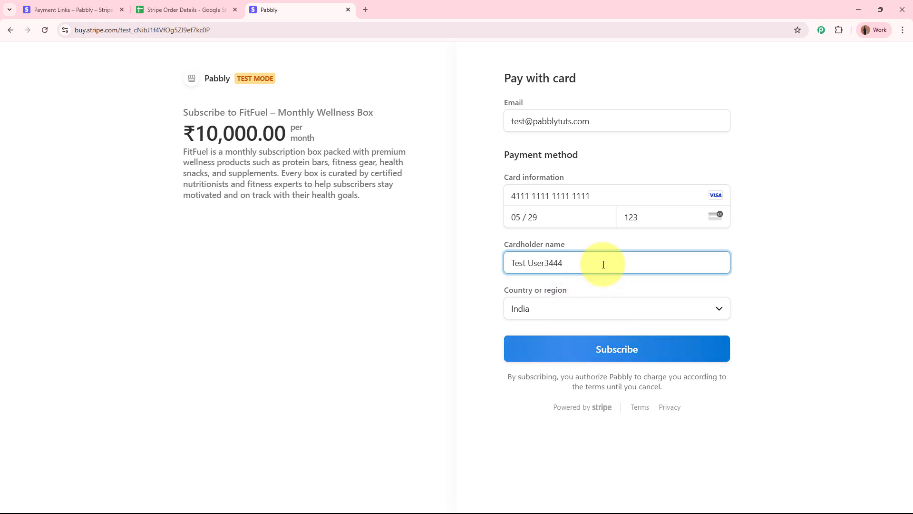
left_click(579, 311)
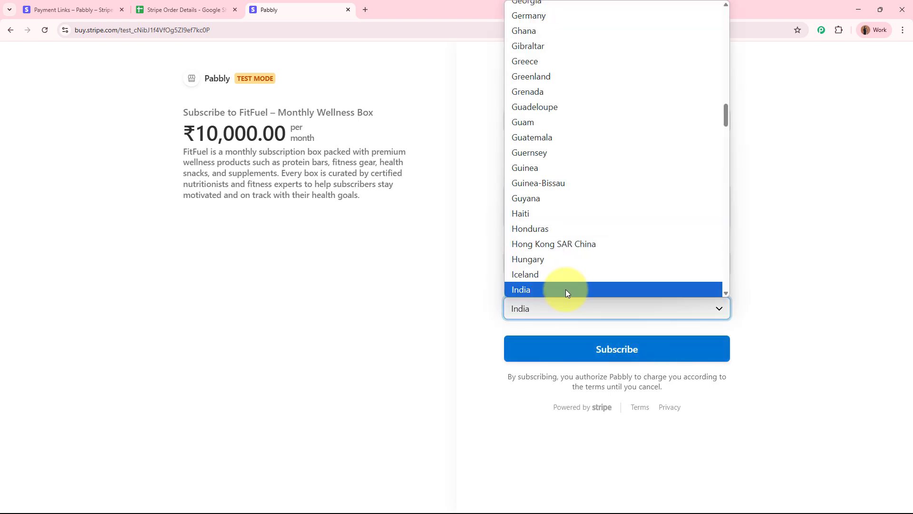
left_click(566, 289)
left_click(719, 309)
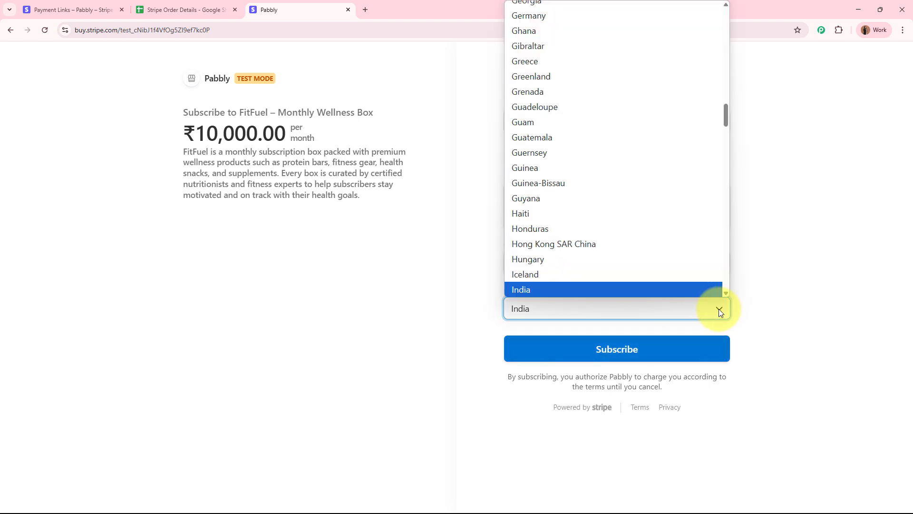
left_click(579, 287)
left_click(587, 272)
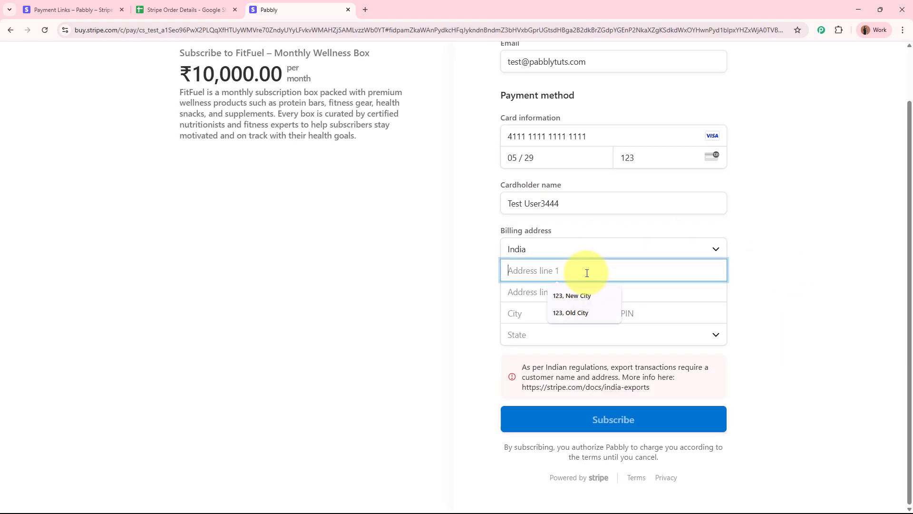
type("123, New ")
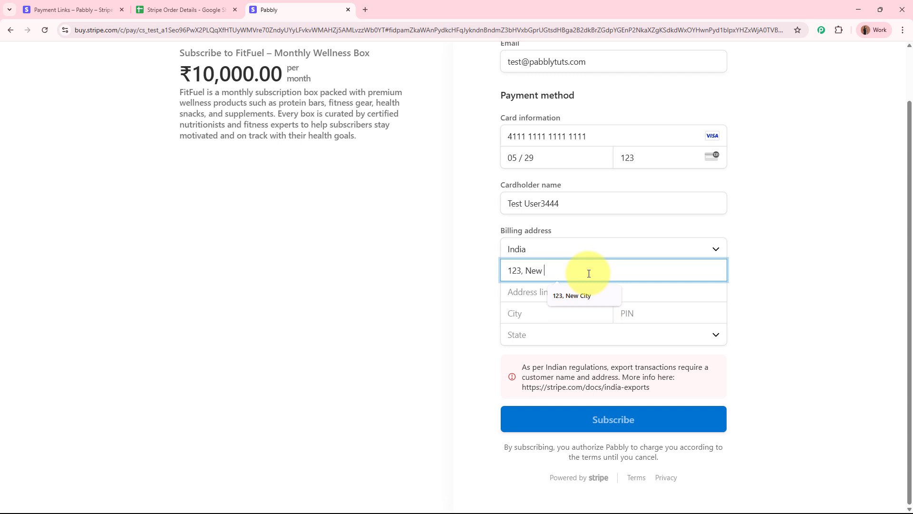
type("Street")
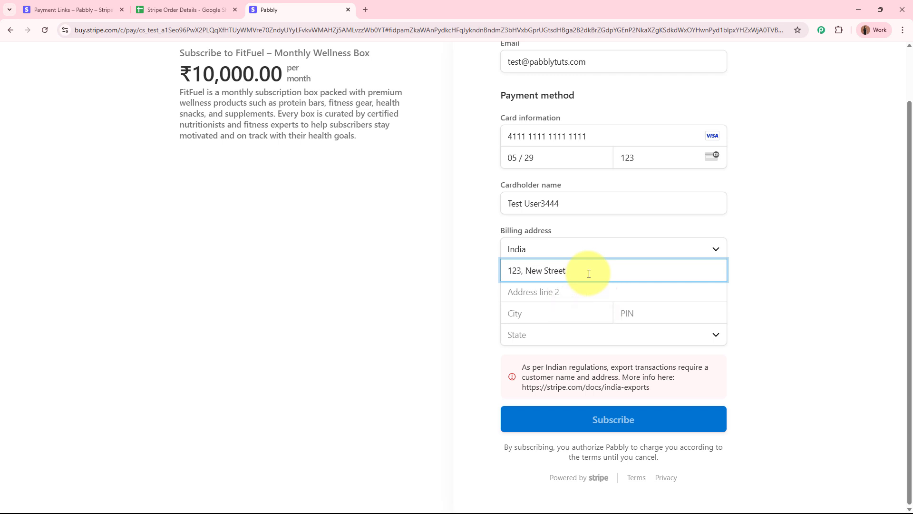
- Complete the billing address with city, PIN code, and Maharashtra as the state
left_click(580, 314)
type("Mu")
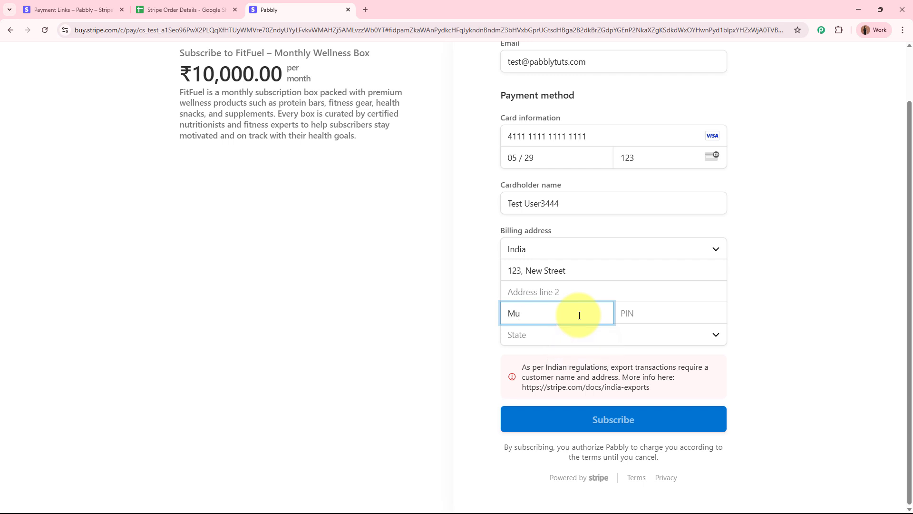
type("mbaiu")
key("BackSpace")
left_click(624, 313)
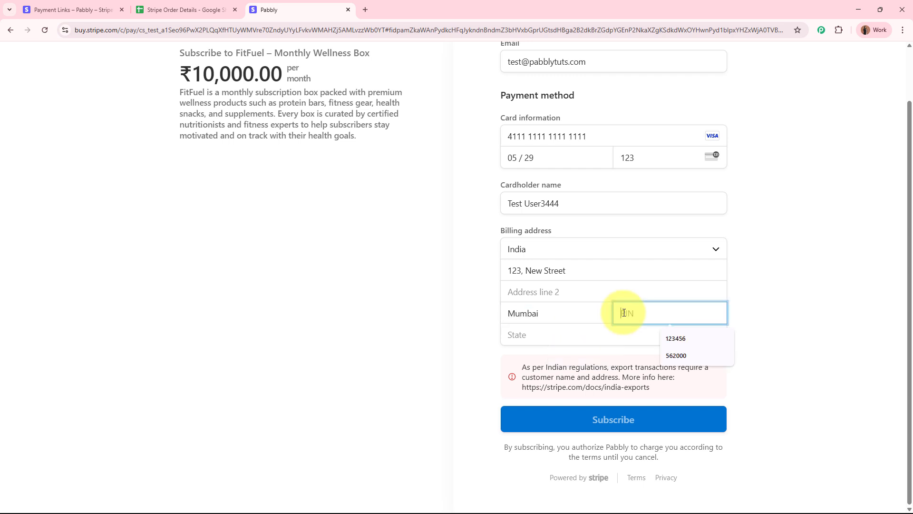
type("400001")
left_click(610, 332)
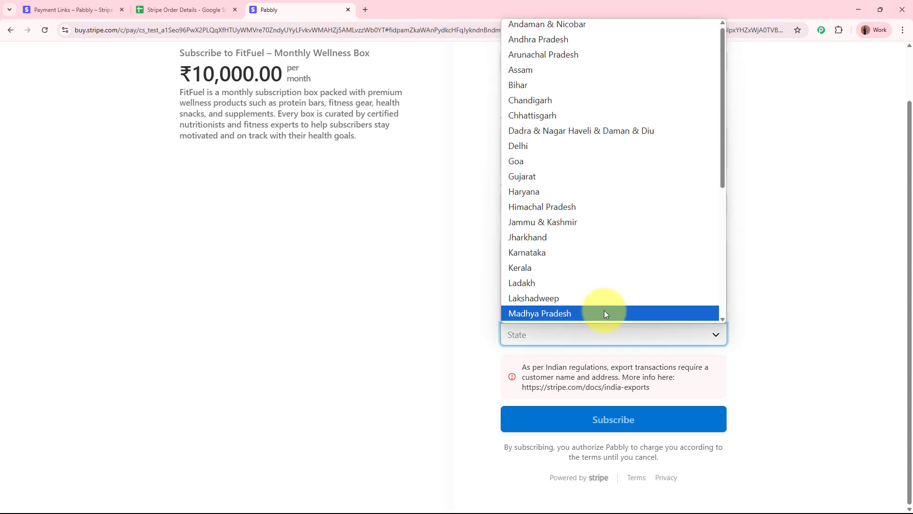
scroll(571, 238, "down", 4)
left_click(547, 139)
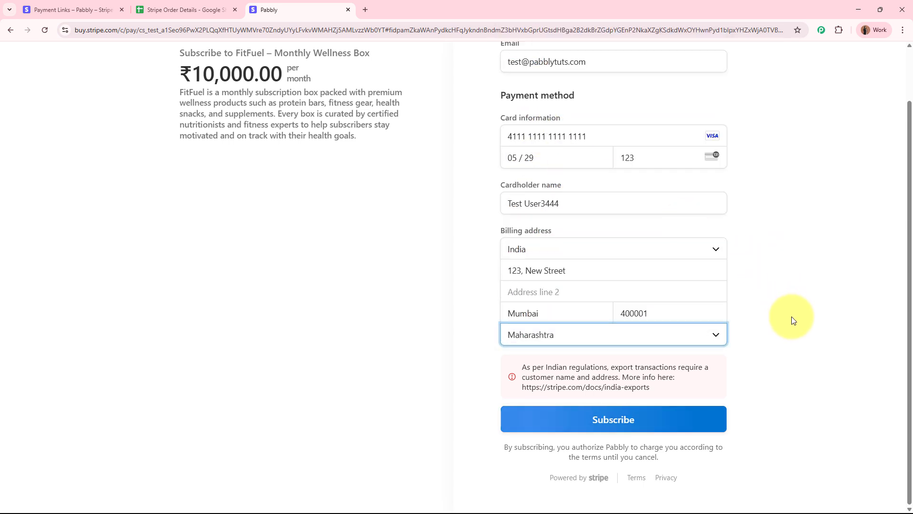
- Submit the ₹10,000.00 subscription, decline saving the address, and reach the thank-you message
left_click(648, 419)
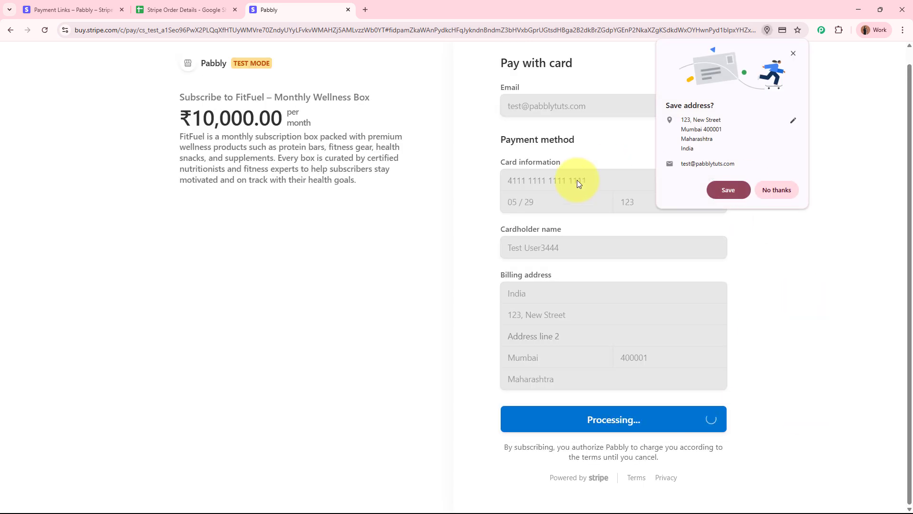
left_click(785, 190)
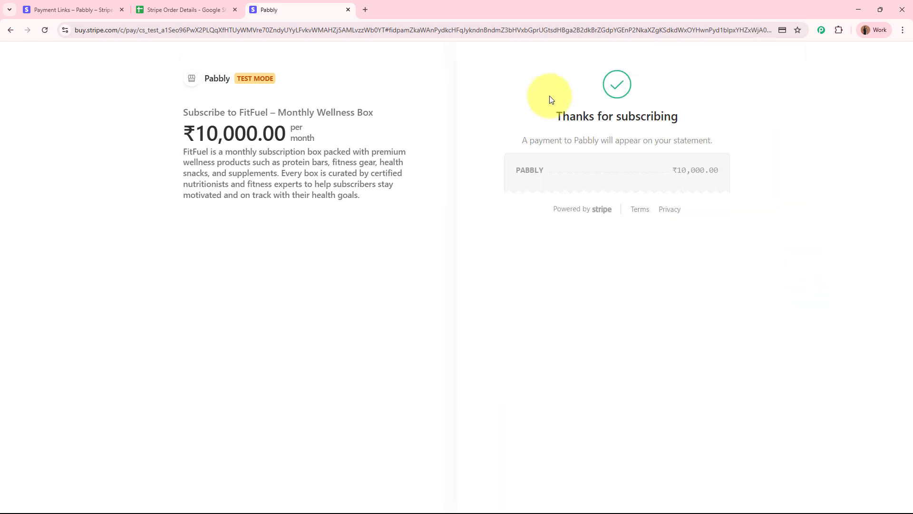
left_click_drag(552, 114, 703, 116)
left_click(718, 105)
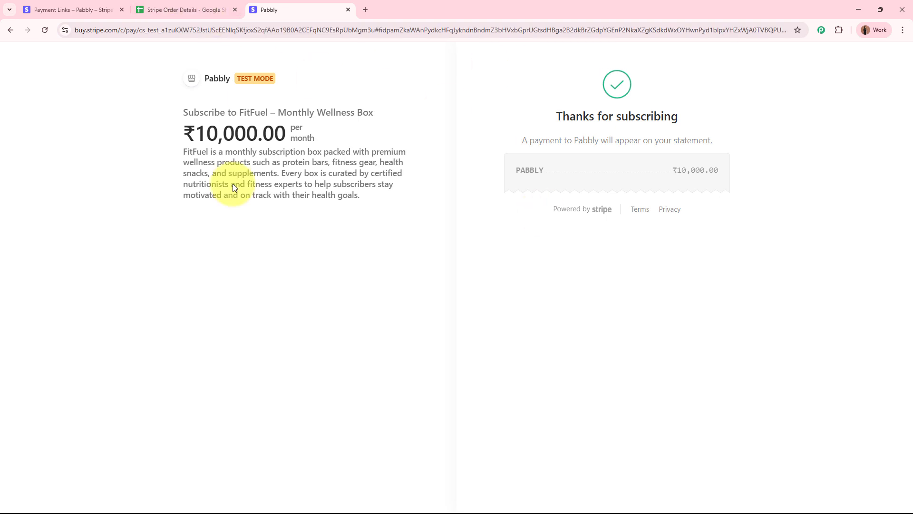
- Inspect row 3's transaction ID, customer name, email, Rs 10000/- amount, date, succeeded status and shipping address
left_click(208, 5)
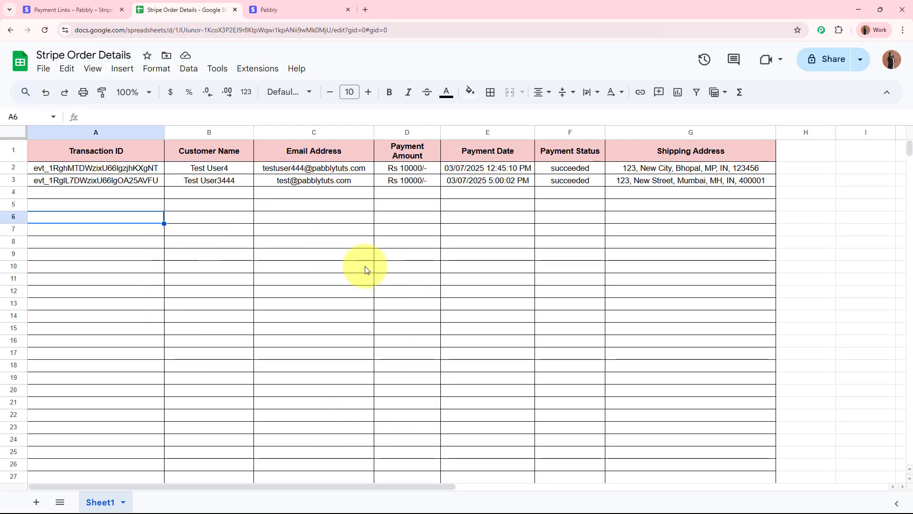
left_click(141, 182)
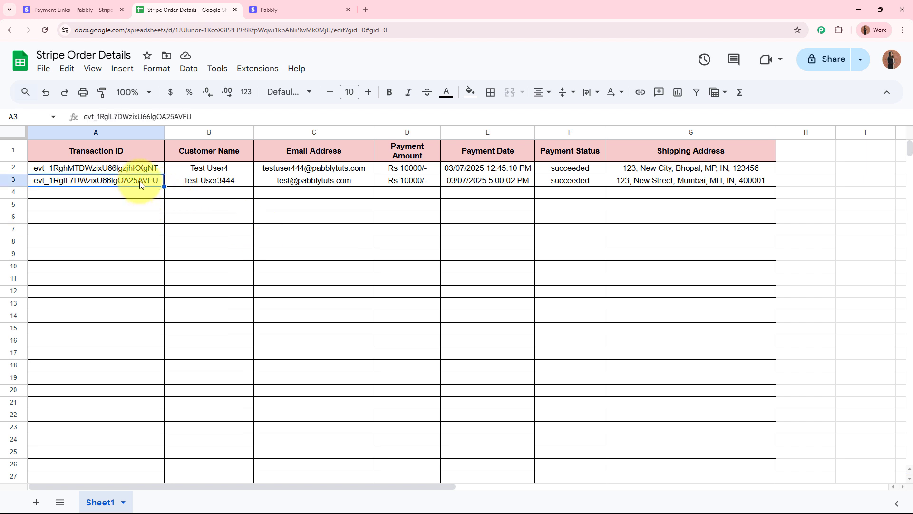
left_click(219, 183)
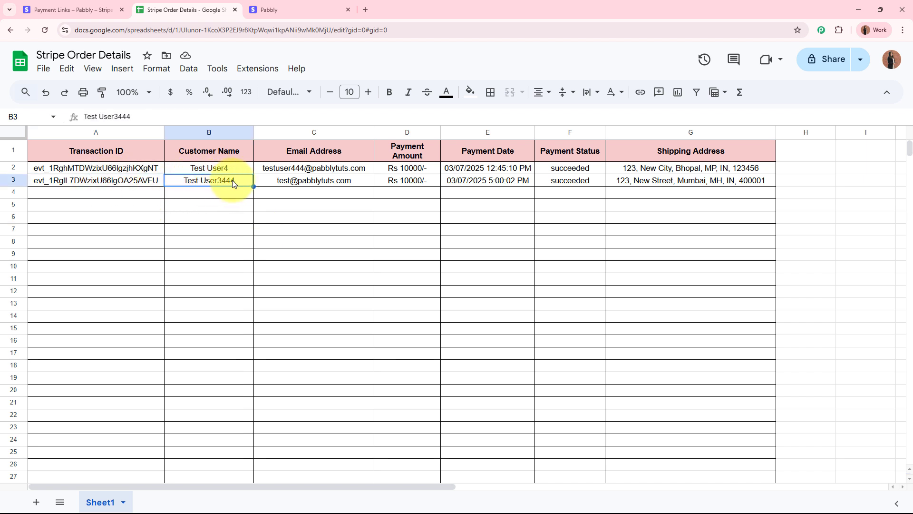
left_click(312, 181)
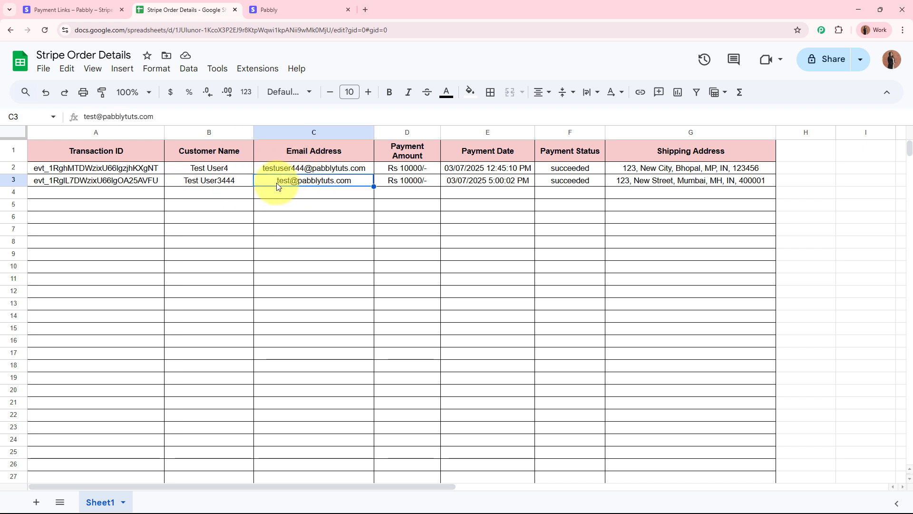
left_click(414, 186)
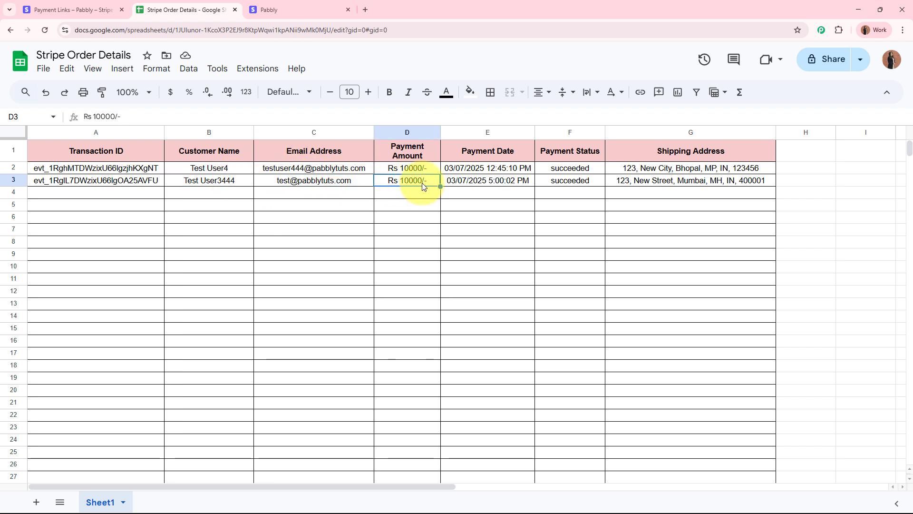
left_click(475, 179)
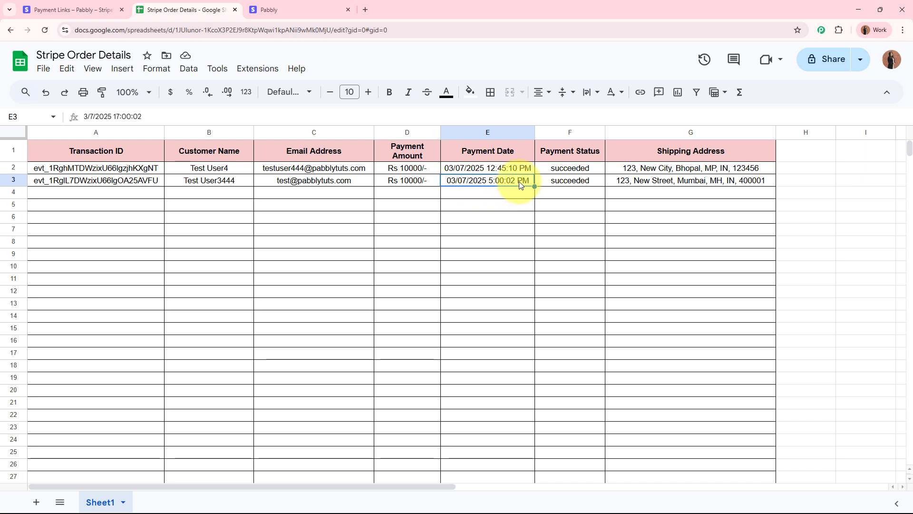
left_click(569, 184)
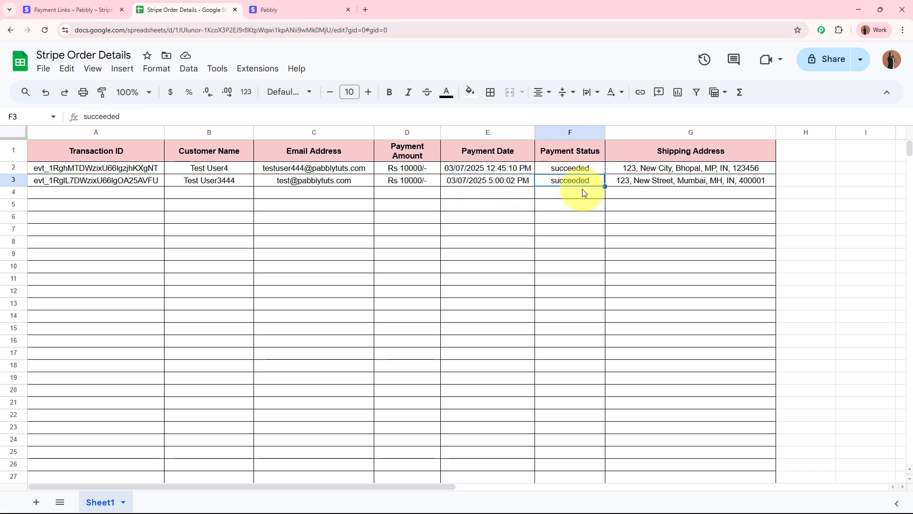
left_click(666, 181)
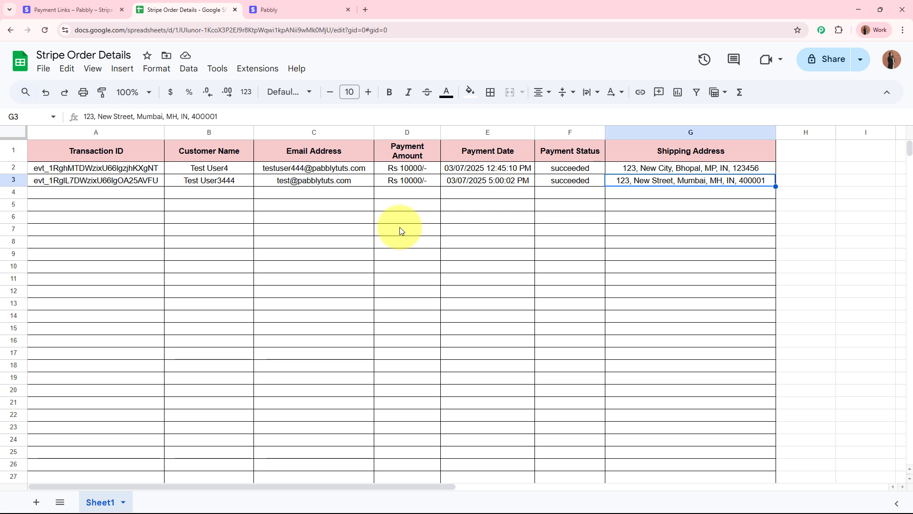
left_click(352, 10)
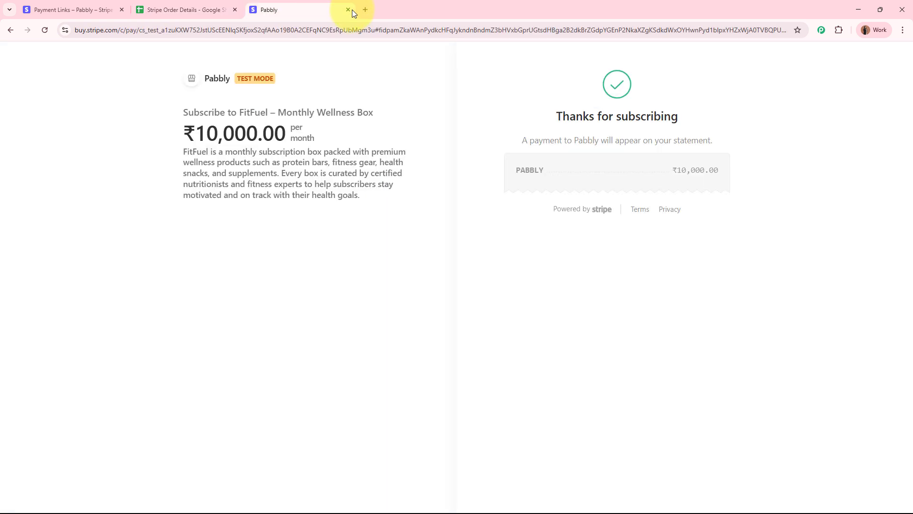
left_click(348, 10)
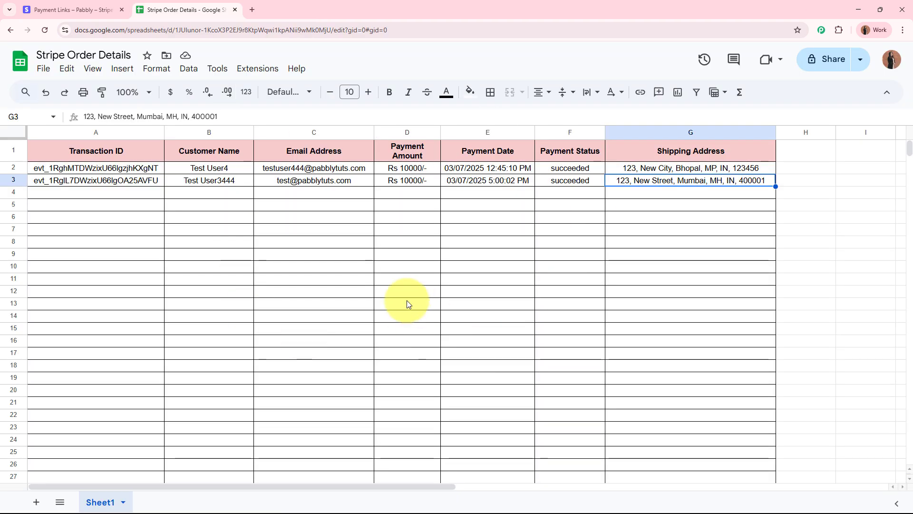
left_click(252, 9)
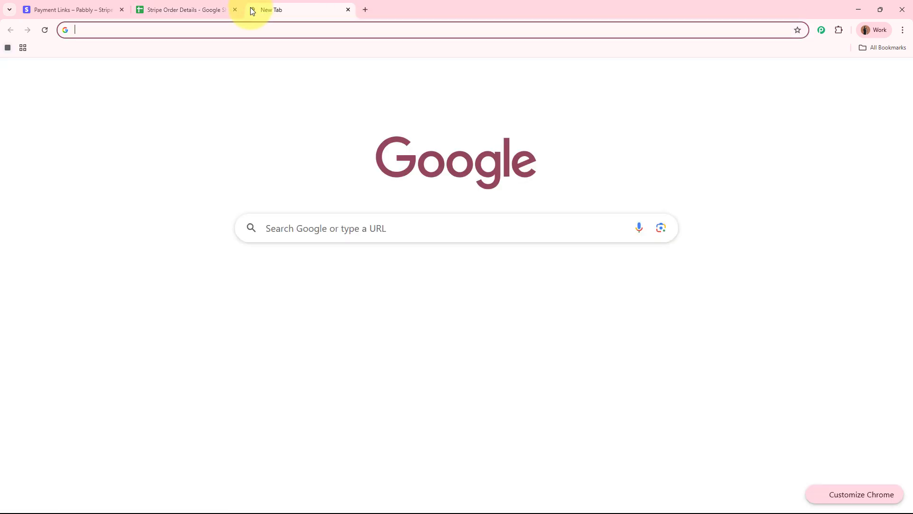
type("www.pabb")
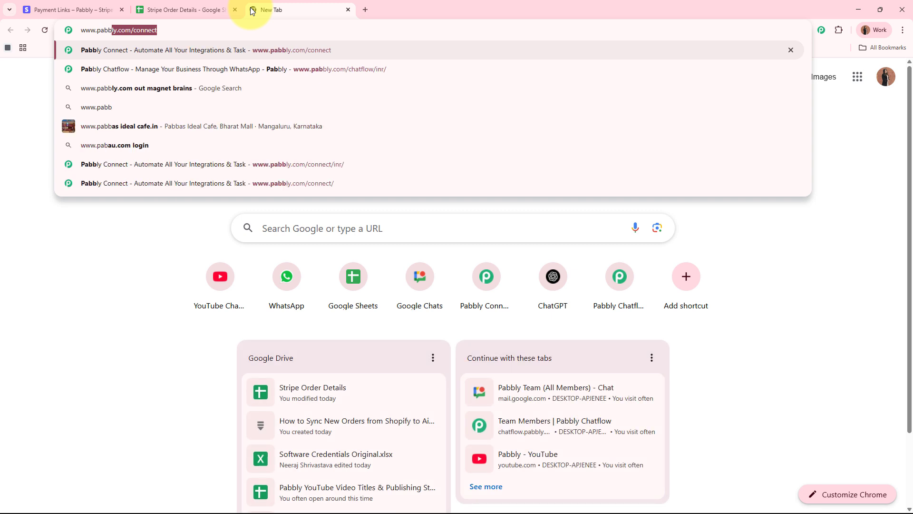
type("ly.com/")
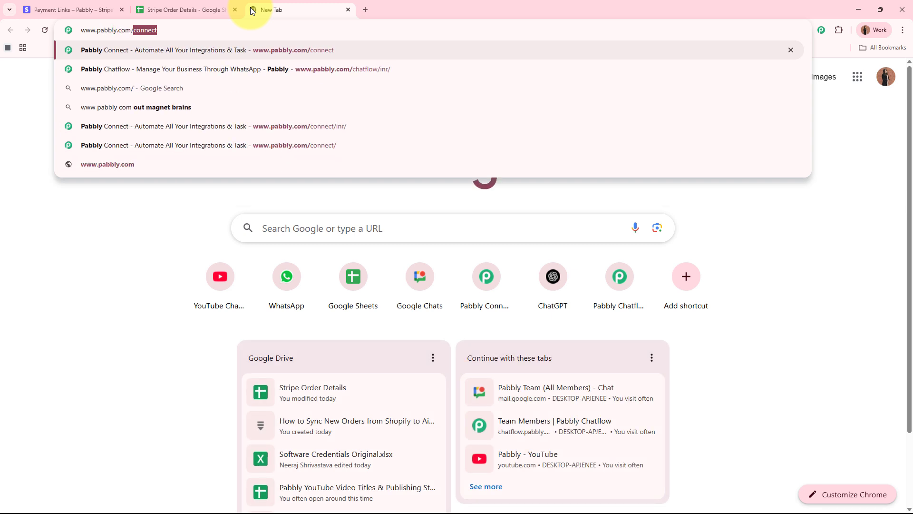
type("connect")
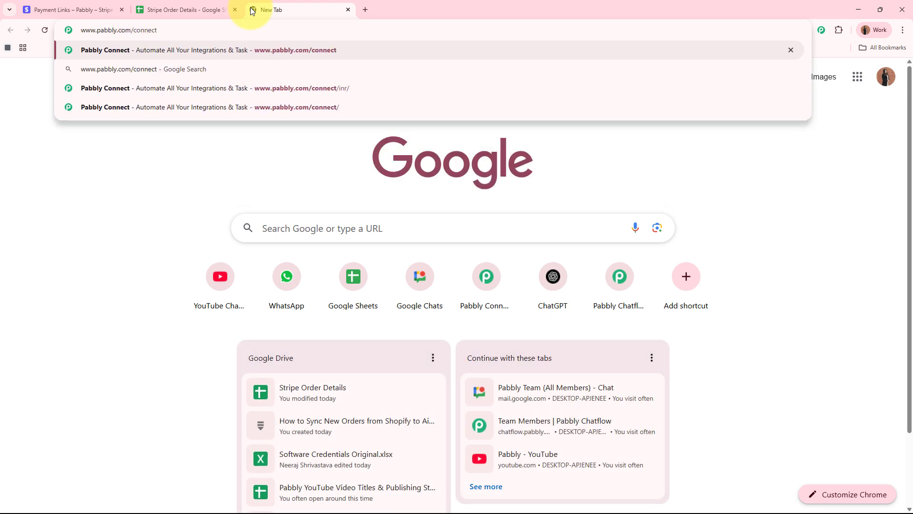
key("Return")
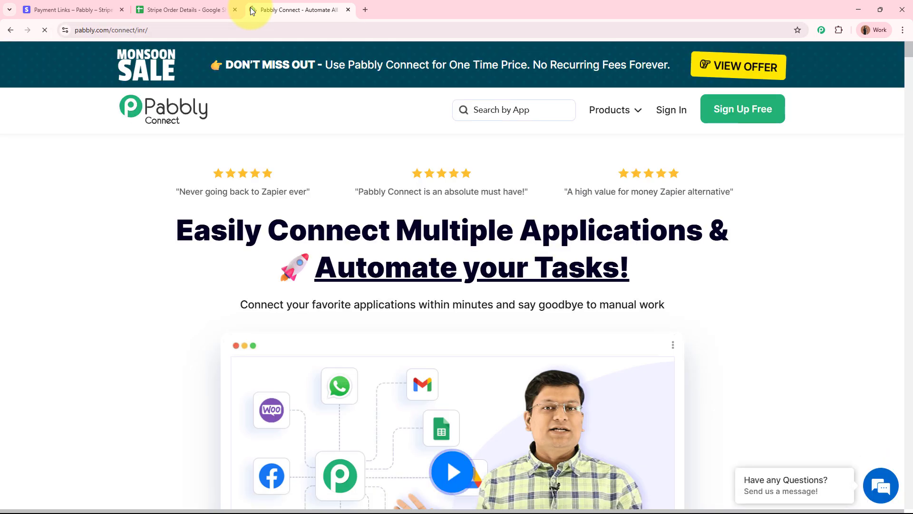
left_click_drag(272, 8, 71, 26)
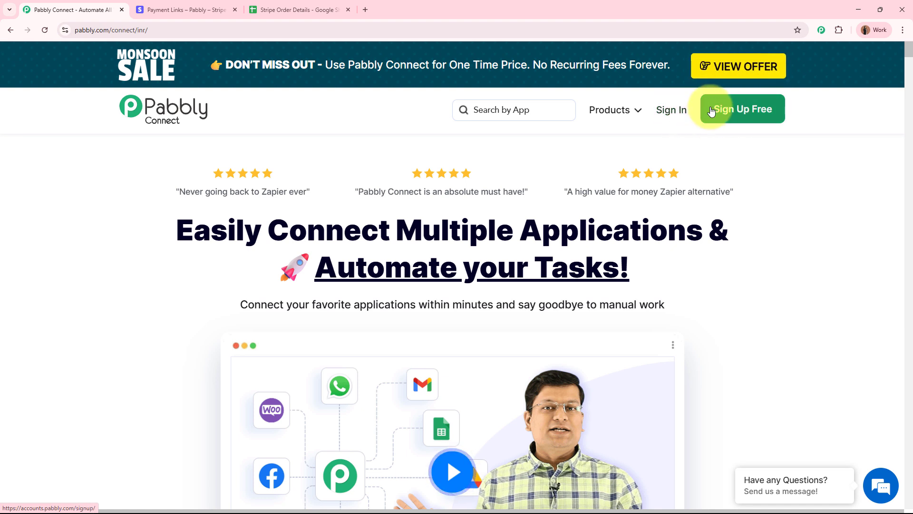
- Sign in to the Pabbly account and launch Pabbly Connect
left_click(679, 112)
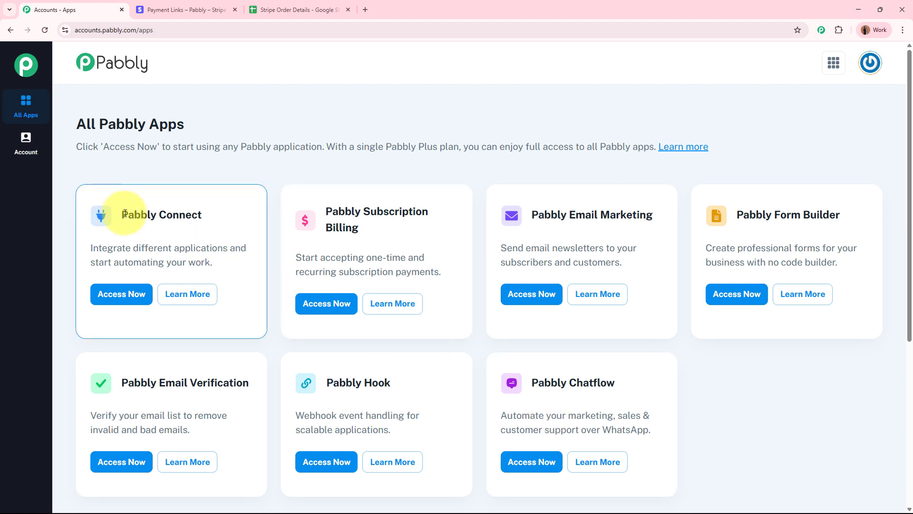
left_click_drag(108, 214, 239, 219)
left_click(238, 220)
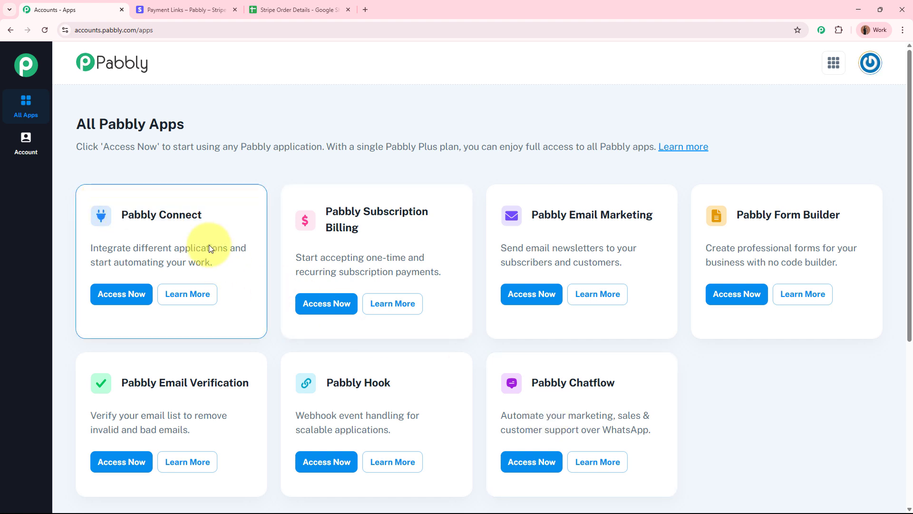
left_click(127, 294)
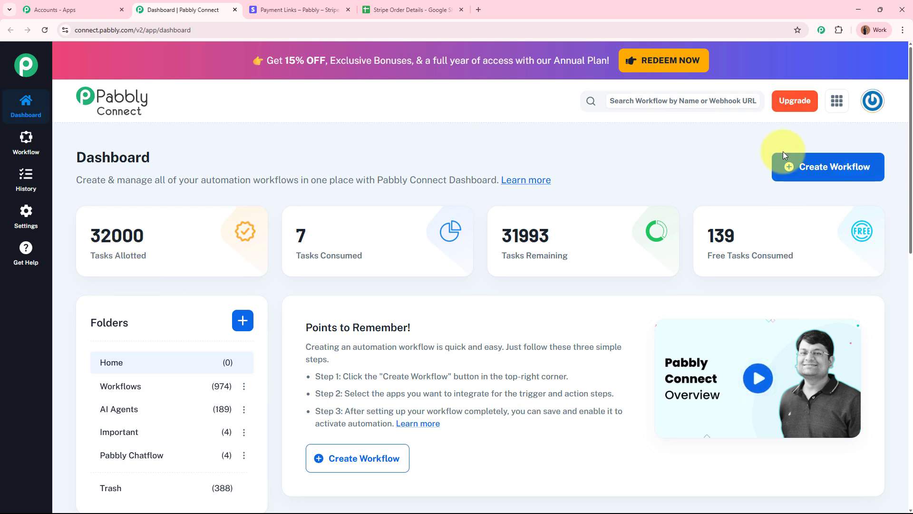
- Name a new workflow 'Send Stripe Payment Details to Google Sheets', file it under Workflows, and create it
left_click(811, 171)
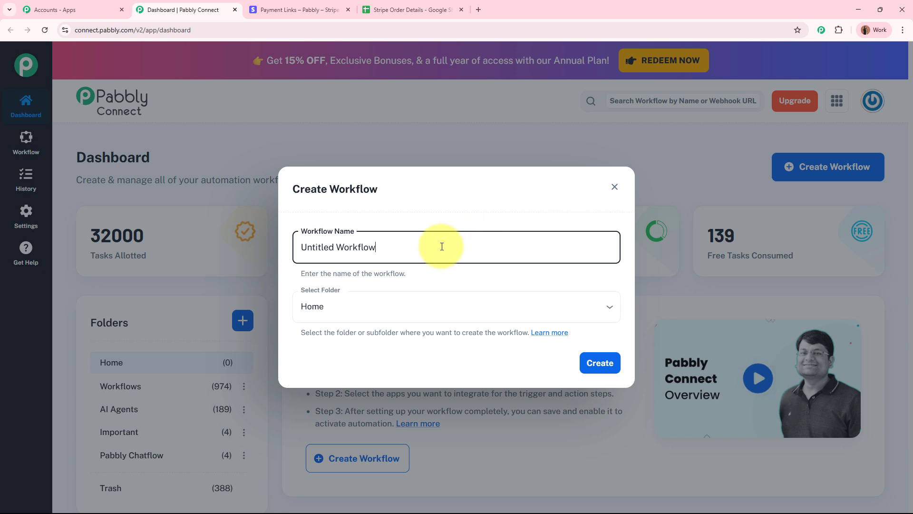
left_click_drag(443, 244, 247, 258)
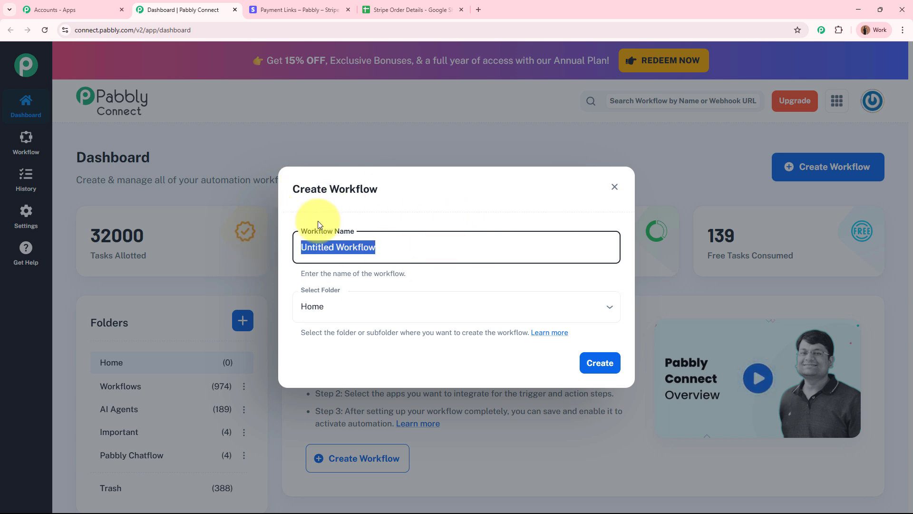
type("Send Stripe Payment Details to Google Sheets")
left_click(406, 208)
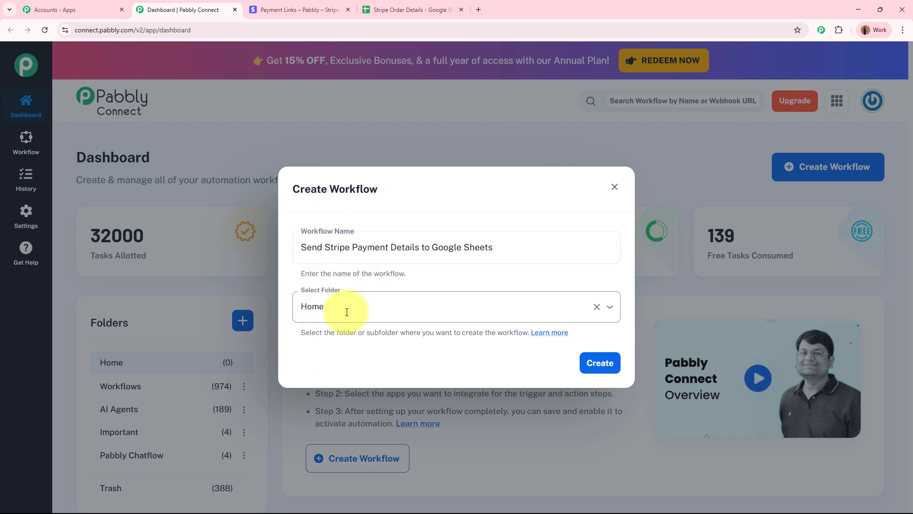
left_click(495, 304)
left_click(367, 357)
left_click(608, 365)
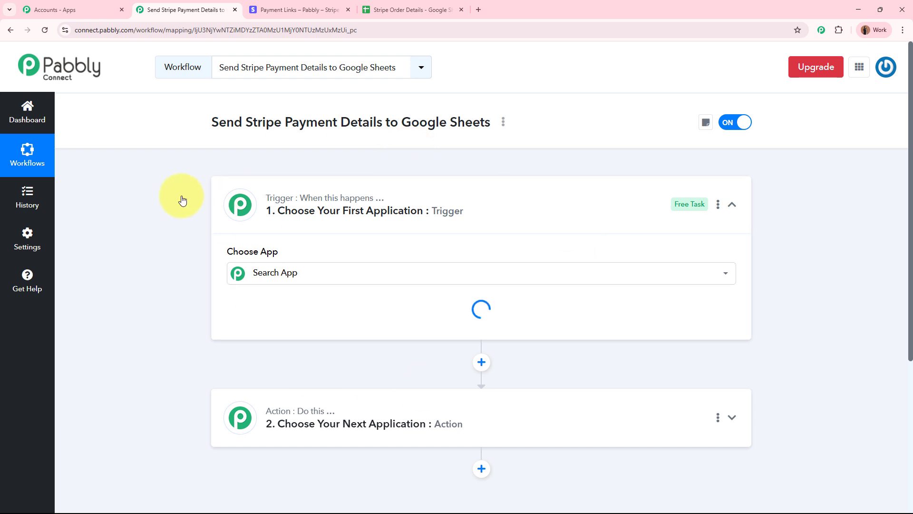
- Choose Stripe as the trigger app with New Charge as the trigger event
left_click(536, 214)
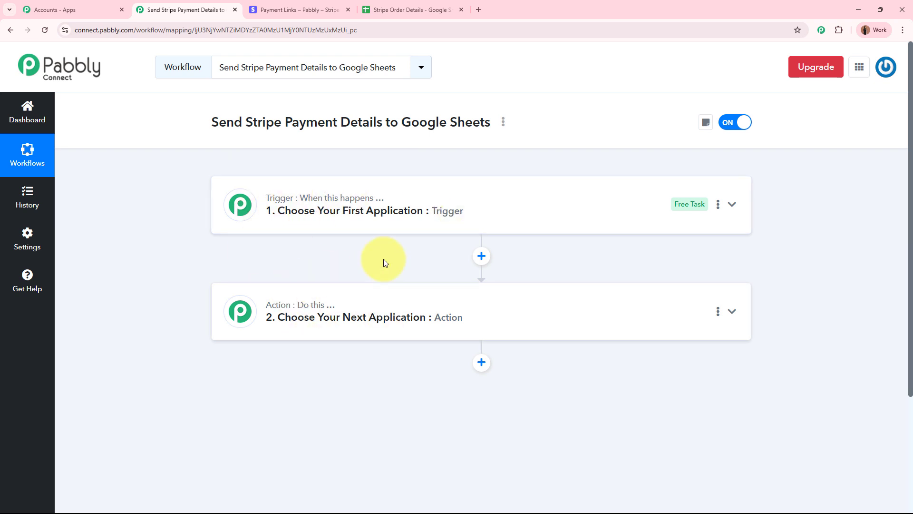
left_click(544, 190)
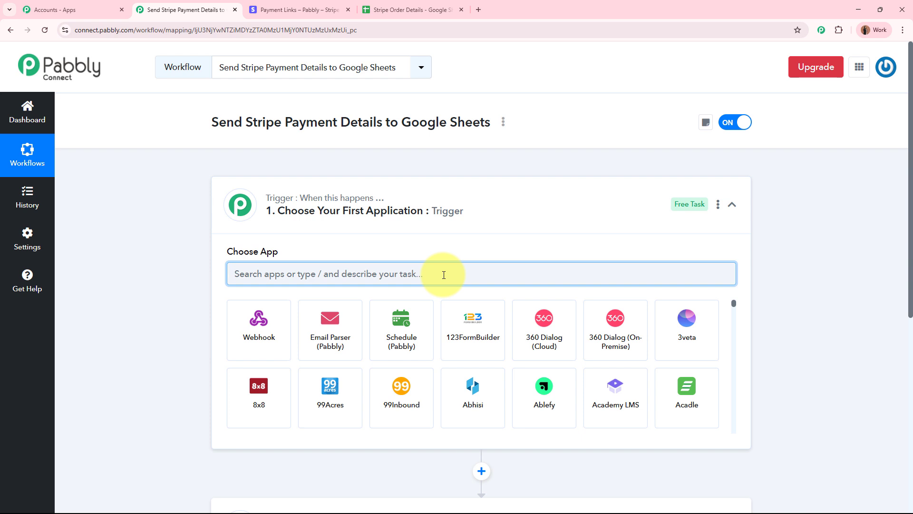
type("Stripe")
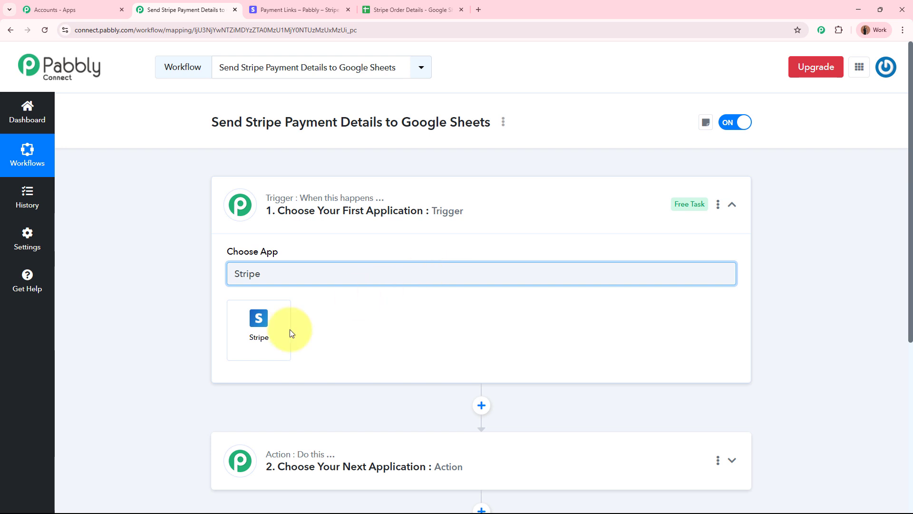
left_click(254, 340)
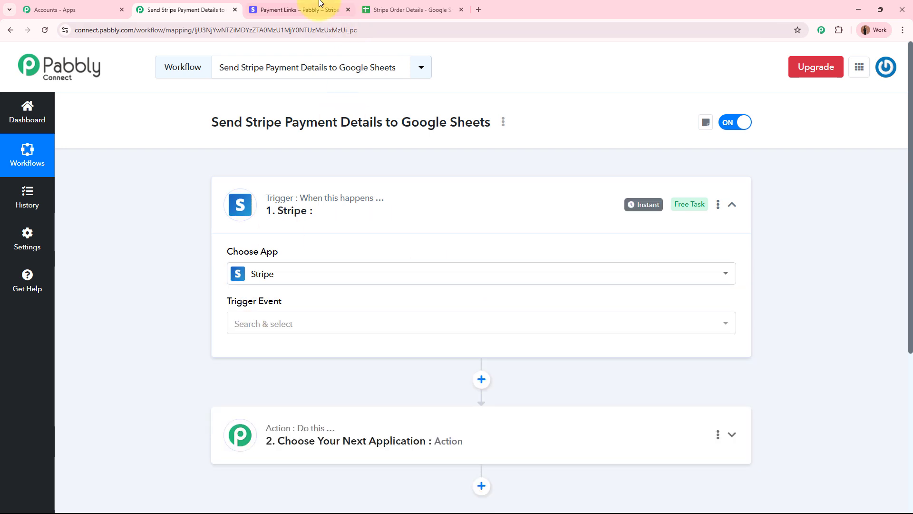
left_click(295, 9)
left_click(205, 6)
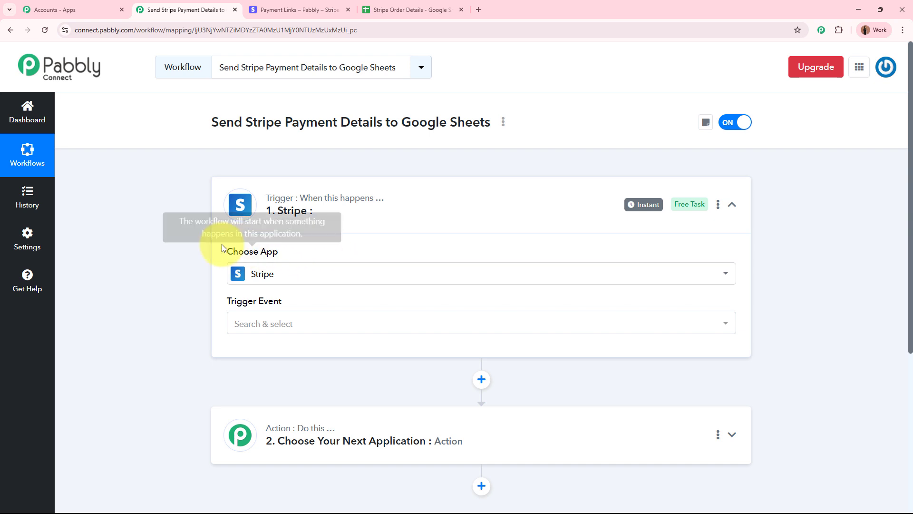
left_click_drag(224, 249, 295, 261)
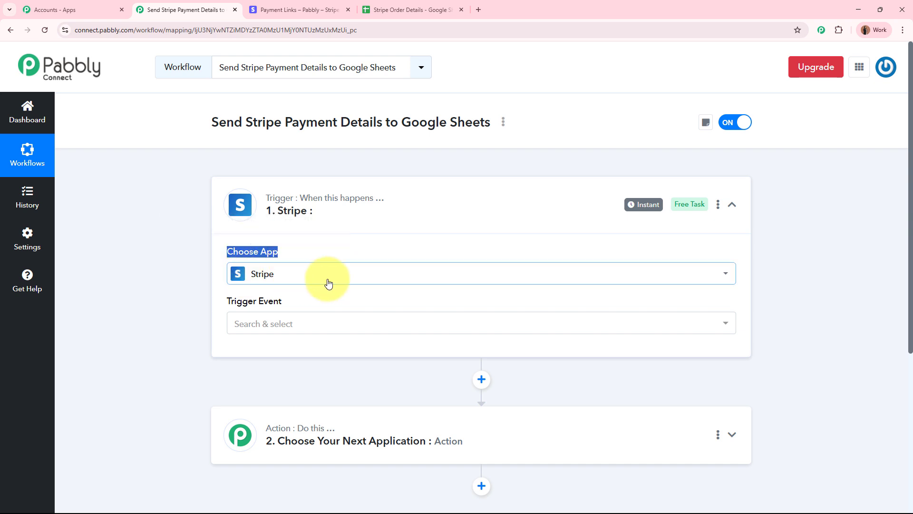
left_click(327, 322)
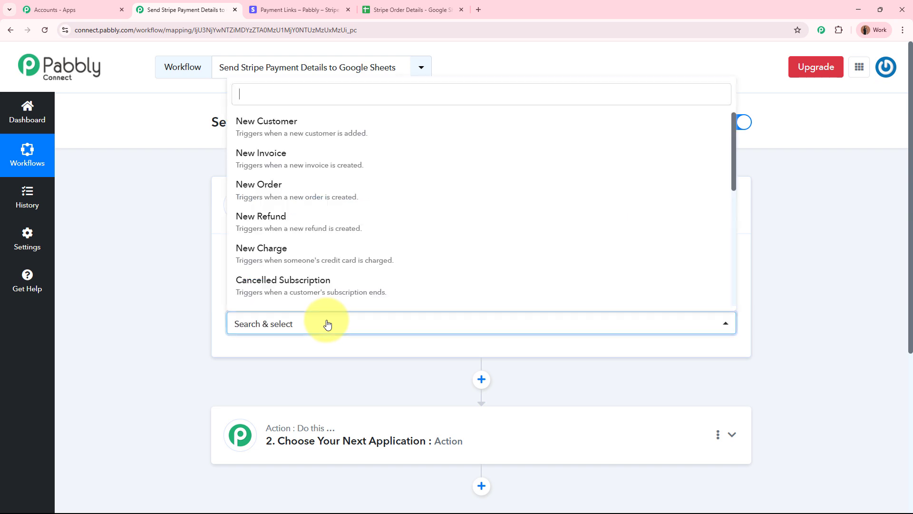
scroll(329, 272, "down", 2)
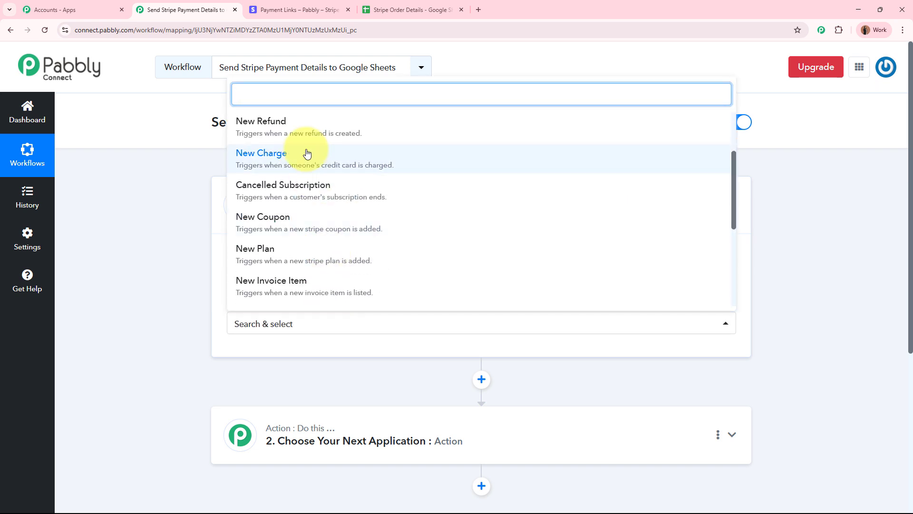
left_click(306, 152)
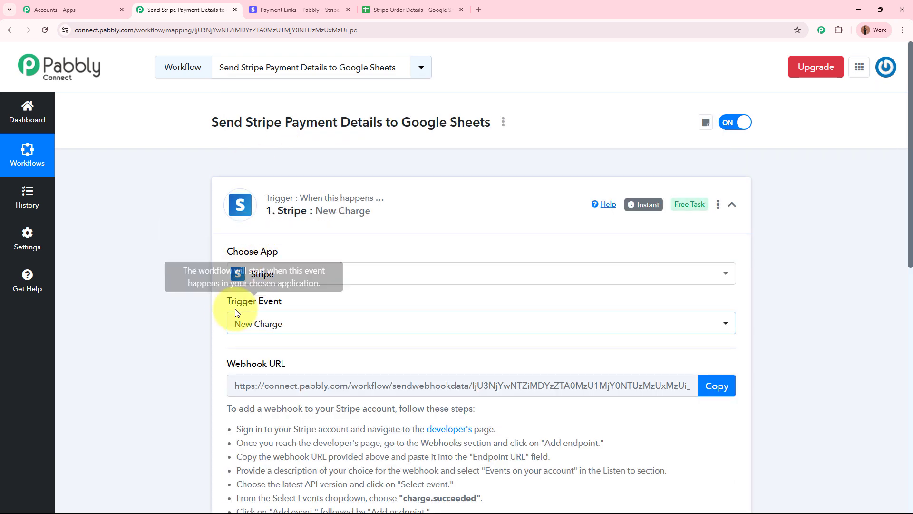
- Review the webhook setup instructions and copy the trigger's webhook URL
scroll(263, 304, "down", 2)
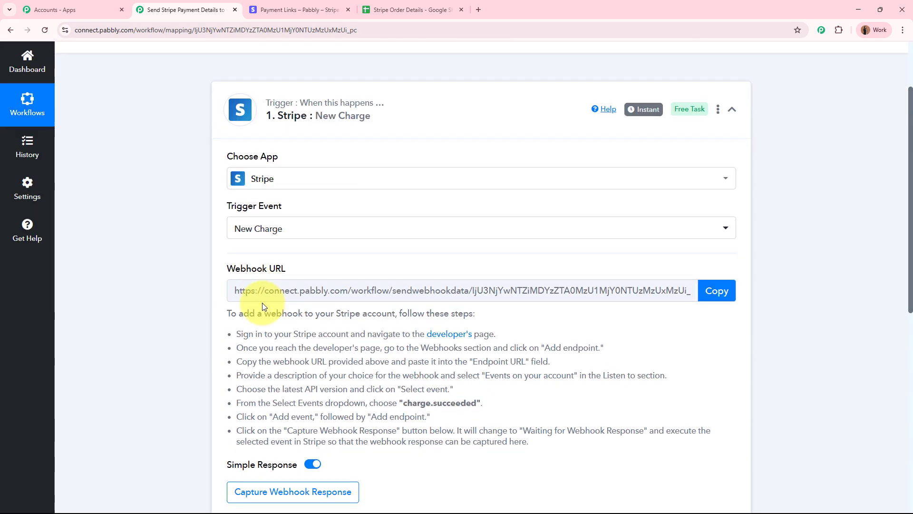
triple_click(258, 270)
left_click(156, 299)
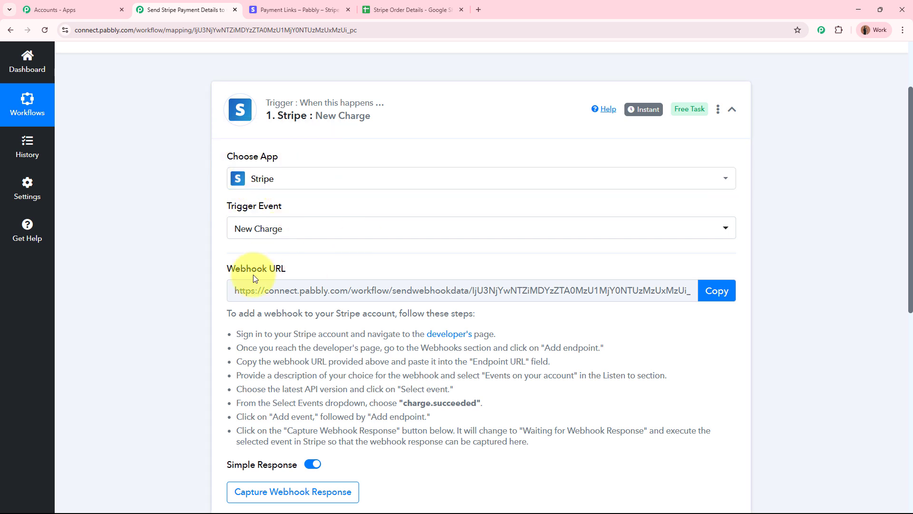
left_click_drag(227, 316, 580, 442)
left_click(580, 444)
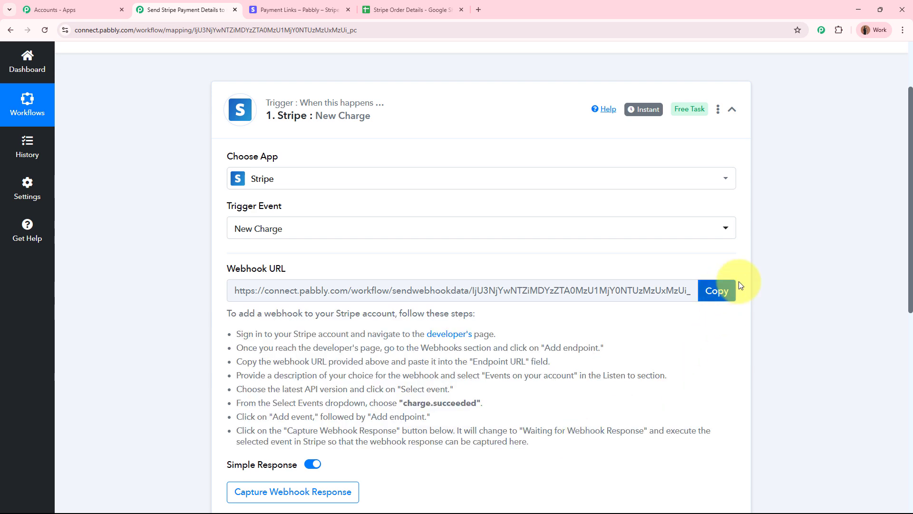
left_click(721, 290)
scroll(791, 271, "up", 3)
left_click(290, 11)
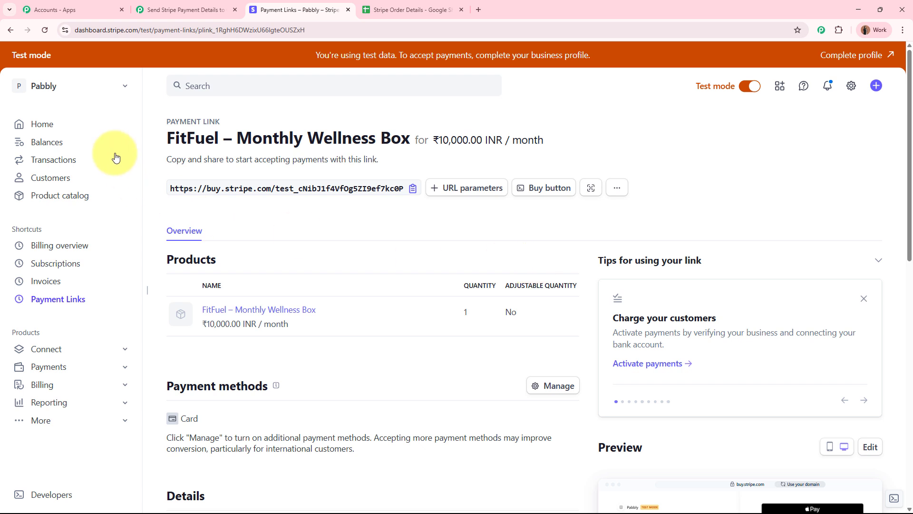
- Start a new Stripe webhook endpoint using the pasted Pabbly webhook URL
left_click(95, 501)
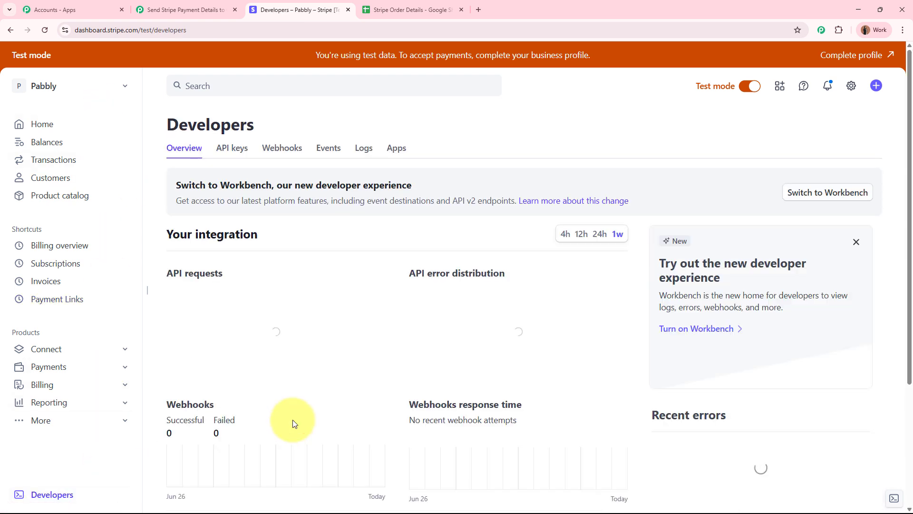
left_click(282, 148)
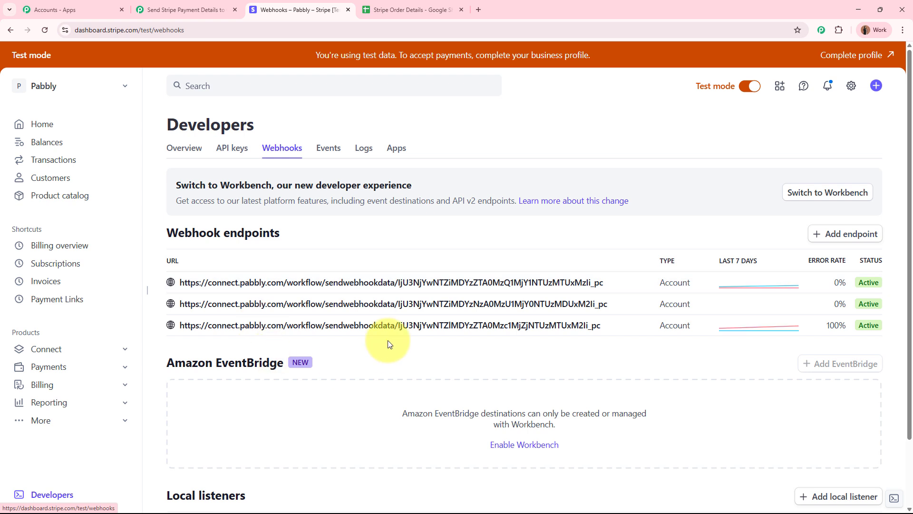
left_click(851, 234)
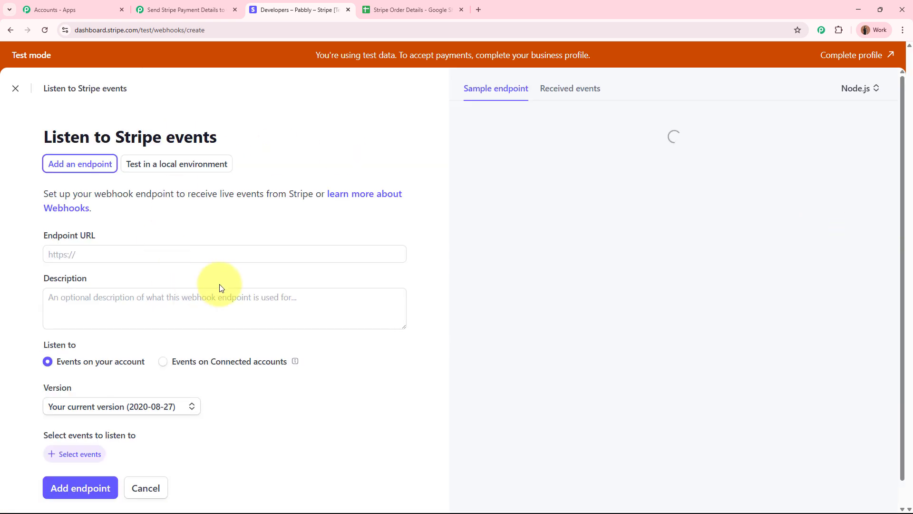
left_click(142, 257)
key("ctrl+v")
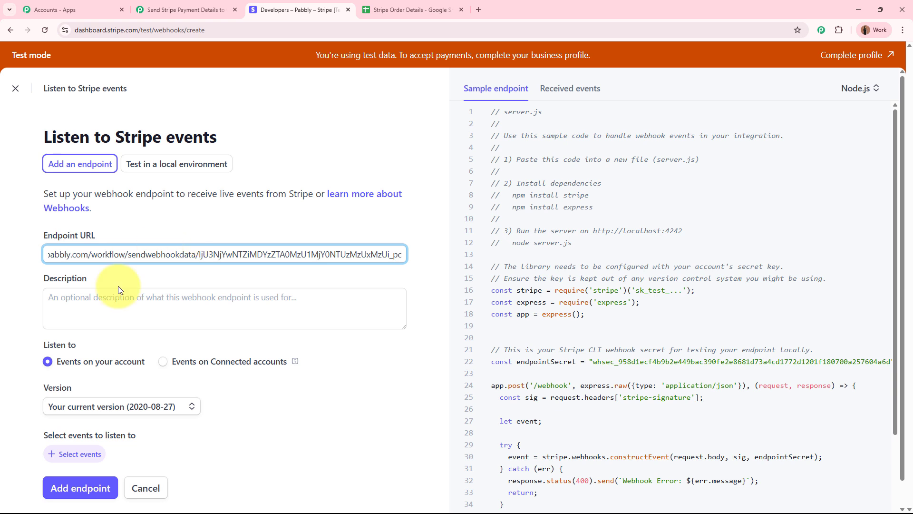
left_click(346, 341)
scroll(346, 341, "down", 1)
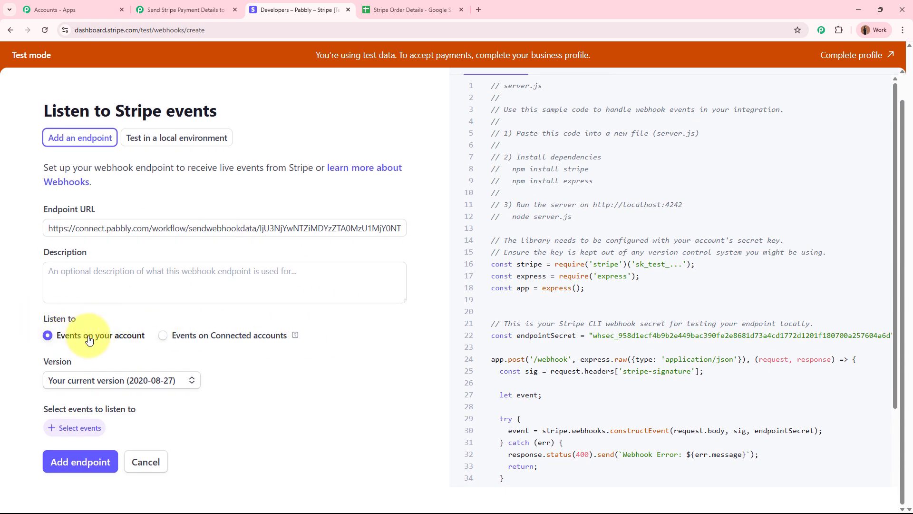
- Choose API version 2025-06-30.basil and expand the Charge event category
left_click(71, 379)
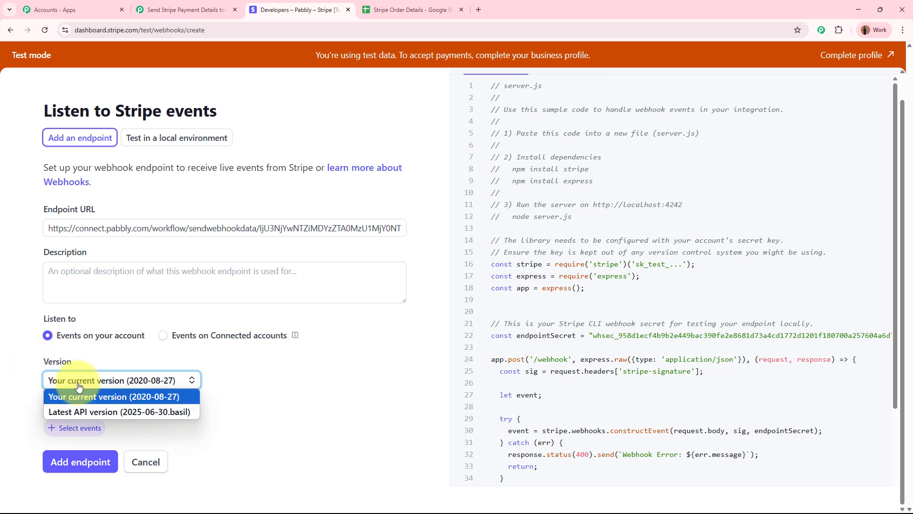
left_click(85, 413)
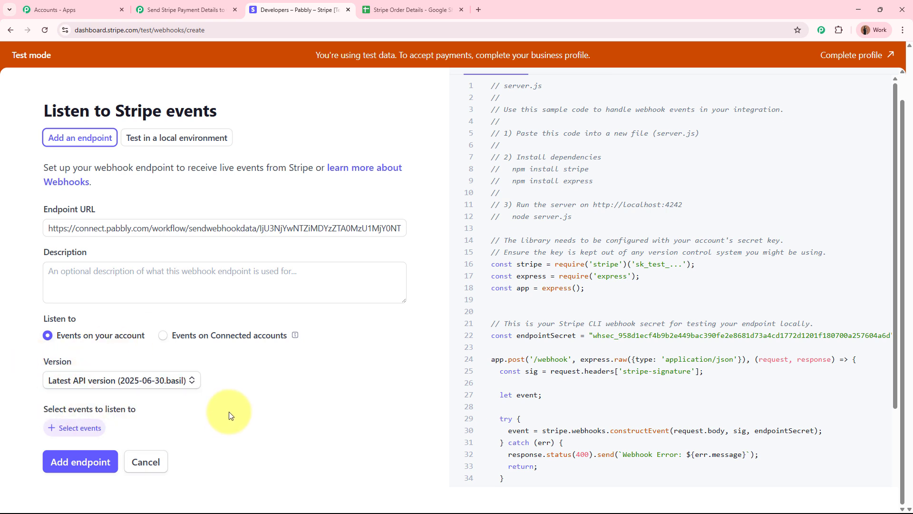
left_click(90, 427)
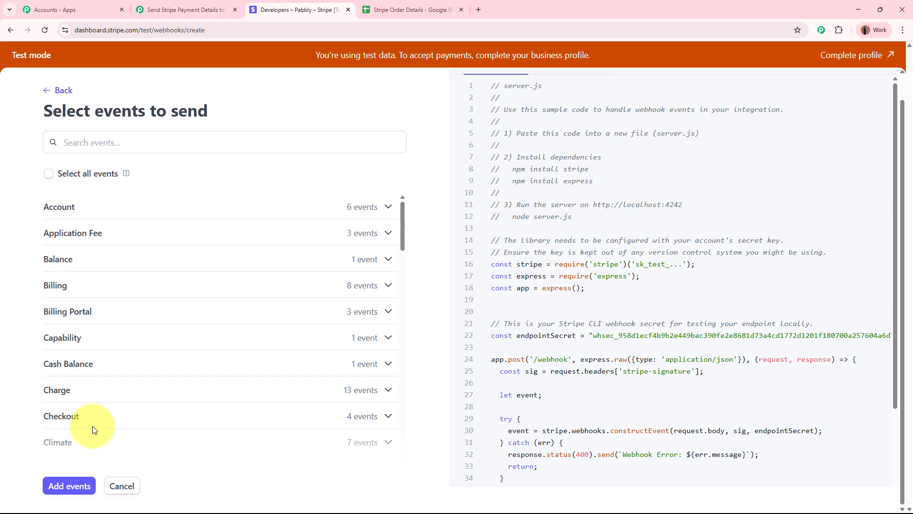
left_click(106, 390)
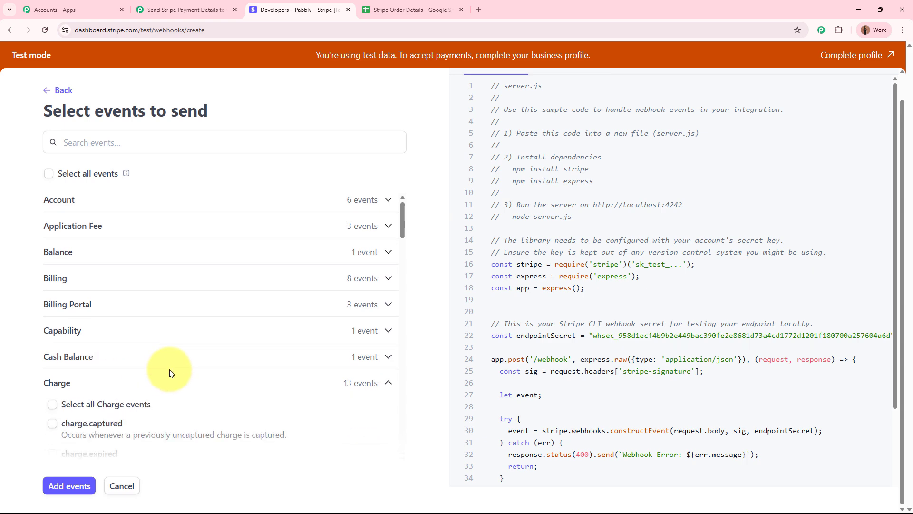
scroll(170, 371, "down", 4)
- Copy charge.succeeded from Pabbly's instructions, then select and add it as the endpoint's event
left_click(183, 9)
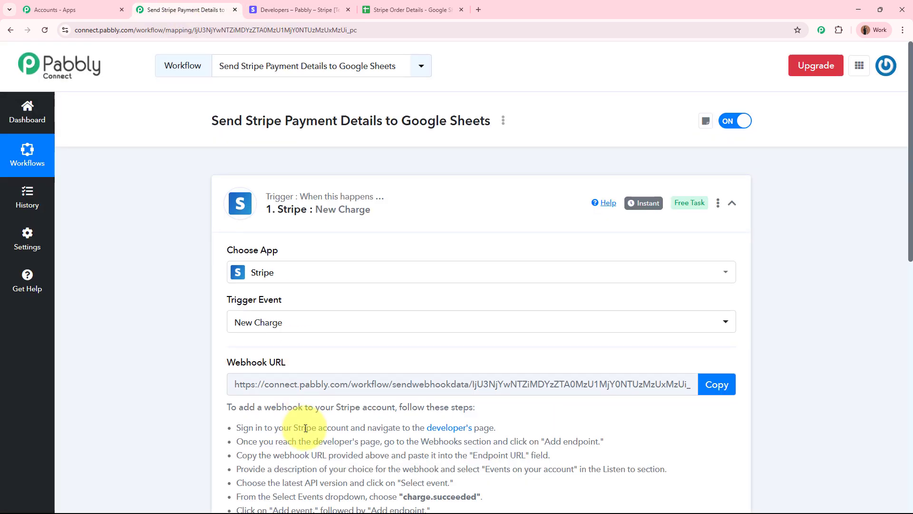
scroll(305, 427, "down", 2)
left_click_drag(413, 402, 476, 403)
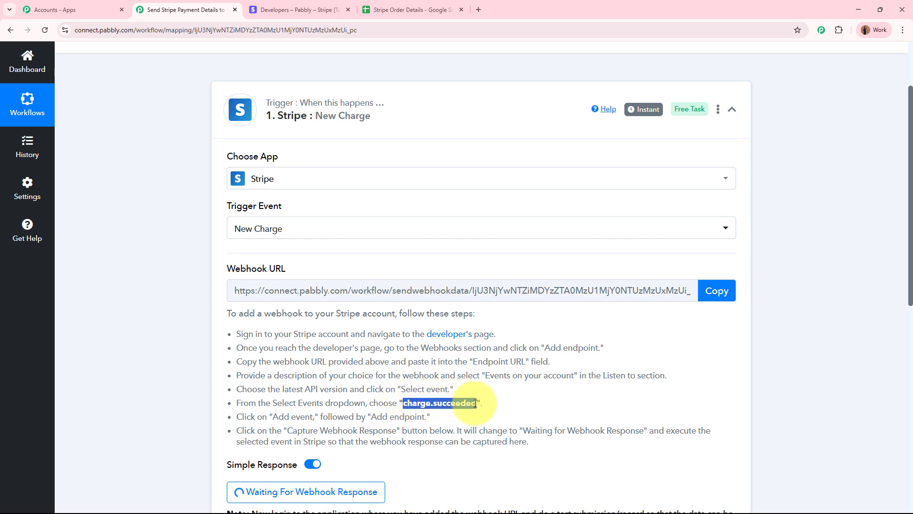
left_click(285, 10)
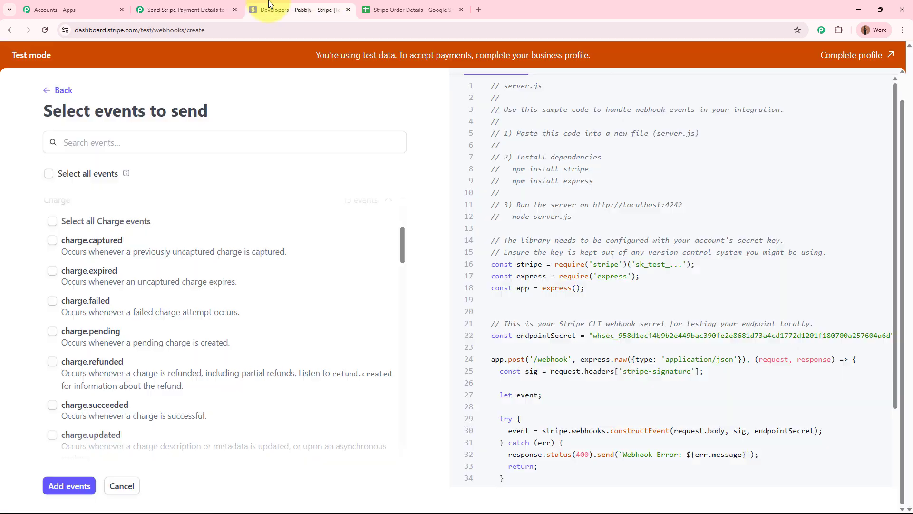
left_click(177, 142)
key("ctrl+v")
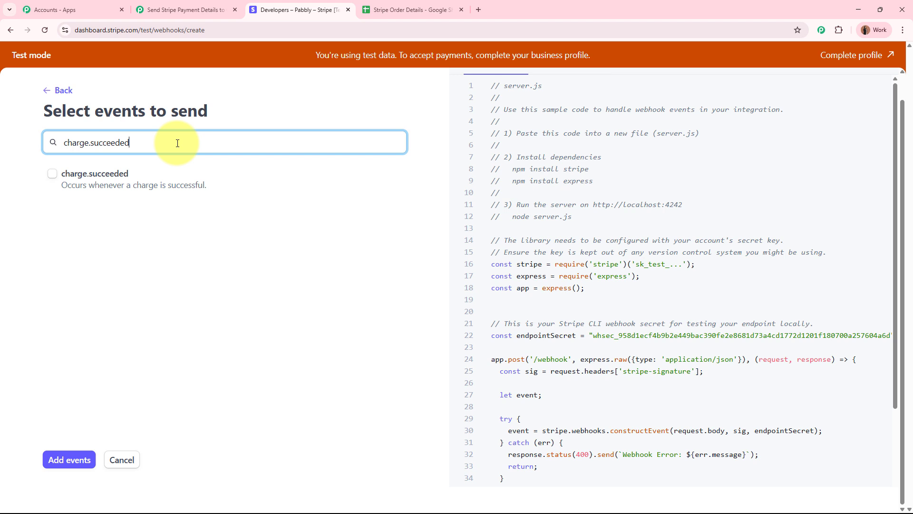
left_click(119, 175)
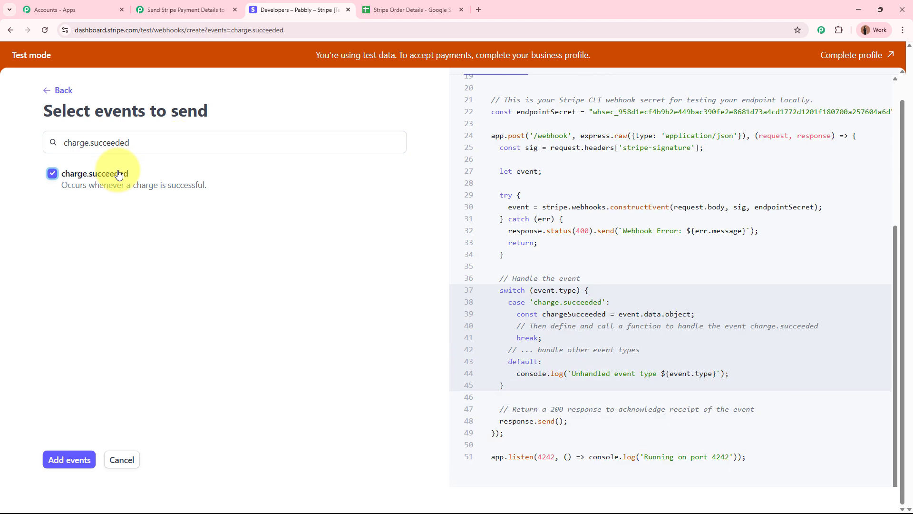
left_click(69, 459)
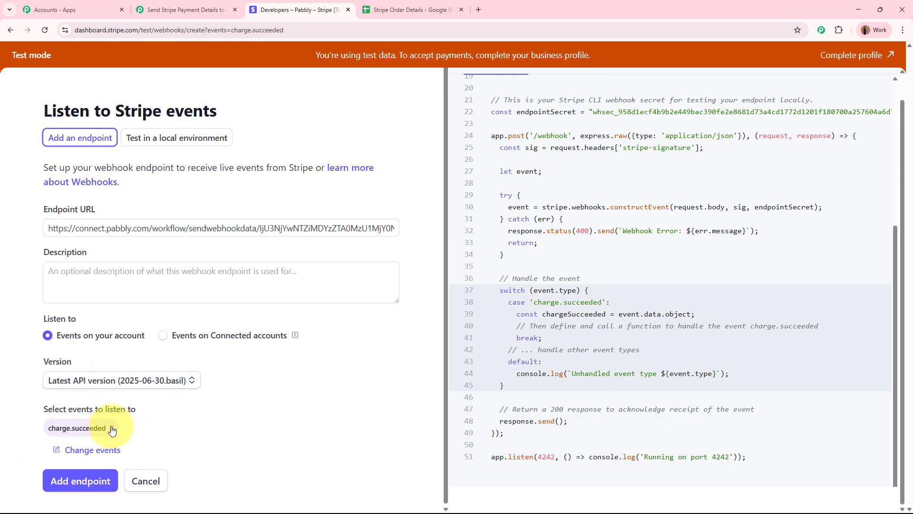
- Create the webhook endpoint listening for charge.succeeded
left_click(198, 6)
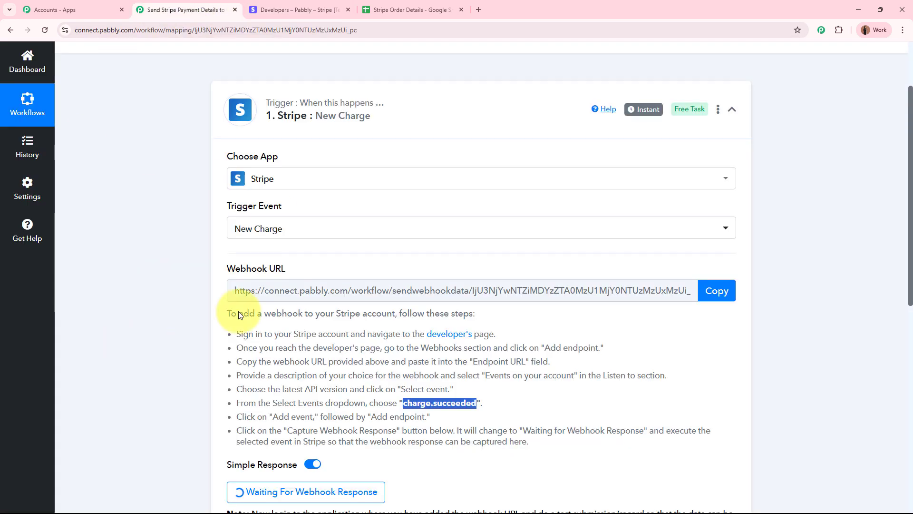
scroll(163, 265, "down", 2)
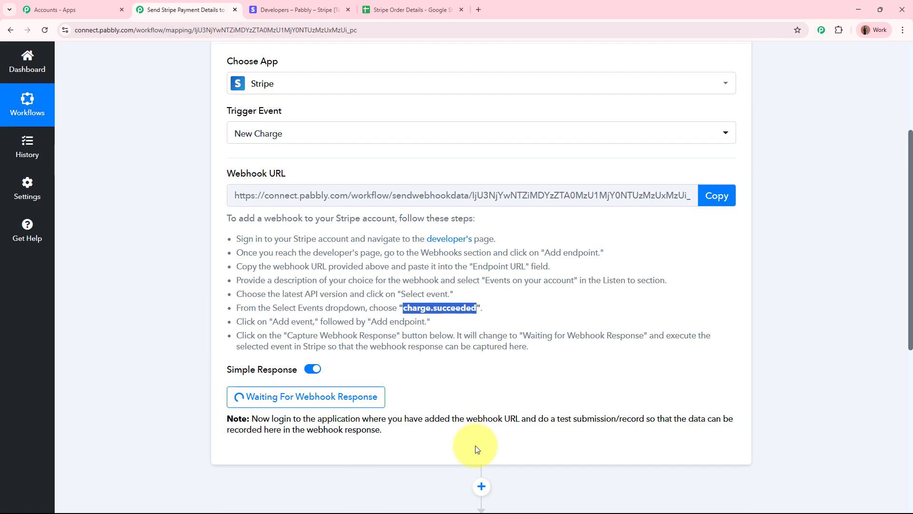
left_click(178, 357)
scroll(178, 353, "up", 4)
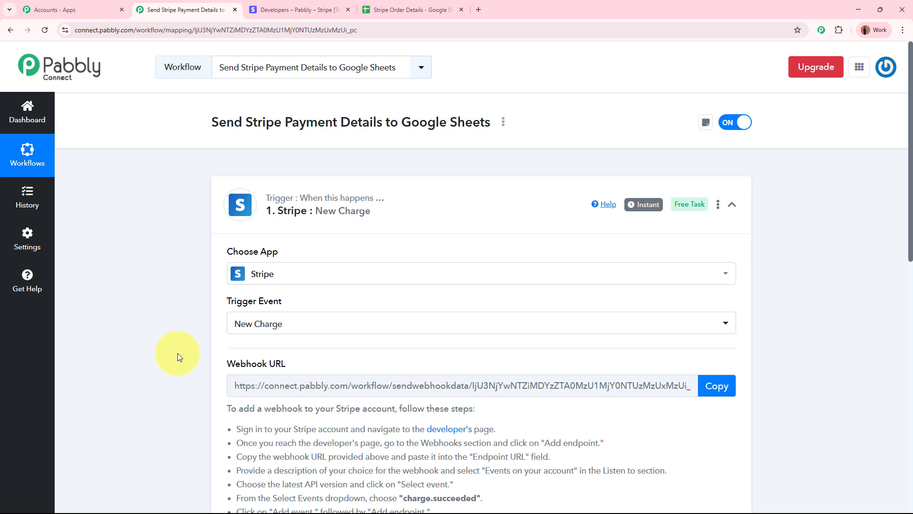
left_click(295, 9)
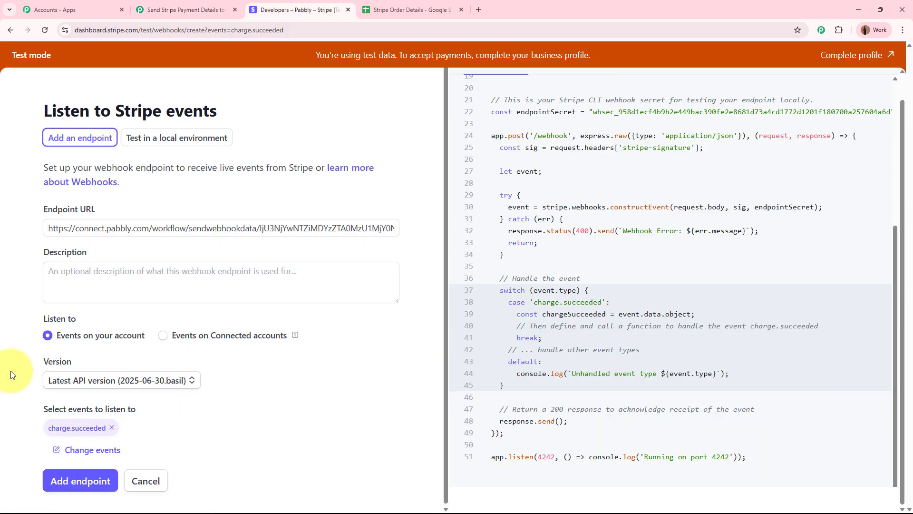
left_click(94, 481)
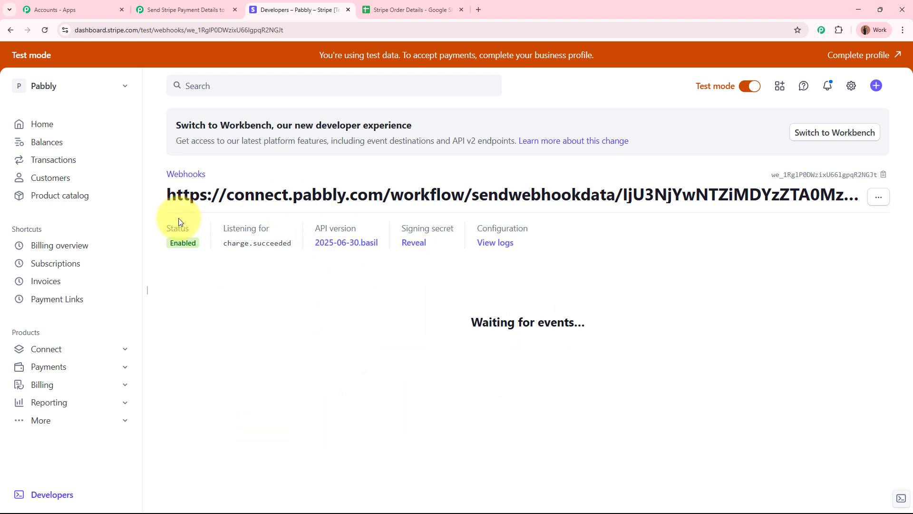
- Confirm the endpoint is Enabled, then show the Payment Links list led by FitFuel – Monthly Wellness Box
double_click(174, 243)
left_click(225, 318)
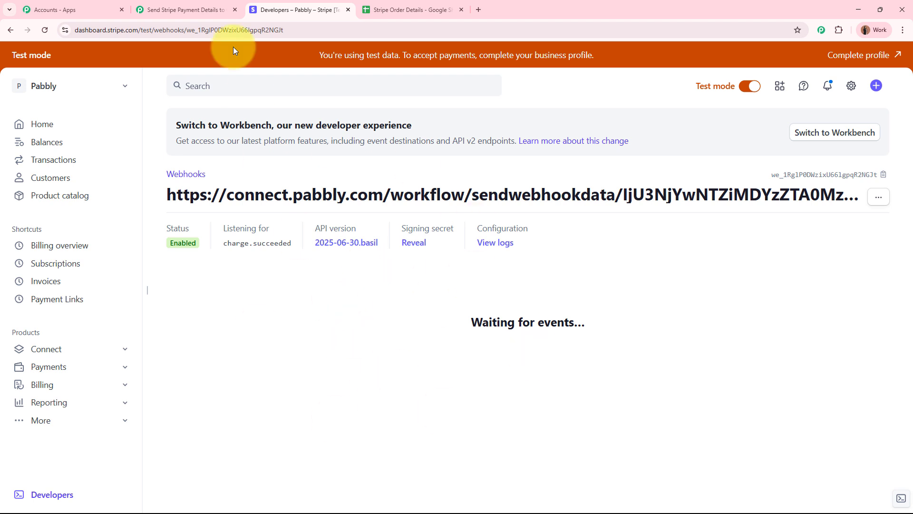
left_click(181, 10)
scroll(151, 298, "down", 5)
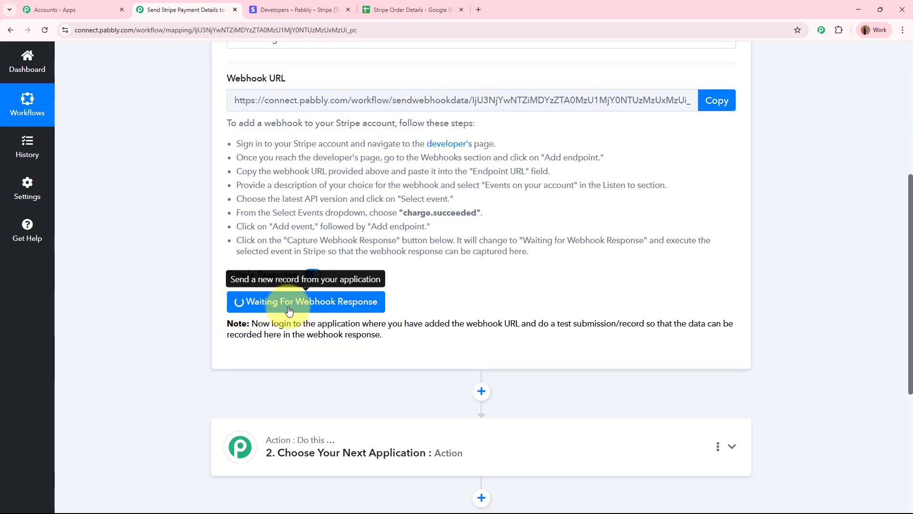
scroll(485, 298, "up", 6)
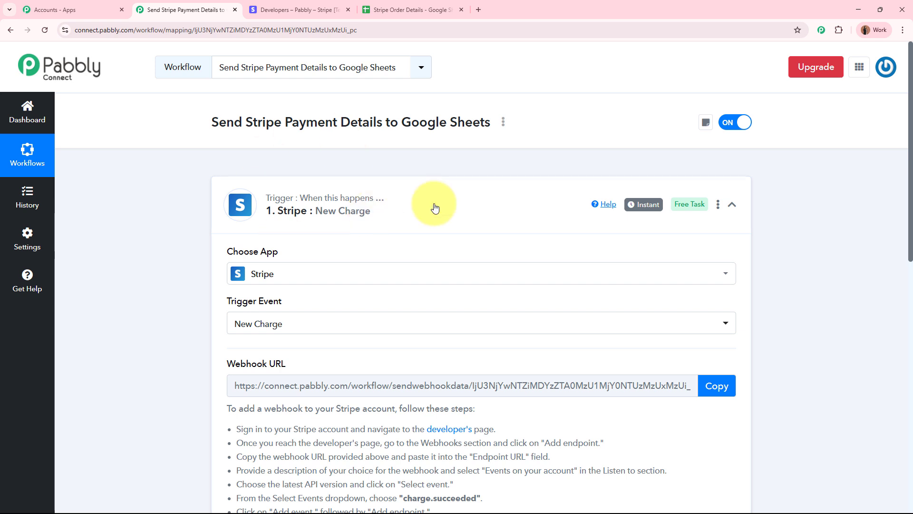
left_click(298, 10)
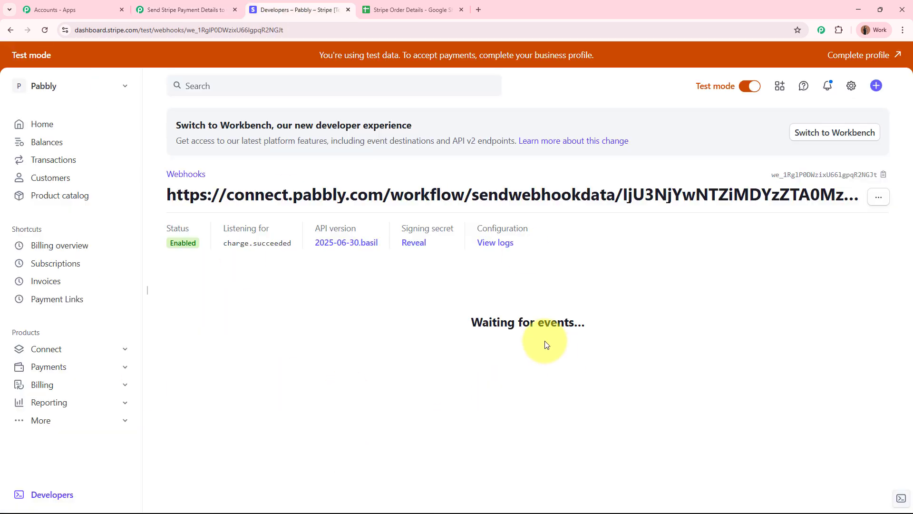
left_click(59, 305)
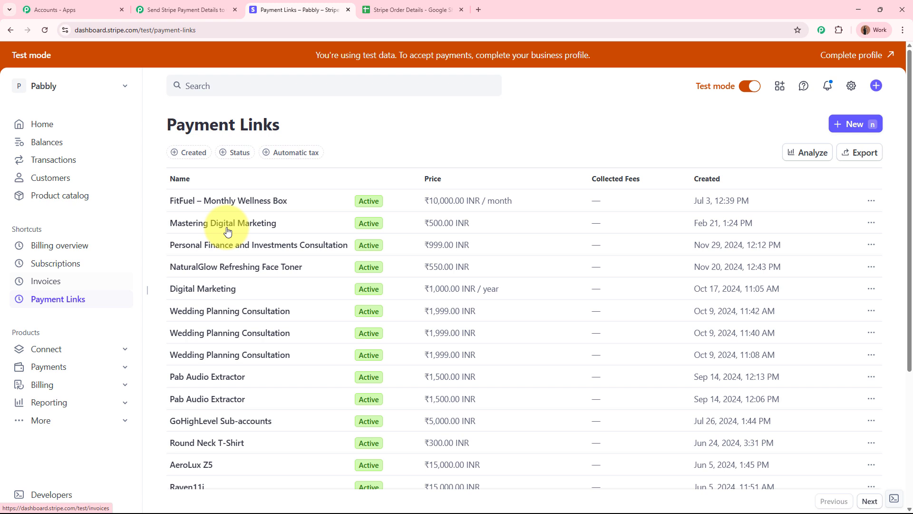
- Copy the FitFuel – Monthly Wellness Box payment link URL and load it in a new tab
left_click(249, 200)
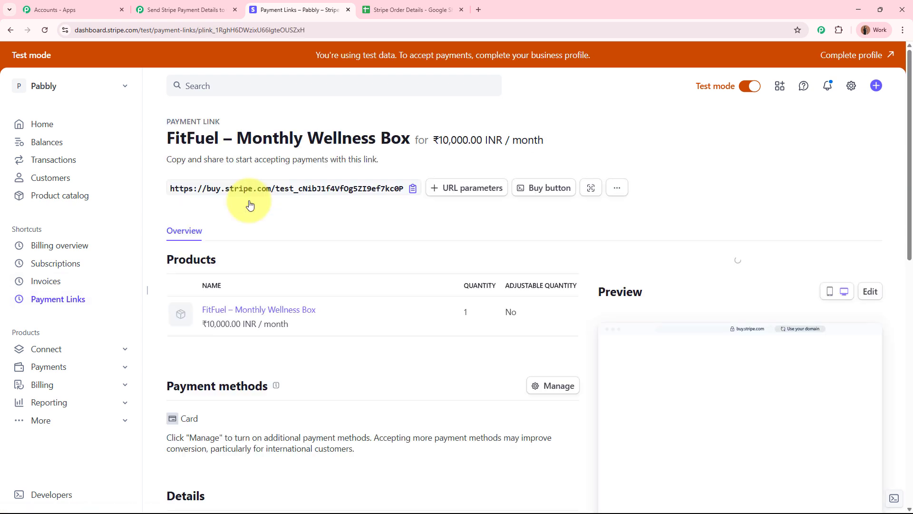
left_click(413, 188)
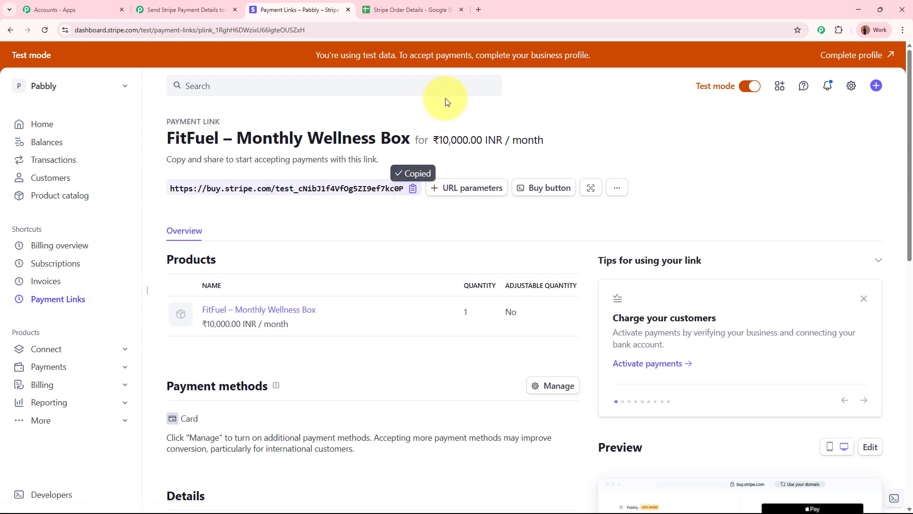
left_click(478, 10)
key("ctrl+v")
key("Return")
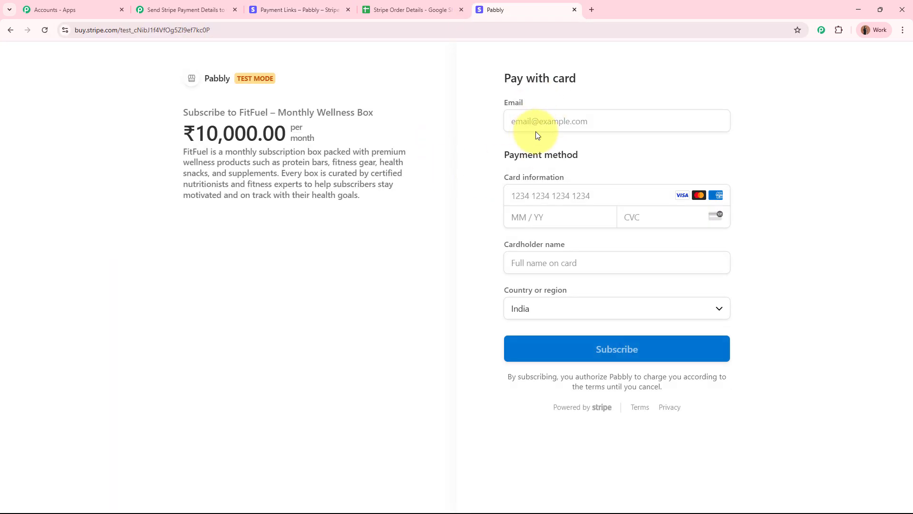
left_click(549, 120)
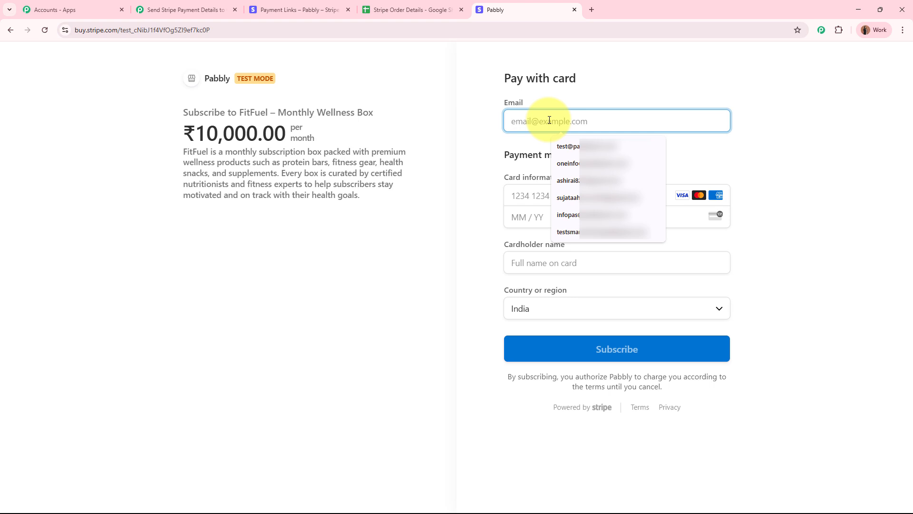
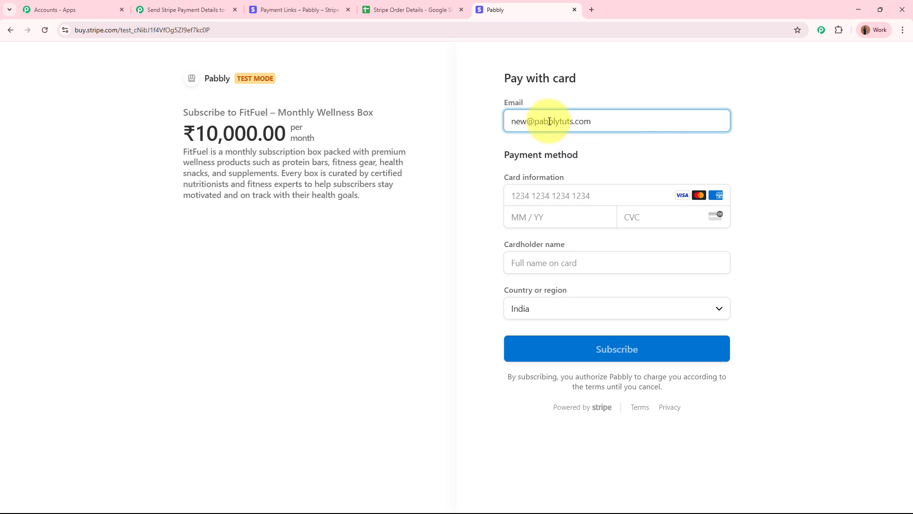
left_click(547, 193)
type("4")
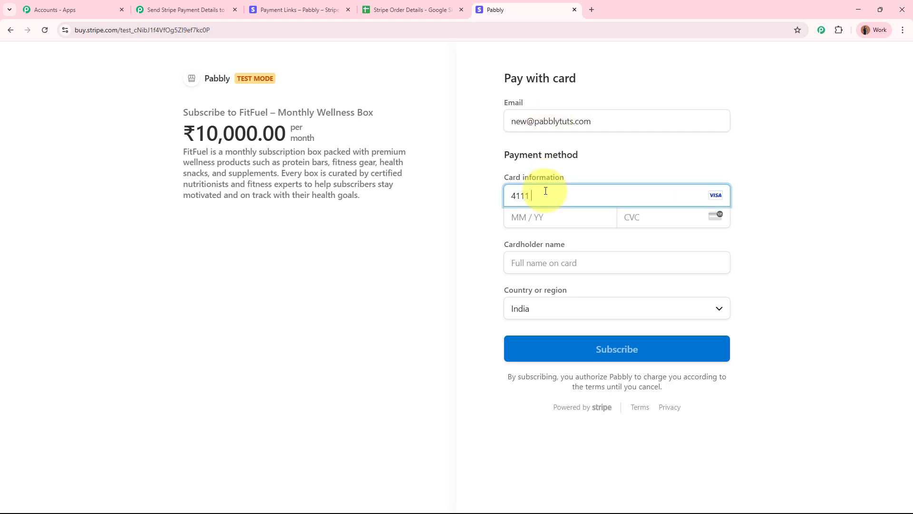
type("1111111111111110629123")
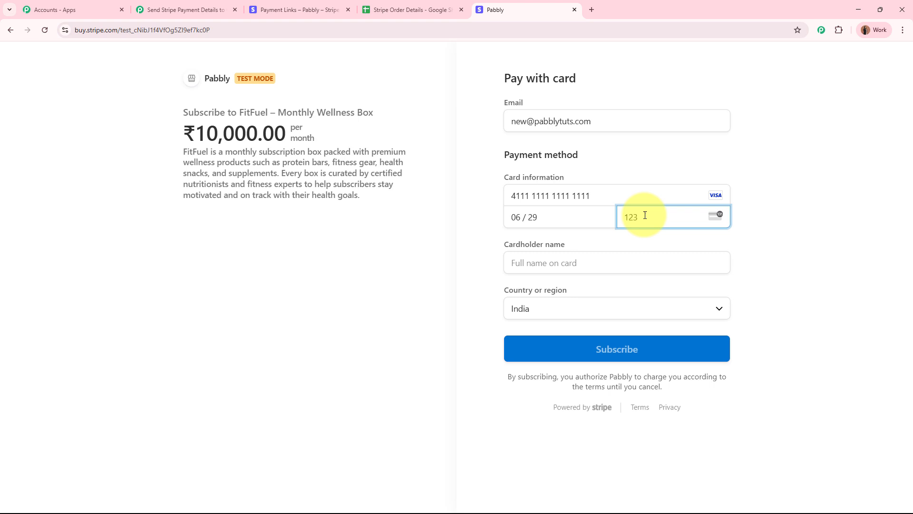
left_click(589, 265)
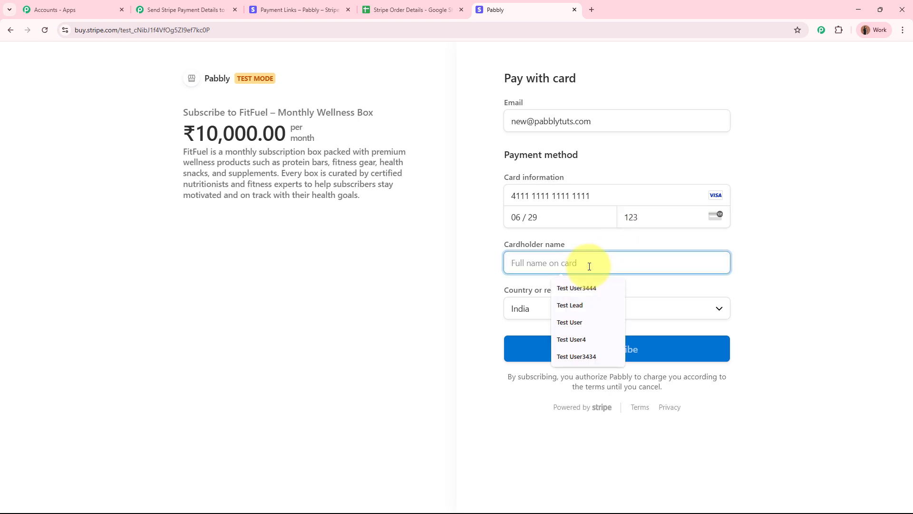
type("New Use")
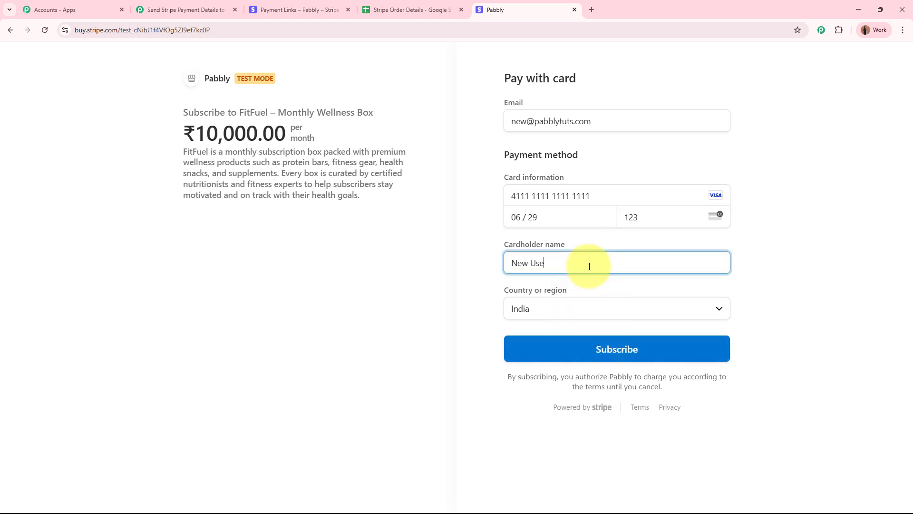
type("r")
- Fill in the billing address with country India, city, PIN code and state Madhya Pradesh
left_click(567, 312)
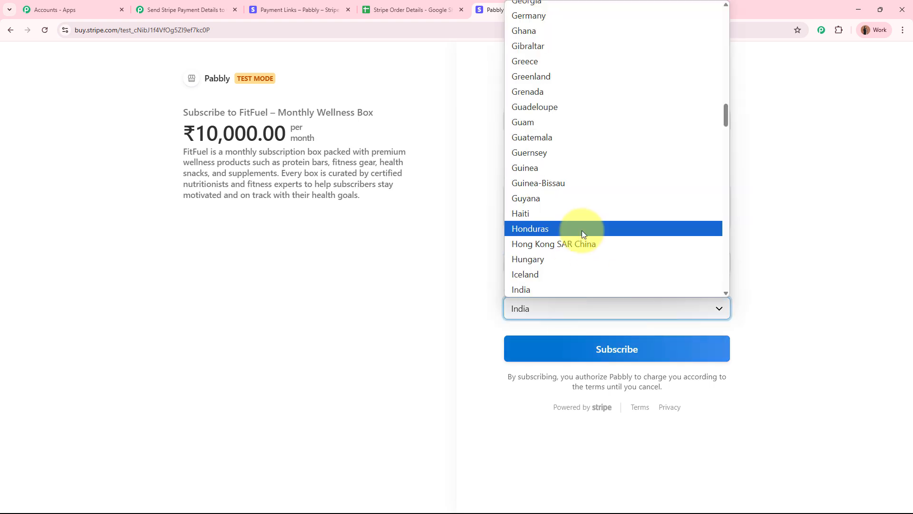
left_click(578, 290)
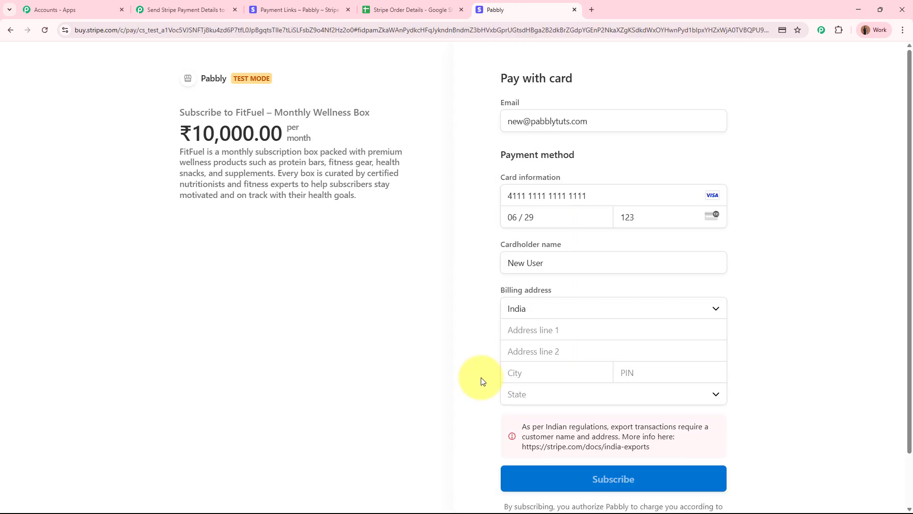
left_click(534, 328)
type("1111")
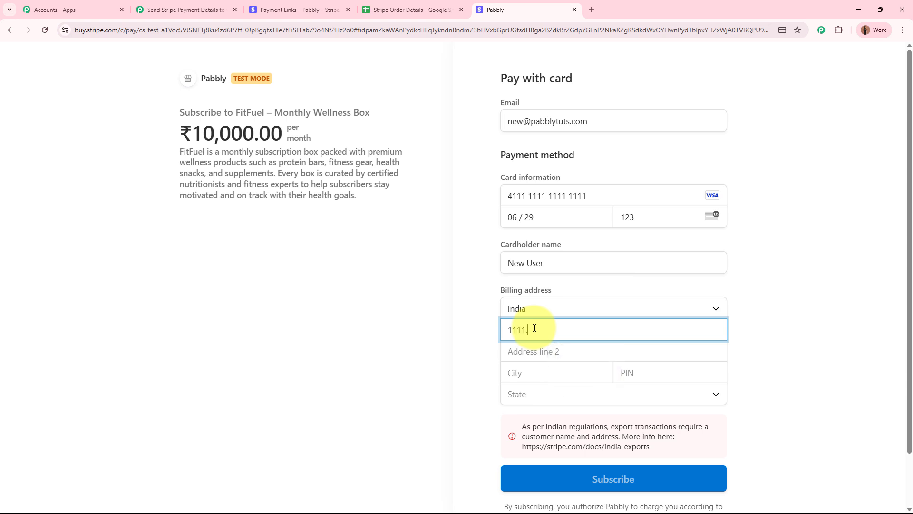
type(", Old Town")
scroll(541, 351, "down", 1)
left_click(539, 317)
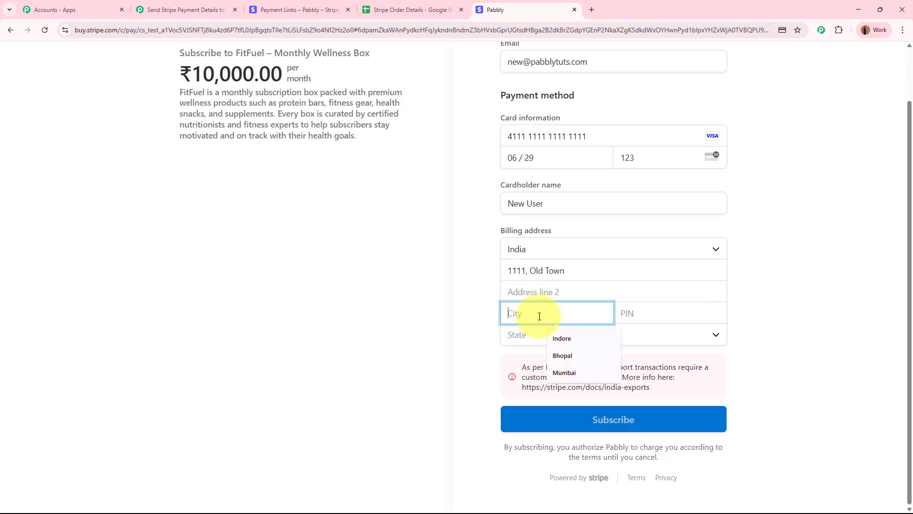
type("Indore")
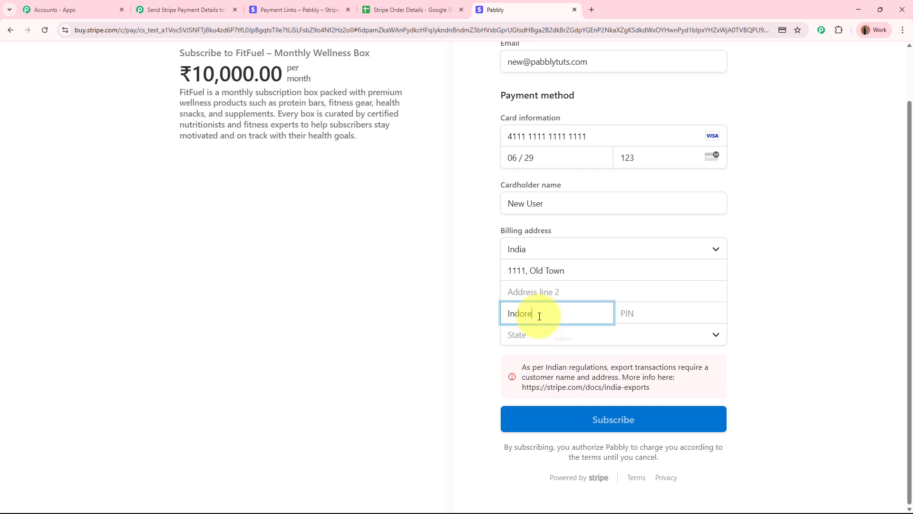
left_click(679, 316)
type("462000")
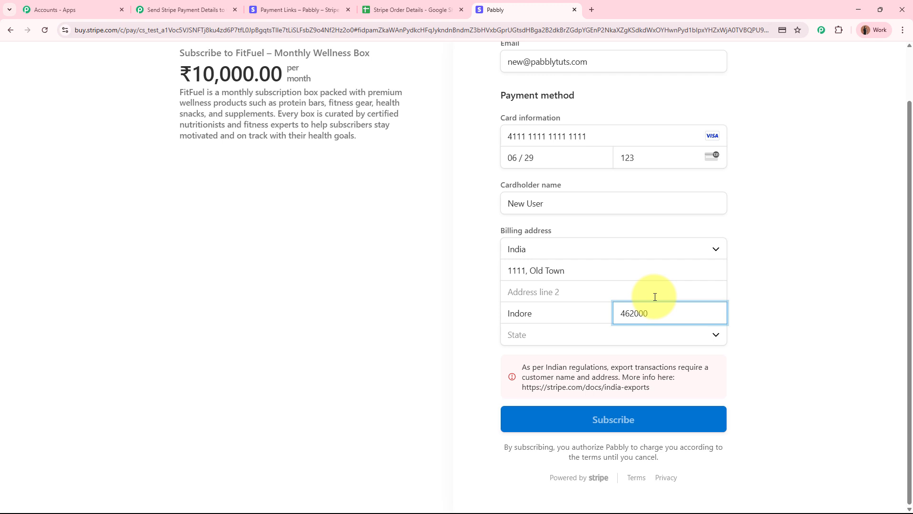
left_click(623, 336)
left_click(587, 313)
left_click(468, 308)
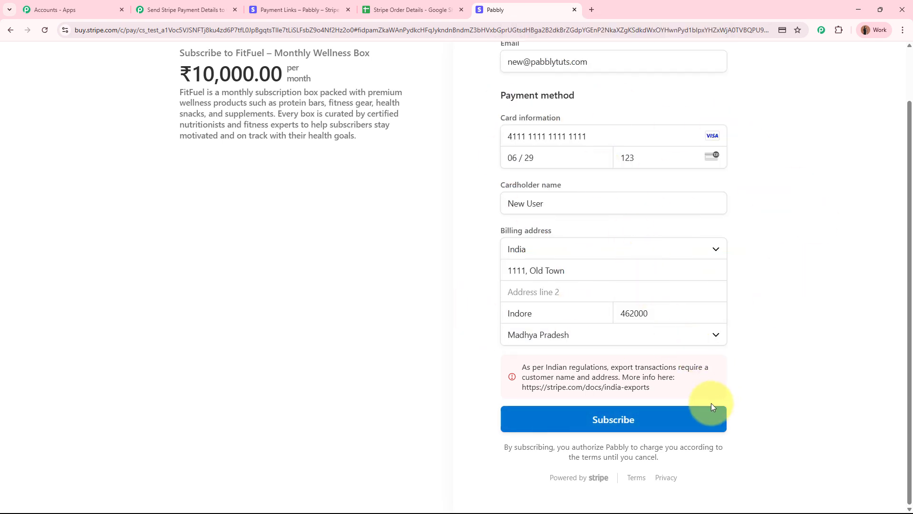
- Submit the subscription and check the ₹10,000.00 'Thanks for subscribing' confirmation
left_click(702, 420)
left_click(798, 189)
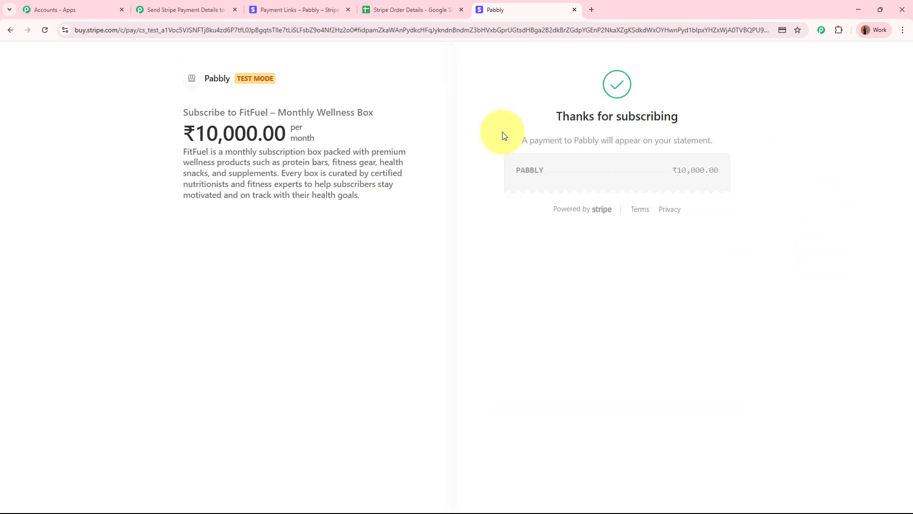
left_click_drag(552, 114, 769, 114)
left_click(772, 116)
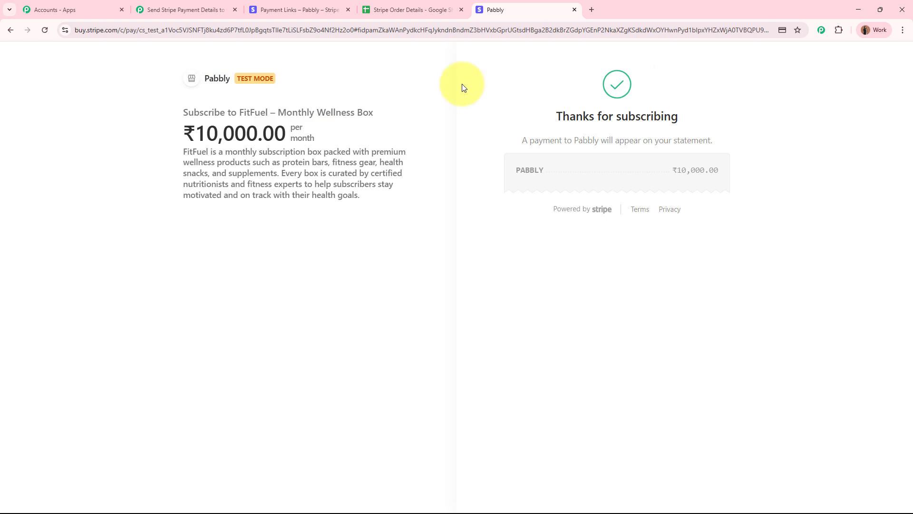
left_click_drag(521, 170, 721, 173)
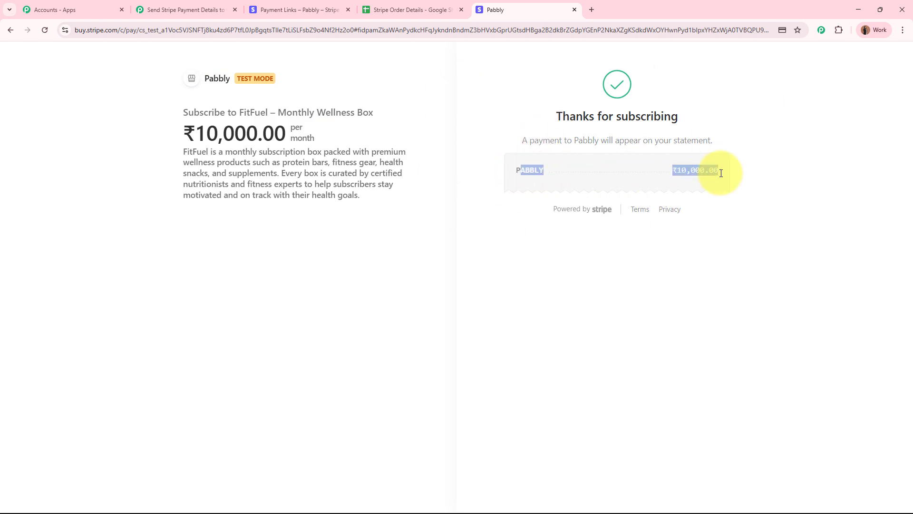
left_click(834, 171)
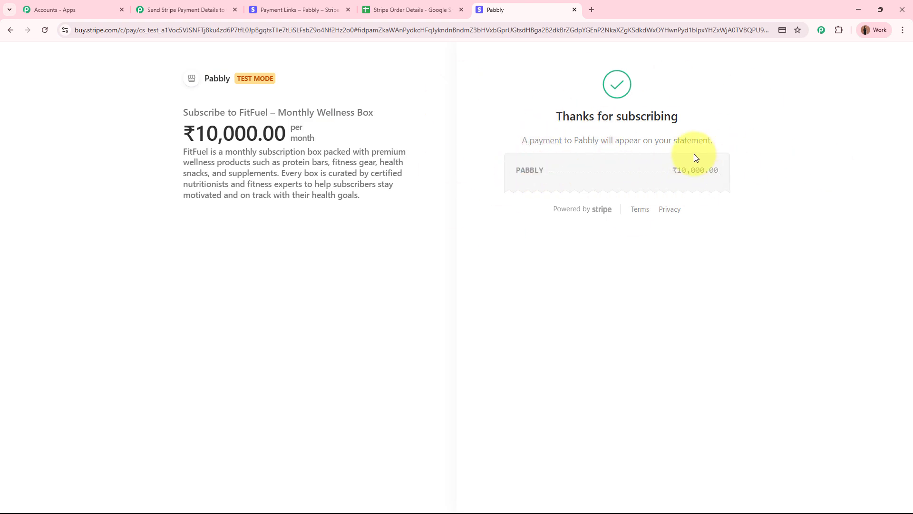
- In Pabbly, review the captured charge.succeeded event's Id, status and card payment method
left_click(176, 4)
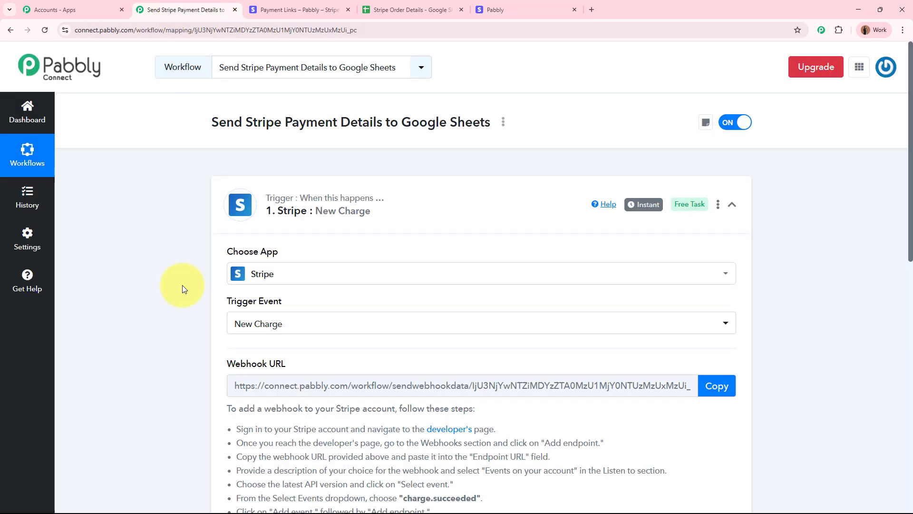
scroll(181, 296, "down", 7)
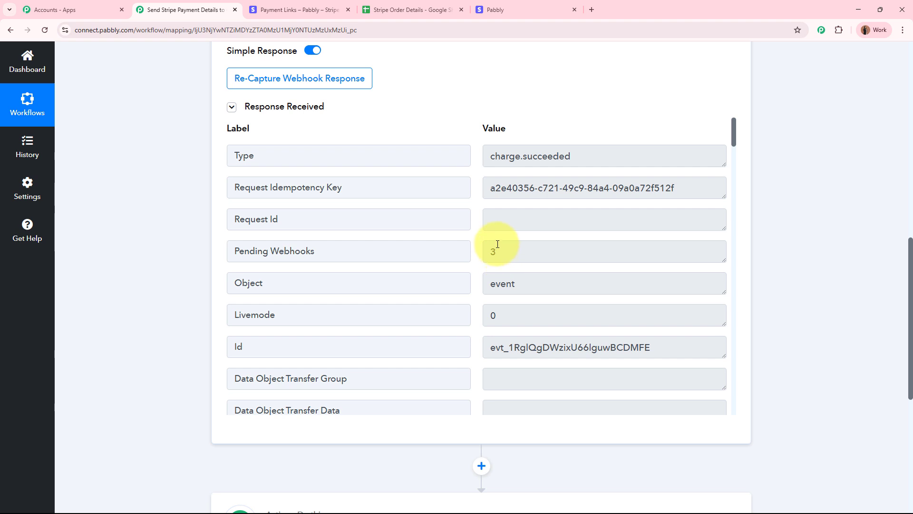
left_click_drag(582, 157, 489, 156)
left_click(592, 158)
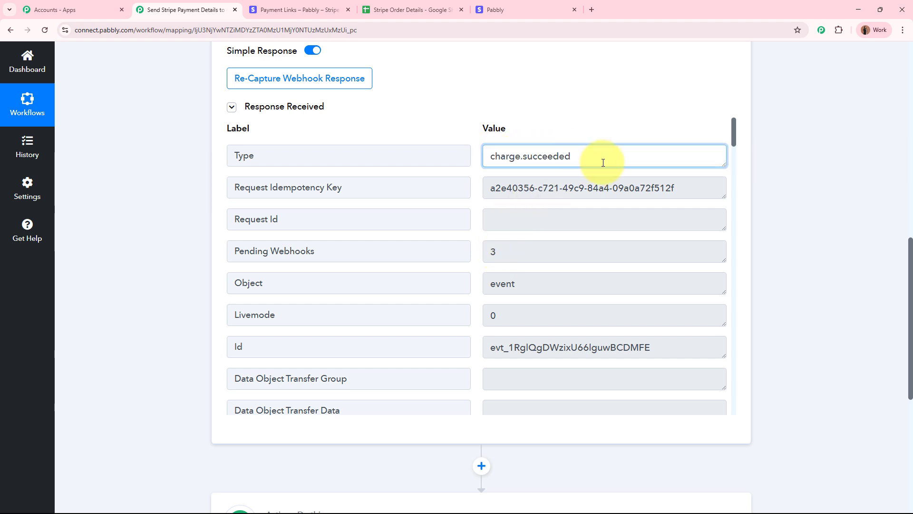
left_click_drag(666, 347, 473, 351)
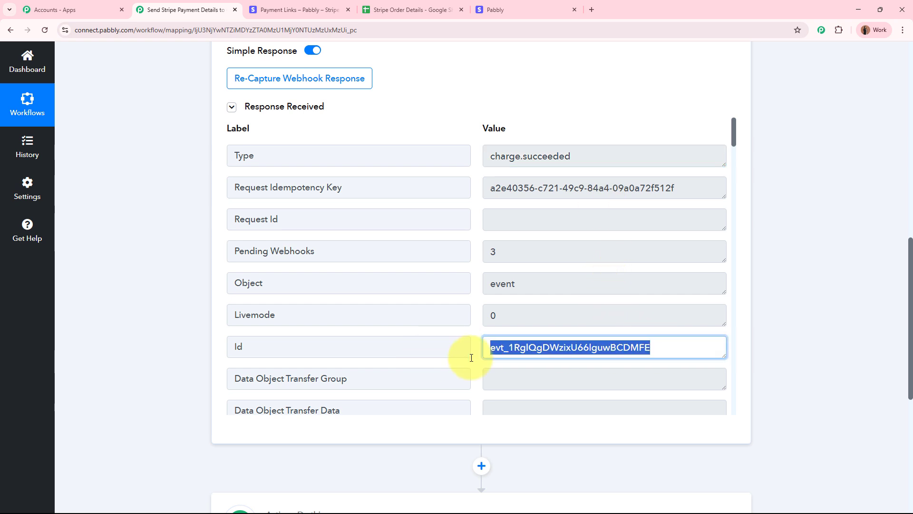
left_click(706, 336)
scroll(704, 333, "down", 4)
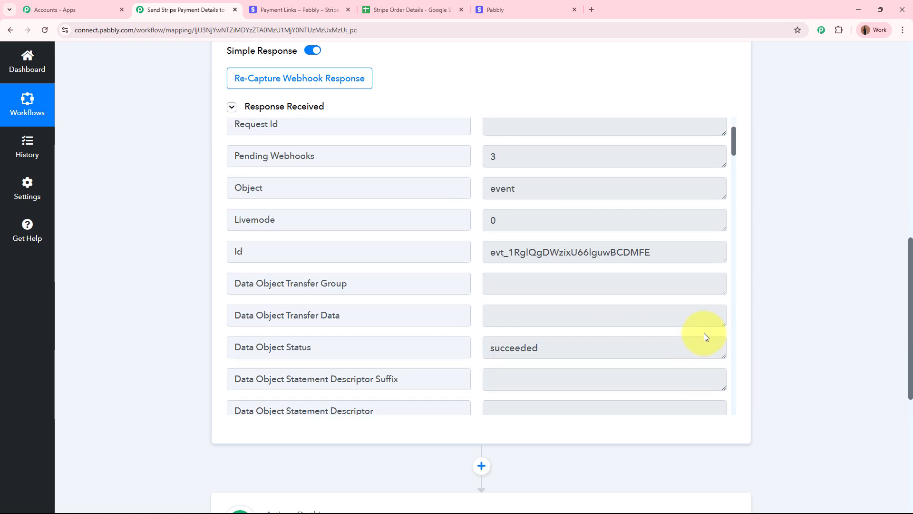
left_click_drag(587, 247, 440, 245)
left_click(585, 253)
scroll(580, 253, "down", 4)
scroll(580, 254, "down", 6)
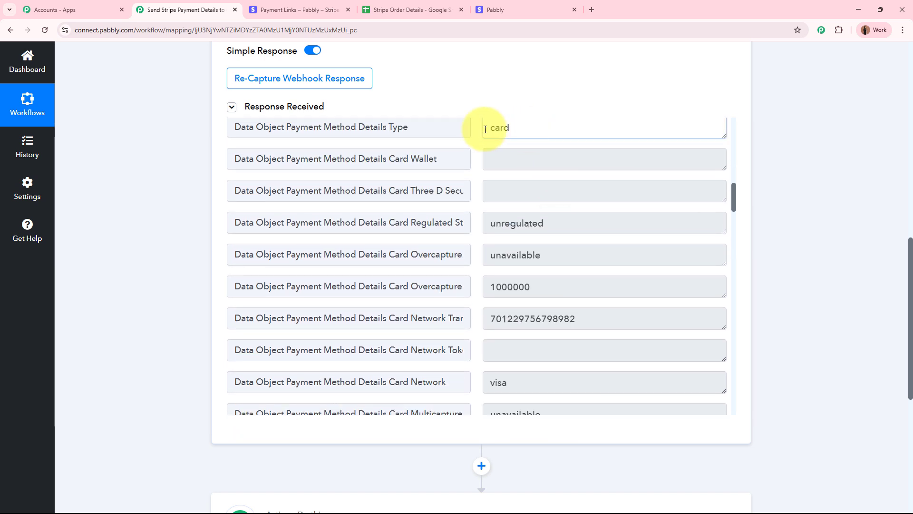
left_click_drag(484, 127, 597, 257)
left_click(604, 256)
- Review the captured billing details: e-mail, state MP, address line and country IN
scroll(603, 257, "down", 20)
left_click_drag(599, 171, 456, 155)
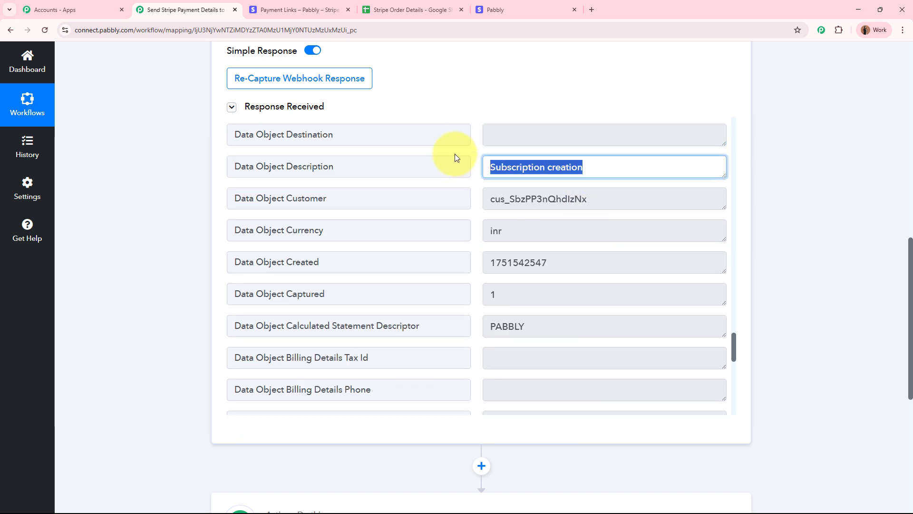
scroll(476, 285, "down", 2)
scroll(485, 286, "down", 2)
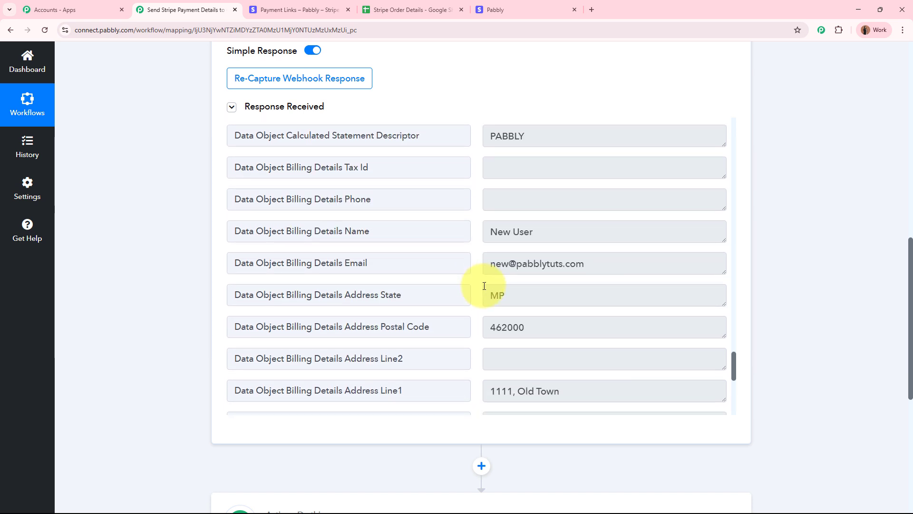
left_click_drag(561, 231, 452, 228)
left_click_drag(615, 266, 414, 261)
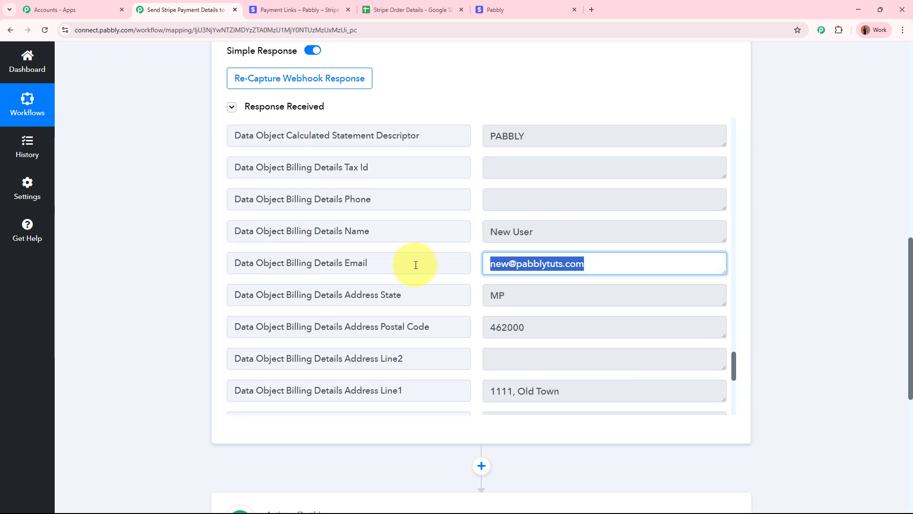
left_click_drag(542, 298, 440, 296)
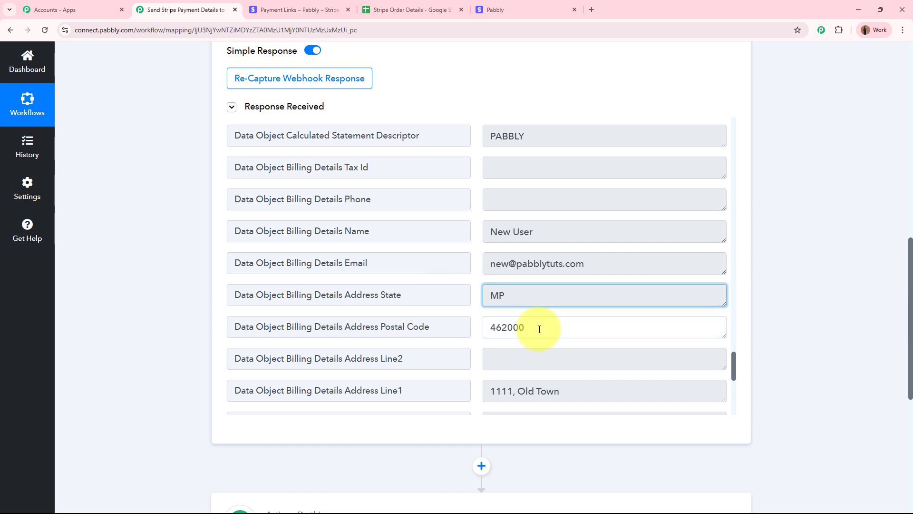
left_click_drag(520, 327, 473, 326)
scroll(473, 323, "down", 4)
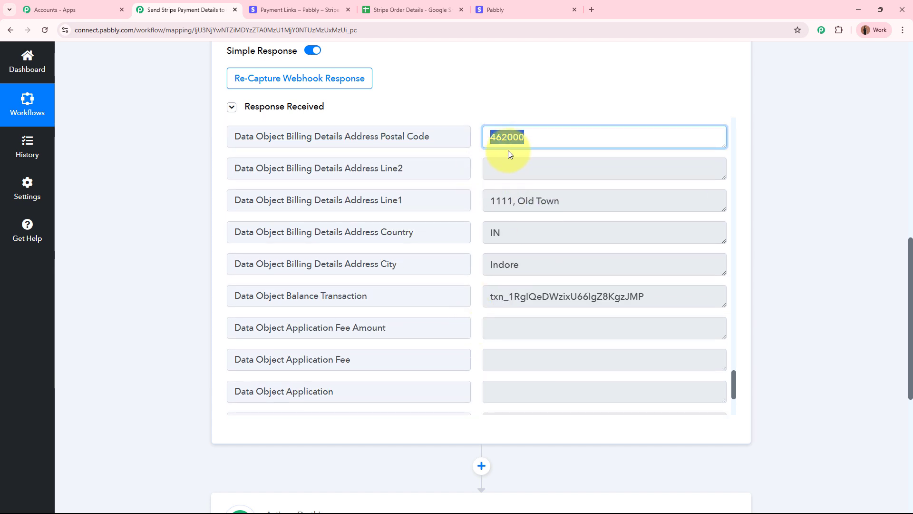
left_click_drag(573, 206, 452, 200)
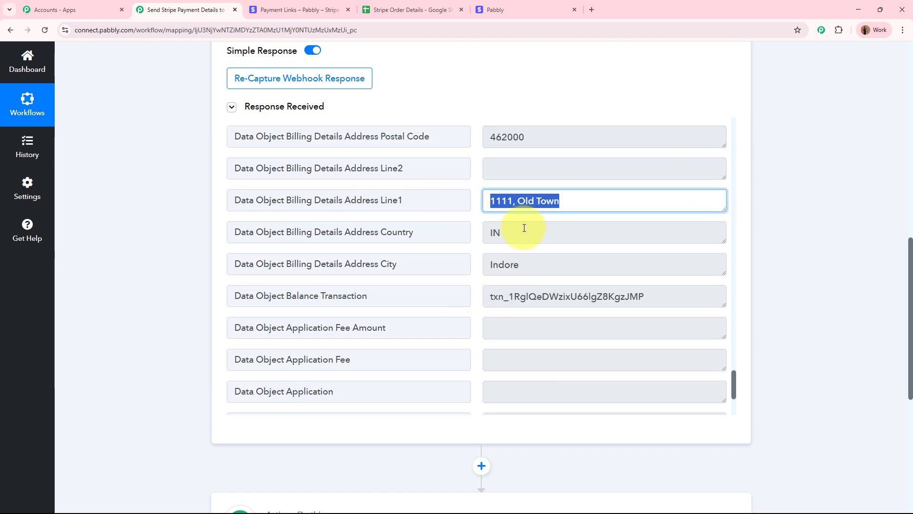
left_click_drag(523, 233, 534, 263)
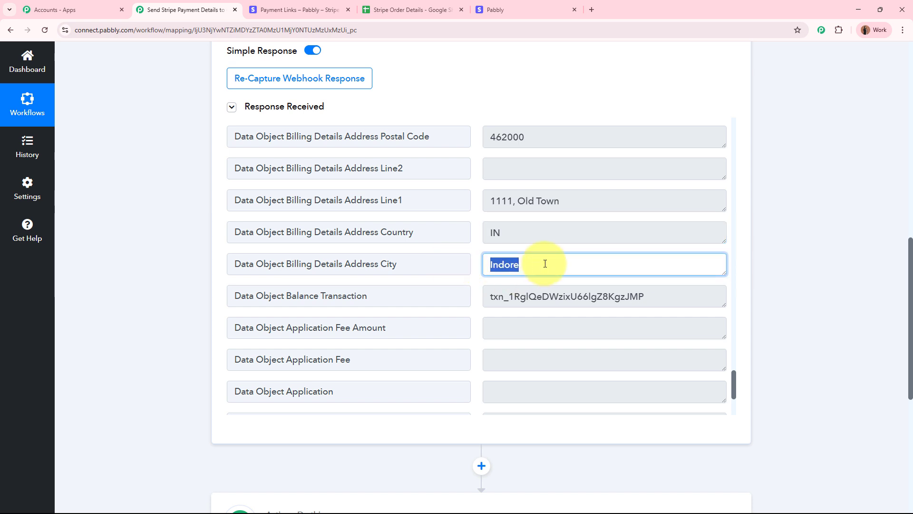
- Compare the Data Object Amount 1000000 with the ₹10,000.00 Stripe confirmation
scroll(546, 264, "down", 2)
scroll(546, 265, "down", 2)
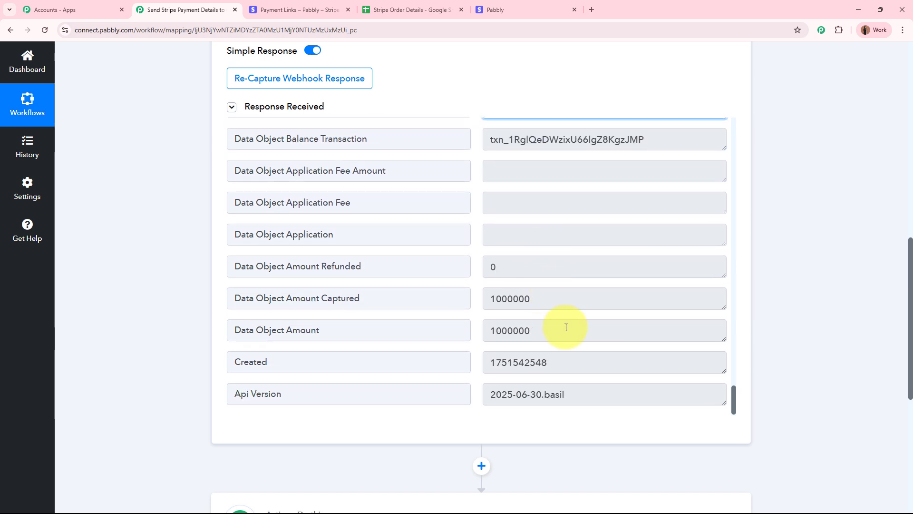
left_click_drag(566, 328, 462, 324)
left_click(474, 346)
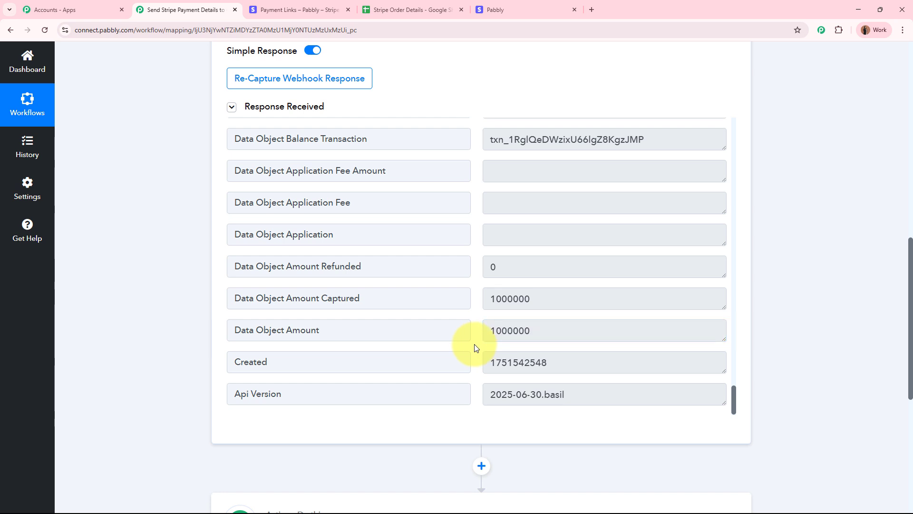
left_click_drag(534, 330, 480, 332)
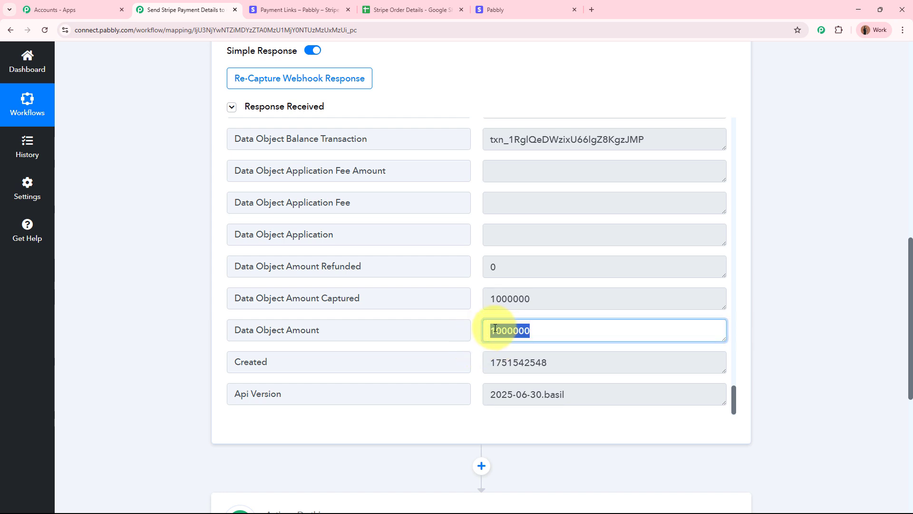
left_click(513, 328)
left_click_drag(530, 331, 517, 330)
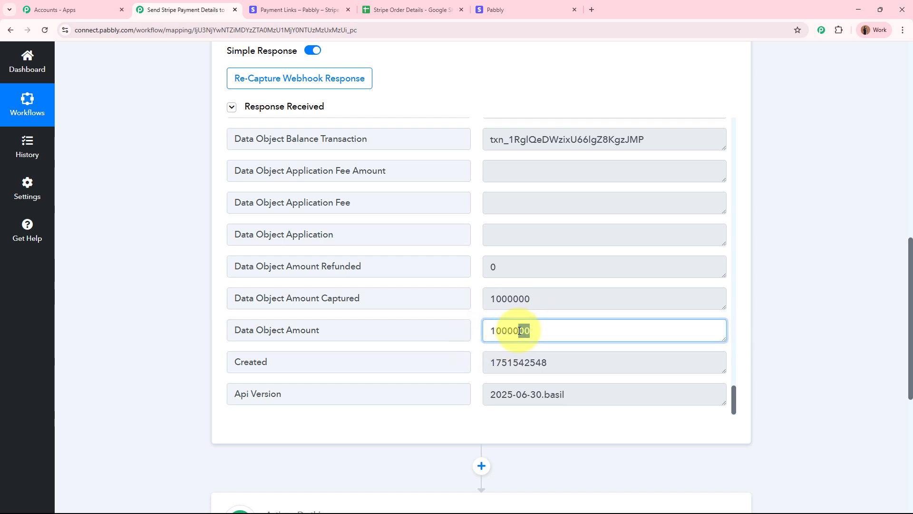
left_click(490, 9)
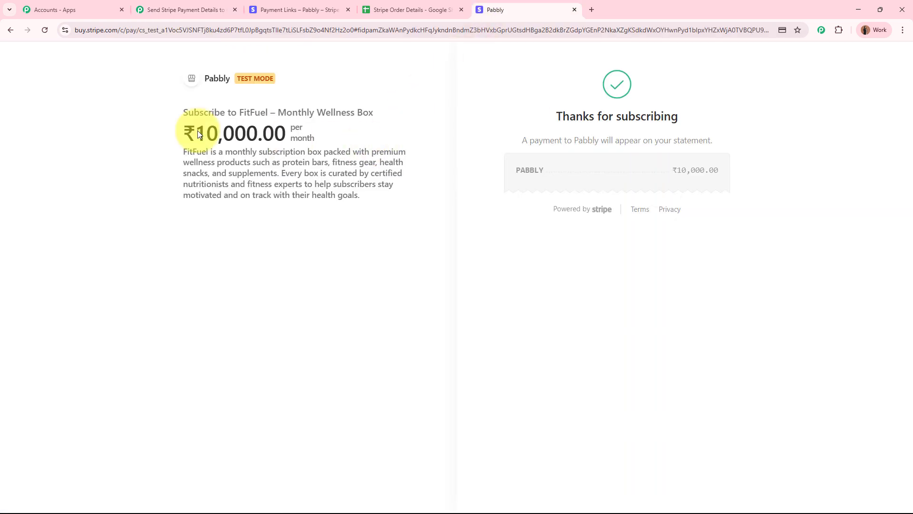
left_click(185, 9)
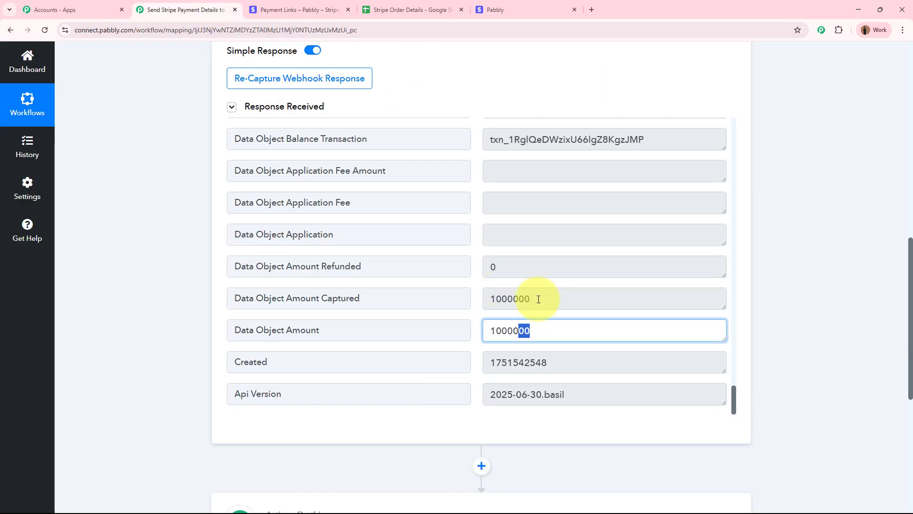
left_click(826, 292)
- Collapse the Stripe trigger step to show the whole workflow
scroll(818, 285, "up", 10)
scroll(815, 281, "up", 2)
left_click(428, 209)
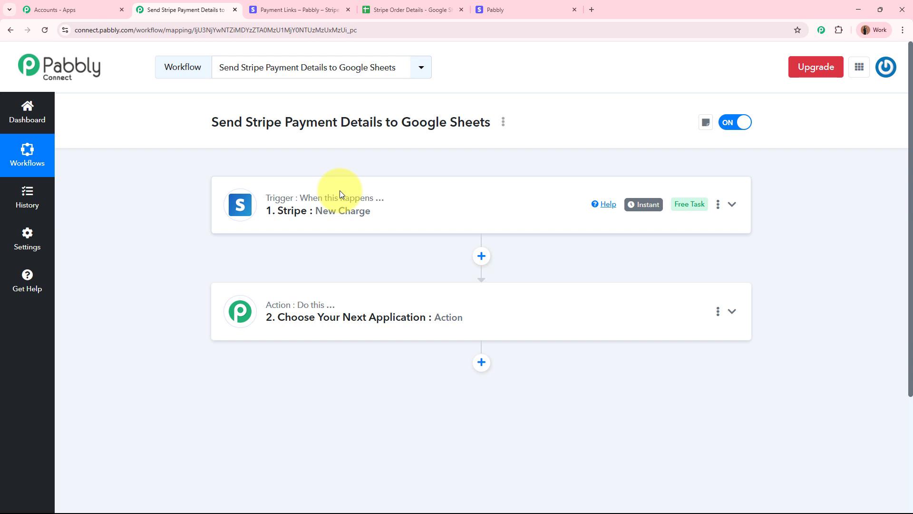
- Make the second step a Number Formatter (Pabbly) Perform Math Operation action and connect it
left_click(530, 316)
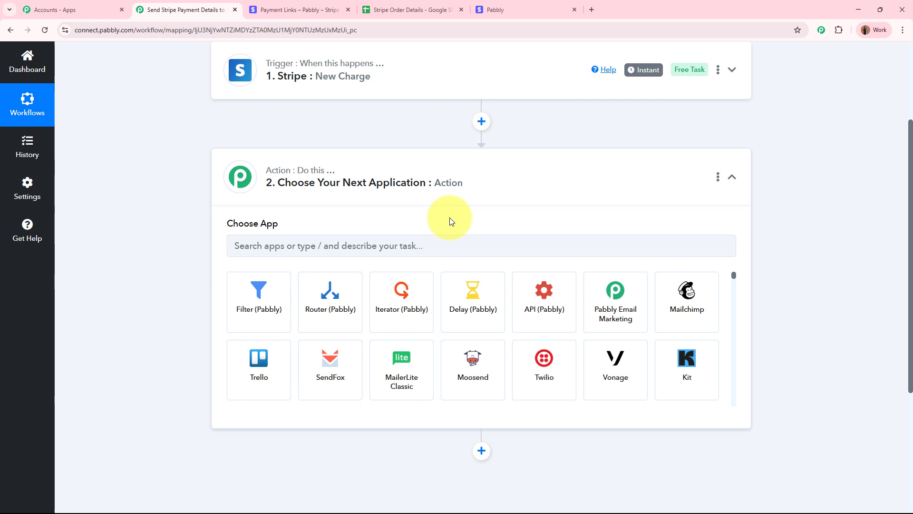
left_click(446, 243)
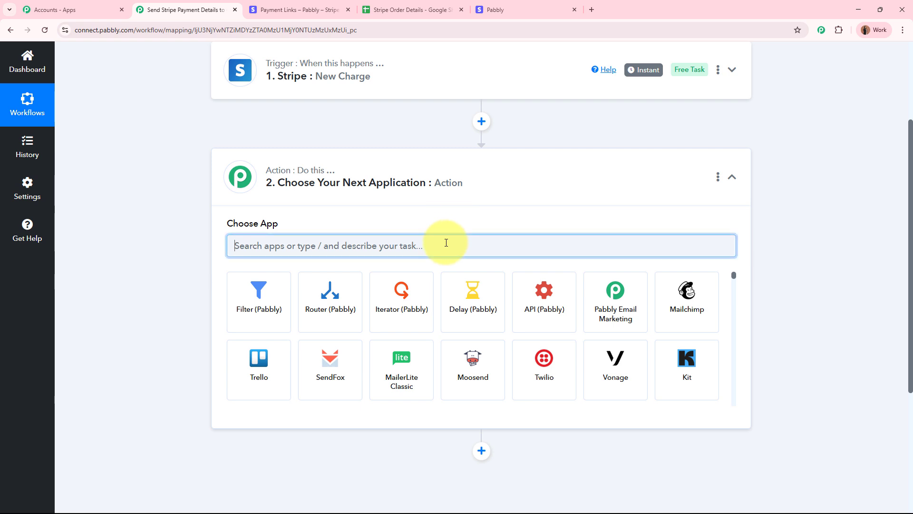
type("Number")
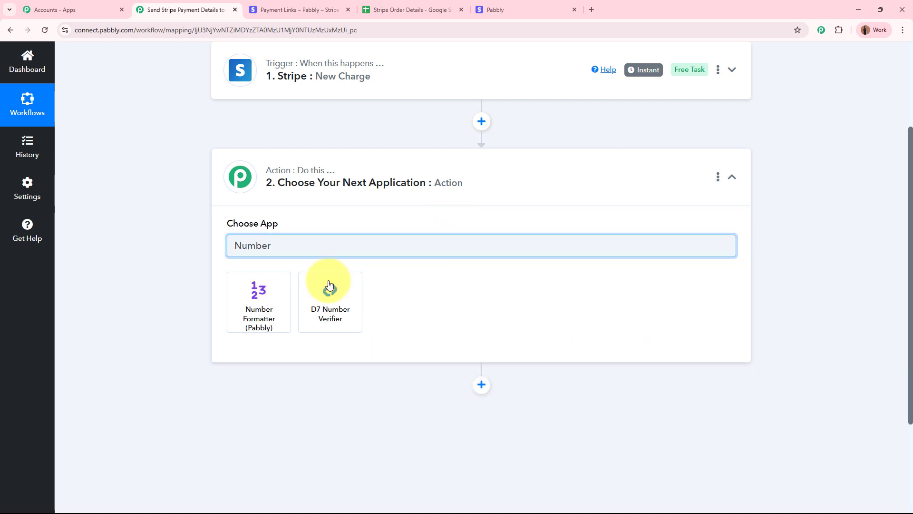
left_click(257, 302)
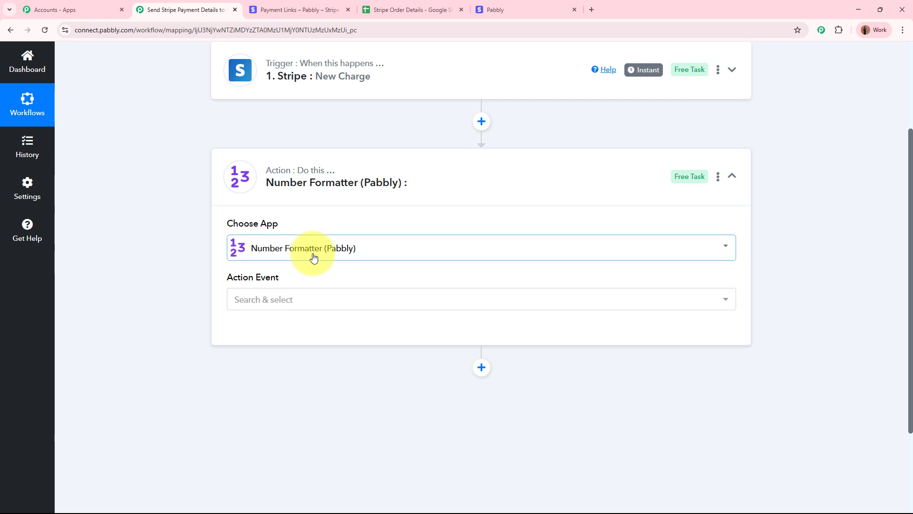
left_click(322, 302)
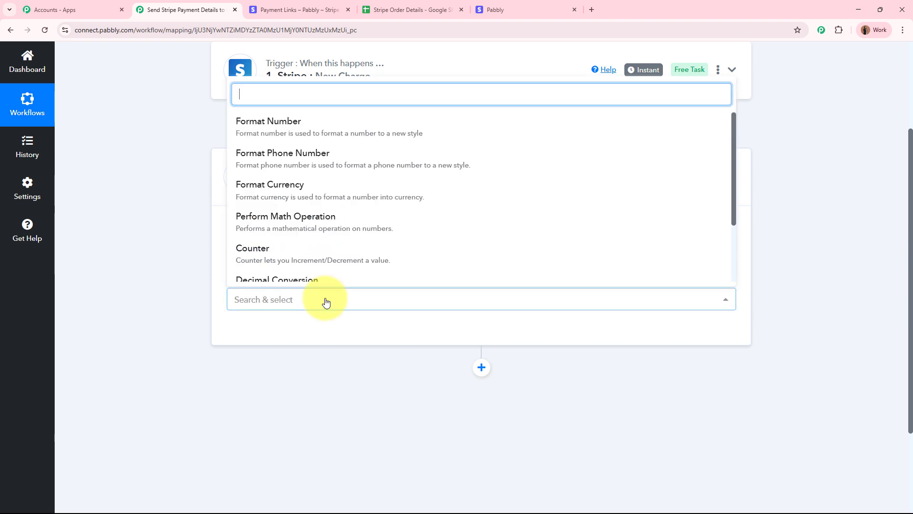
left_click(293, 223)
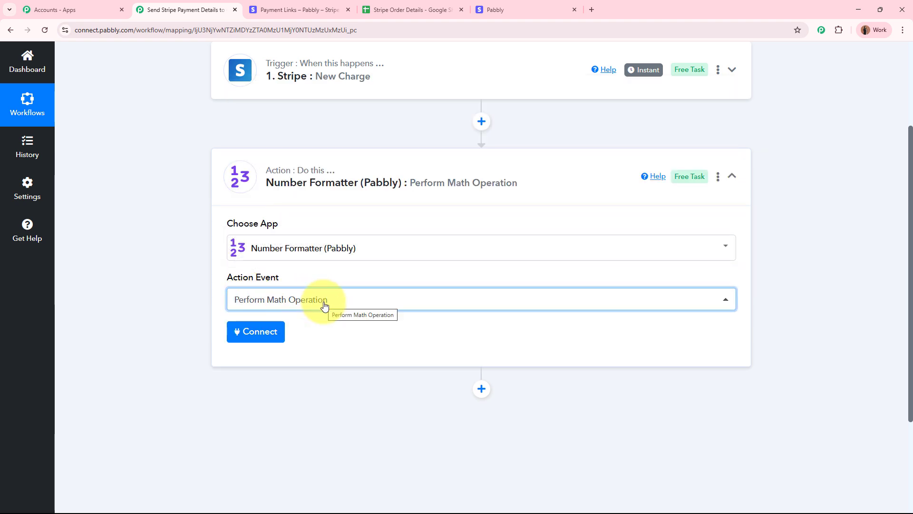
left_click(134, 307)
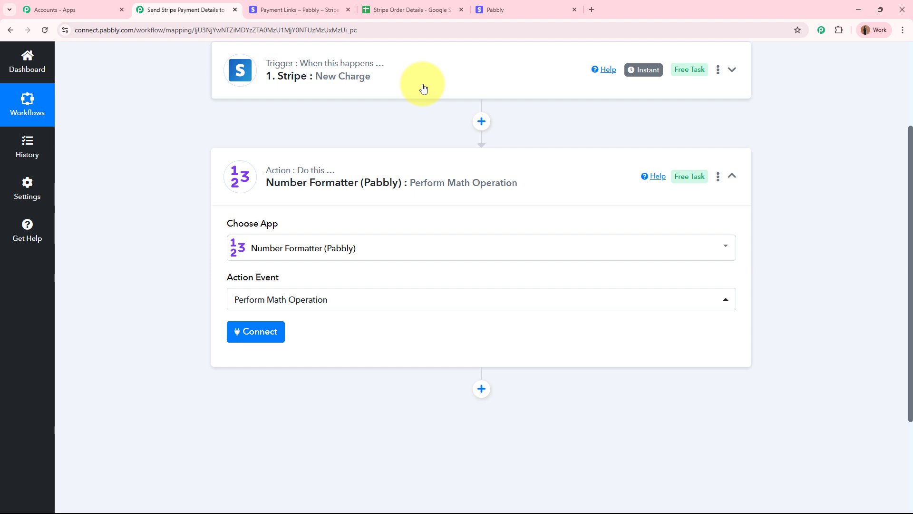
left_click(251, 342)
- Review the required Numbers field and its 100+200 example in the help text
scroll(204, 334, "down", 4)
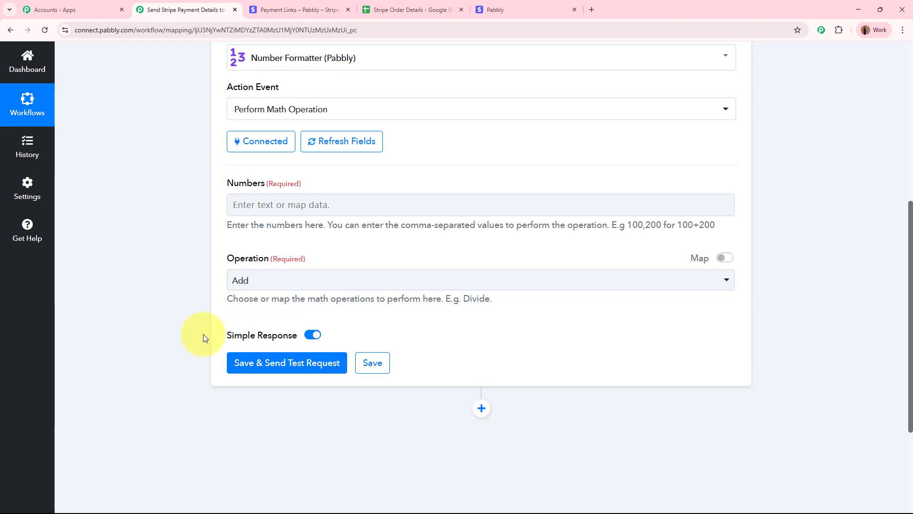
triple_click(247, 184)
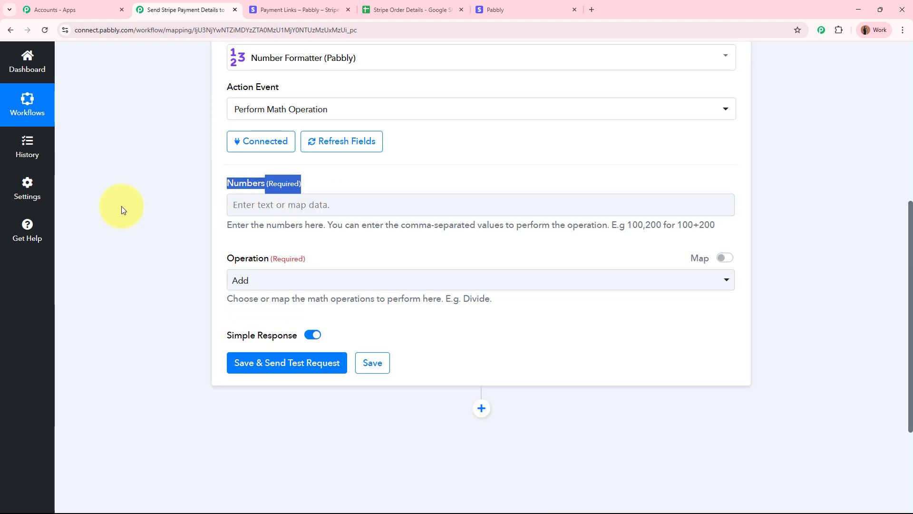
left_click(122, 207)
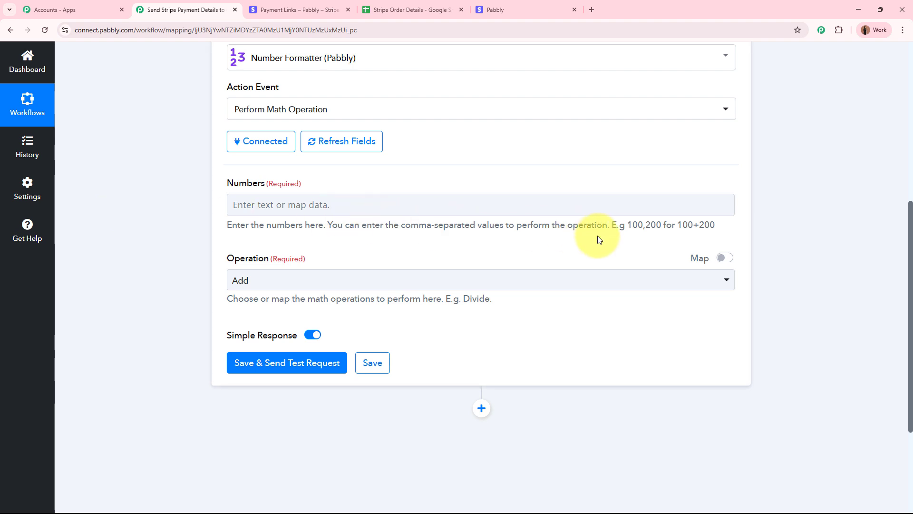
left_click_drag(628, 223, 656, 223)
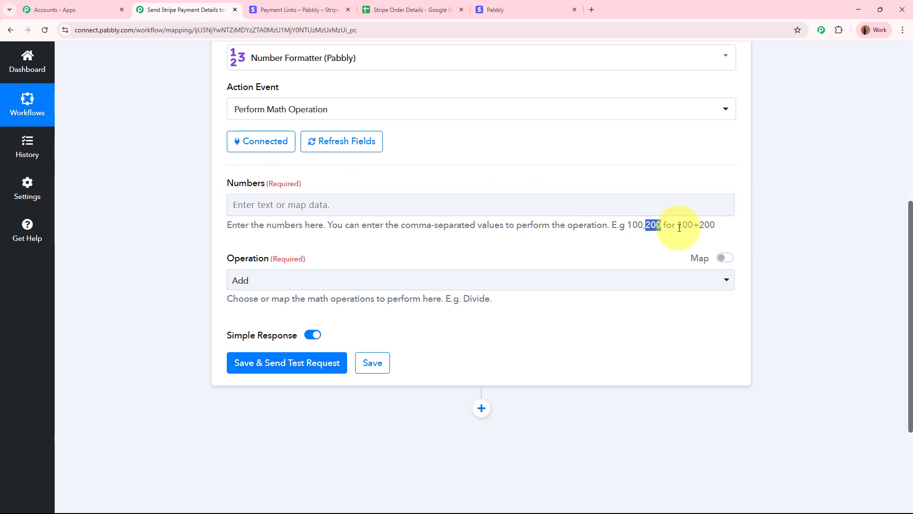
left_click_drag(677, 225, 729, 230)
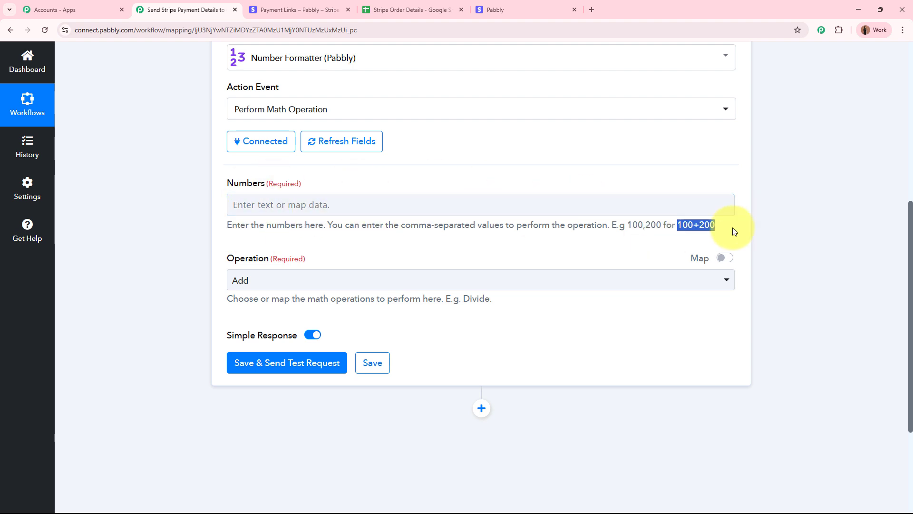
left_click(814, 228)
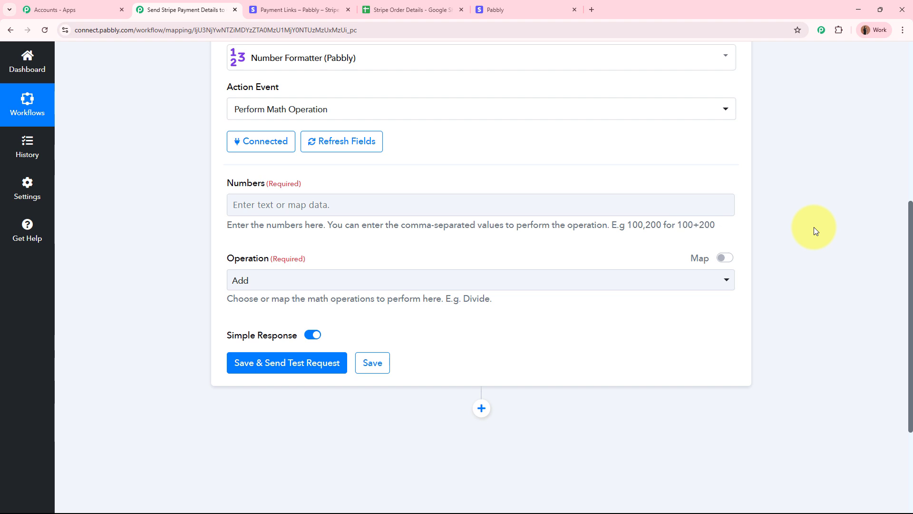
- Map the Stripe New Charge Data Object Amount into the Numbers field
left_click(320, 202)
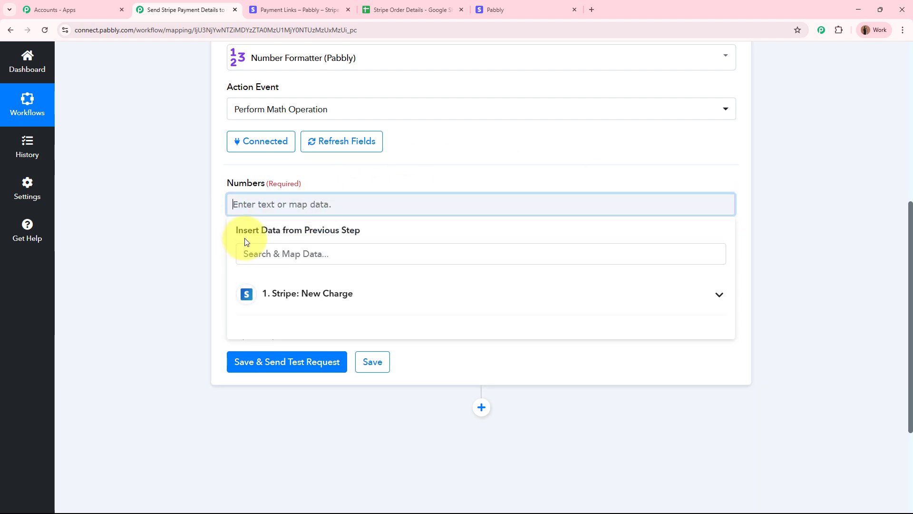
scroll(181, 233, "up", 7)
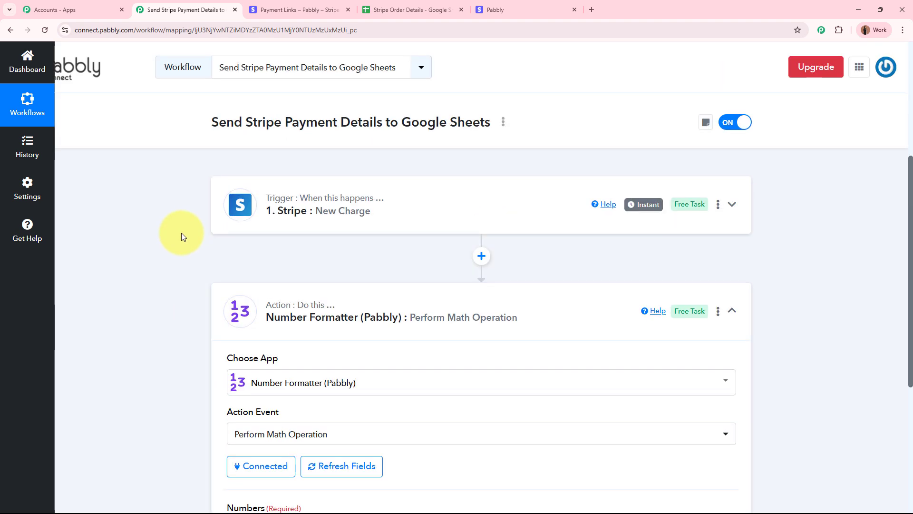
scroll(396, 223, "down", 8)
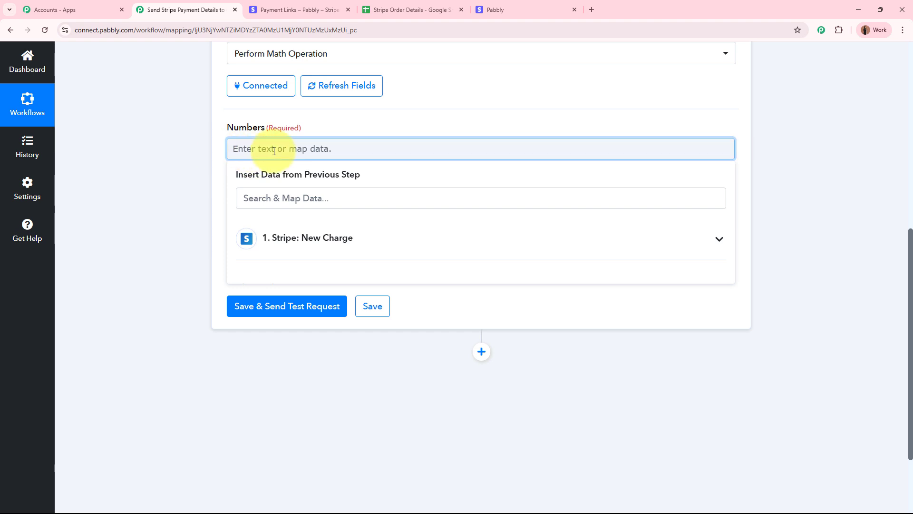
left_click(333, 243)
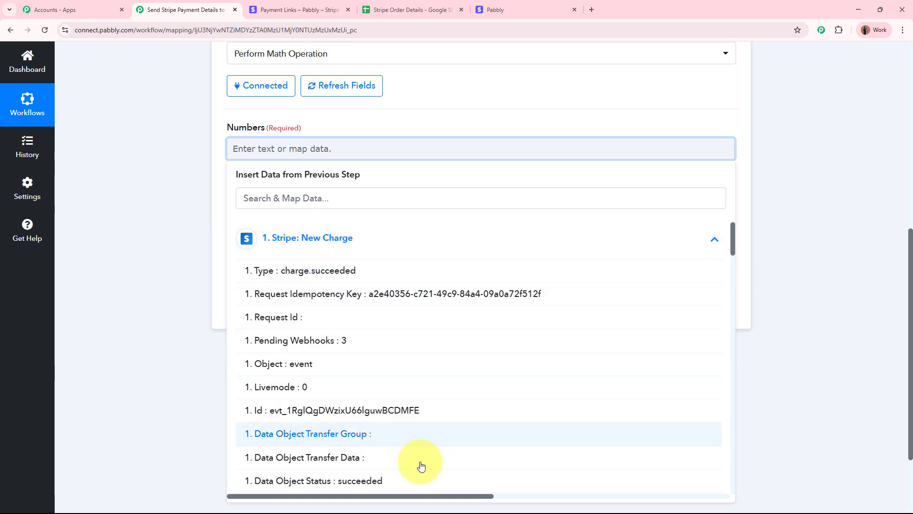
left_click(335, 207)
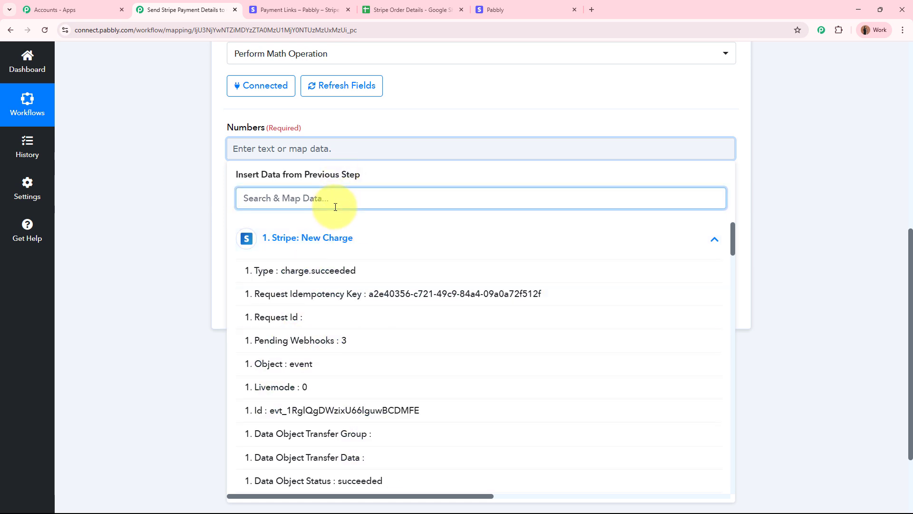
type("amount")
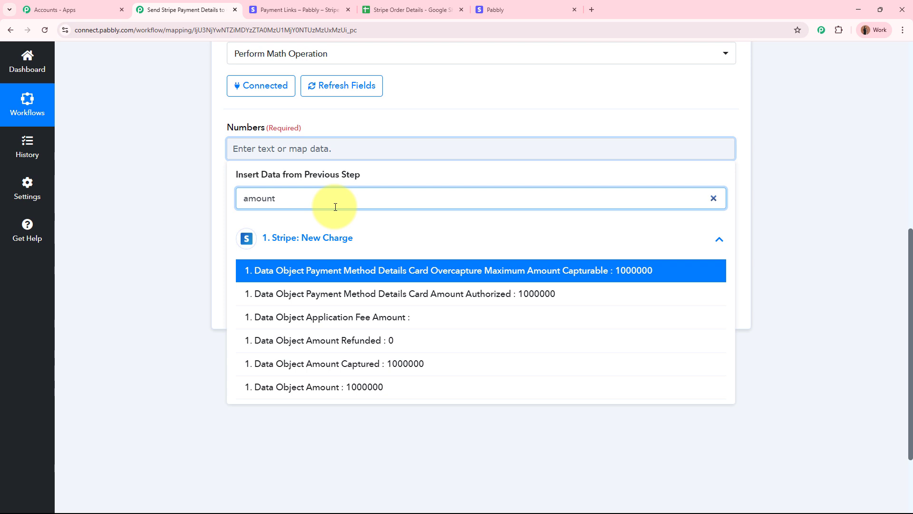
left_click(407, 394)
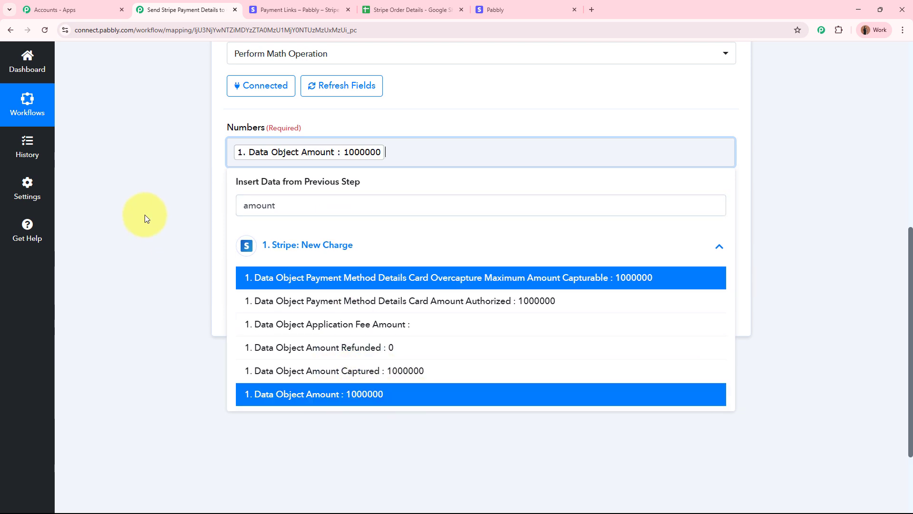
left_click(131, 179)
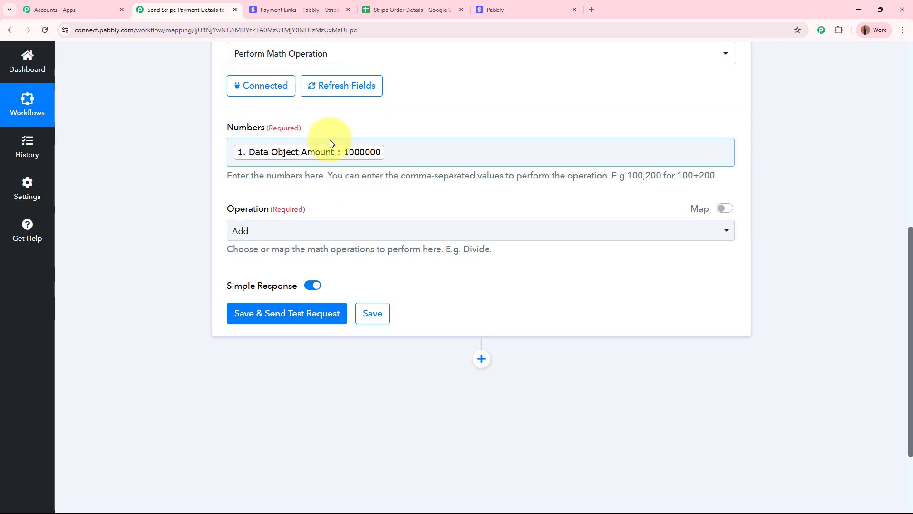
- Add 100 after the mapped amount in the Numbers field
left_click(422, 157)
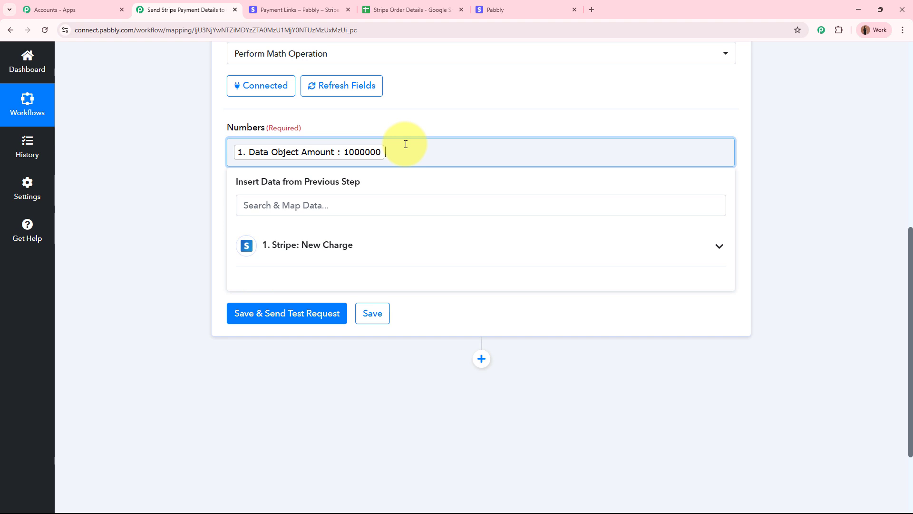
scroll(406, 144, "up", 8)
scroll(394, 216, "down", 8)
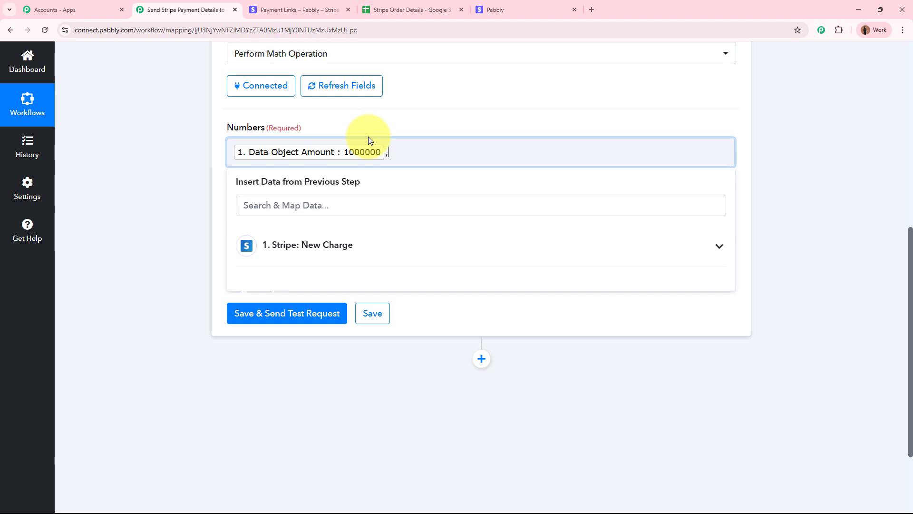
type("100")
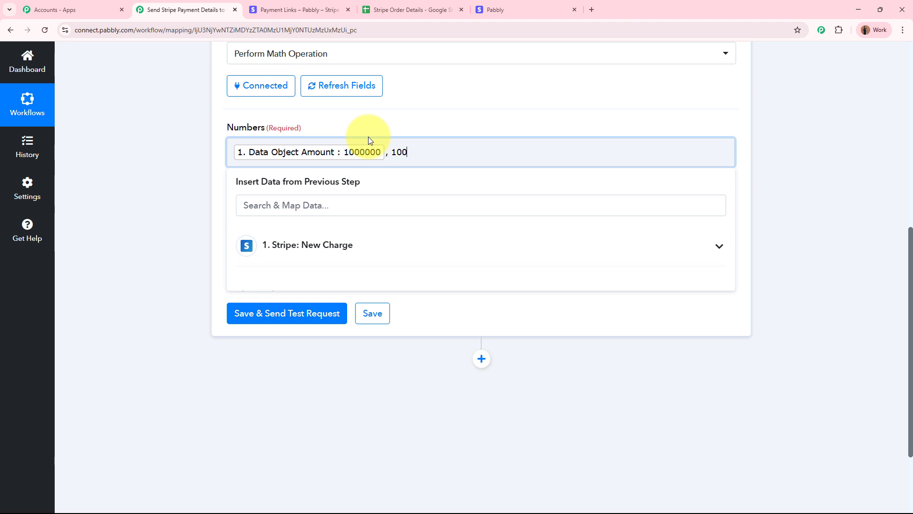
left_click(159, 233)
- Set the operation to Divide, save and test, confirming the Result is 10000
left_click(253, 231)
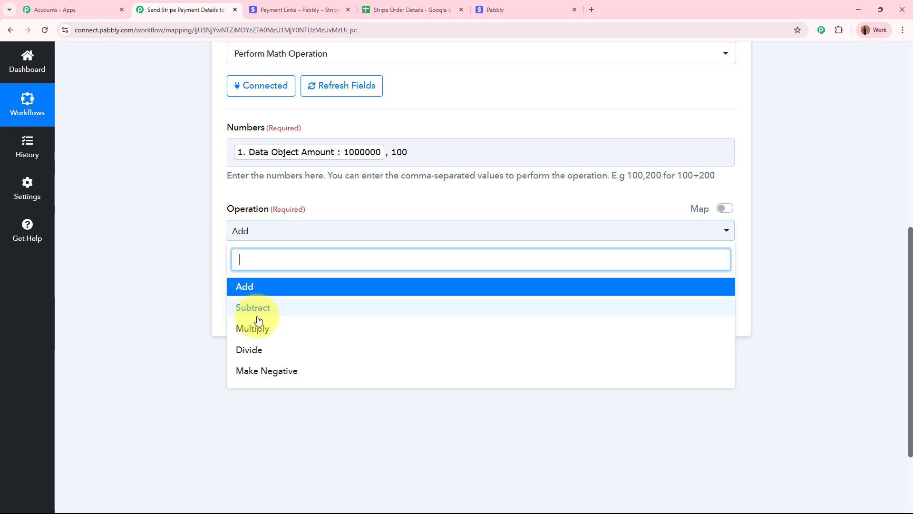
left_click(258, 353)
left_click(261, 318)
scroll(175, 319, "down", 2)
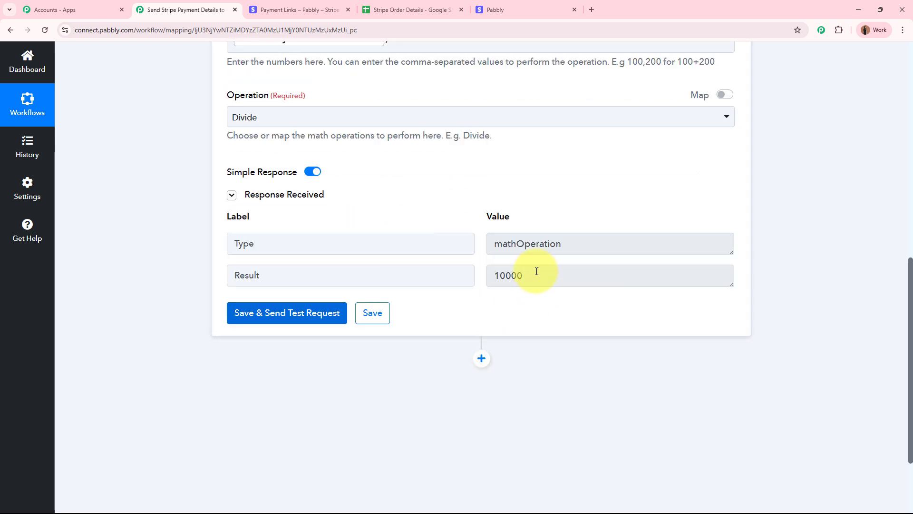
left_click(536, 272)
left_click_drag(536, 271, 498, 271)
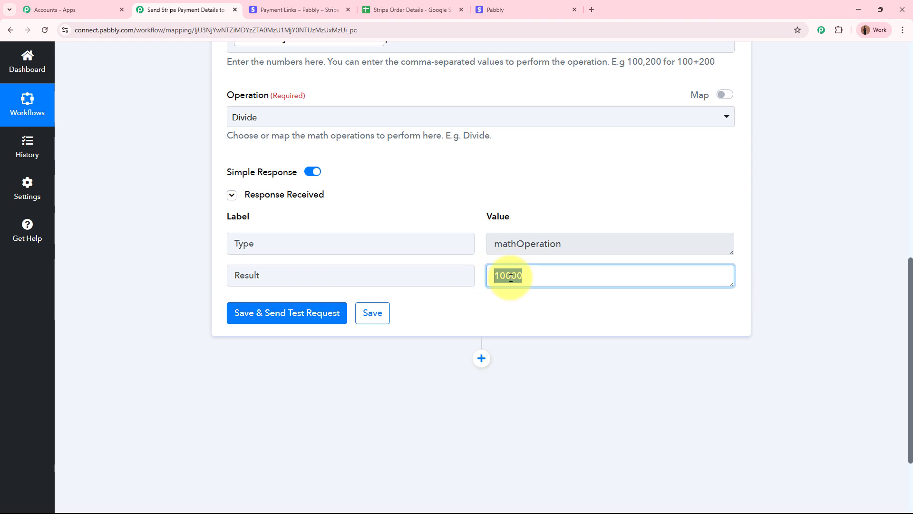
left_click(843, 260)
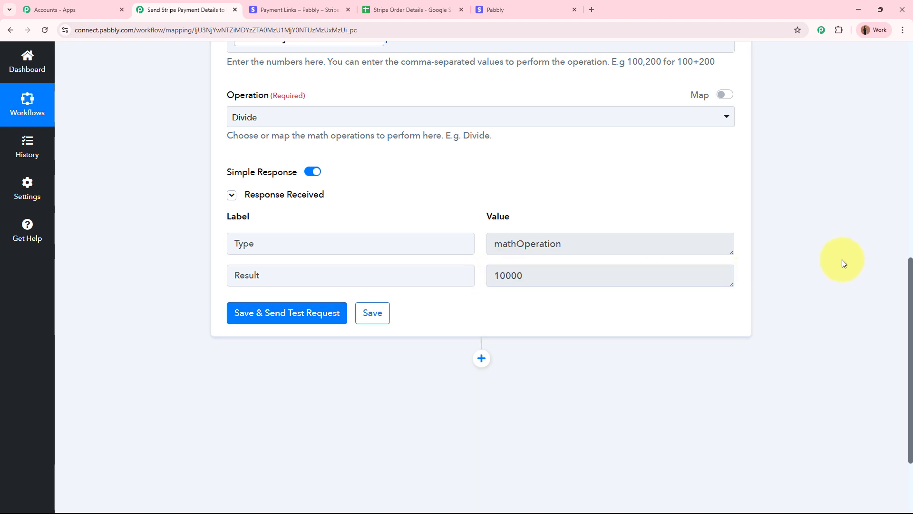
- Collapse the Number Formatter step and glance at the Stripe Order Details spreadsheet
scroll(842, 259, "up", 10)
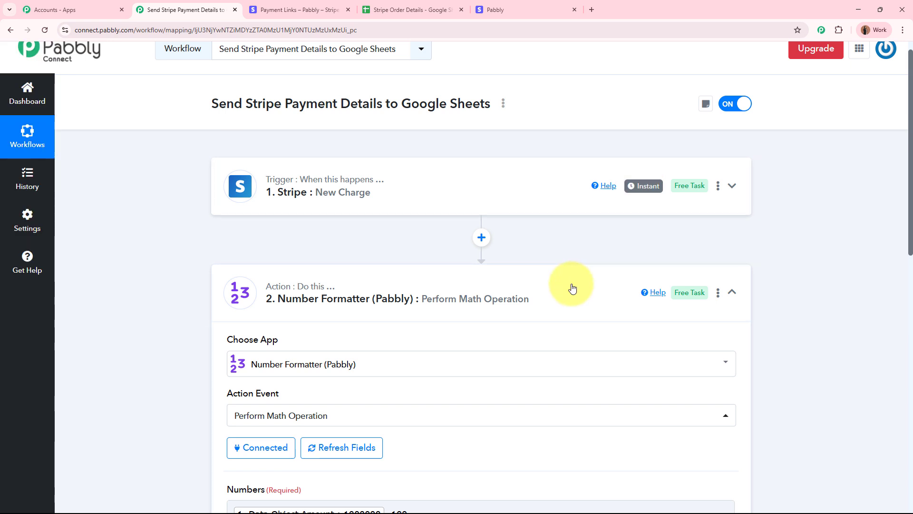
left_click(573, 287)
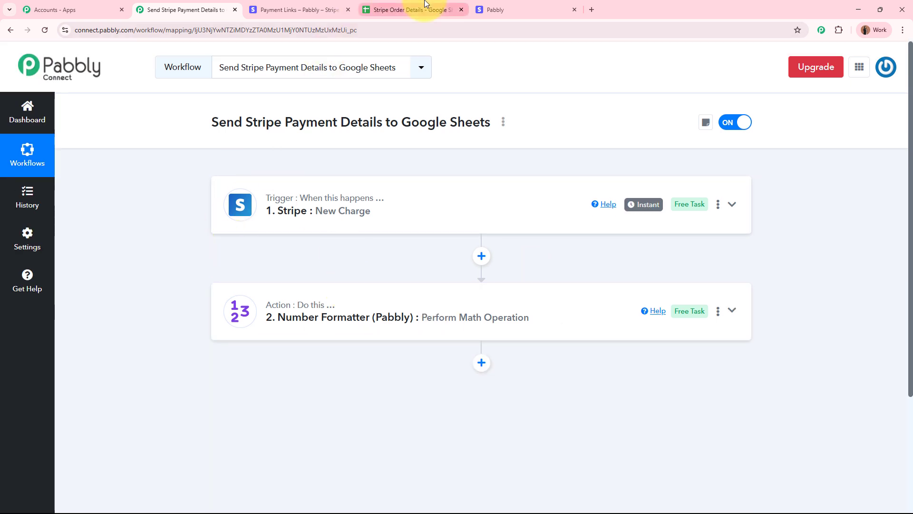
left_click(425, 6)
left_click(200, 7)
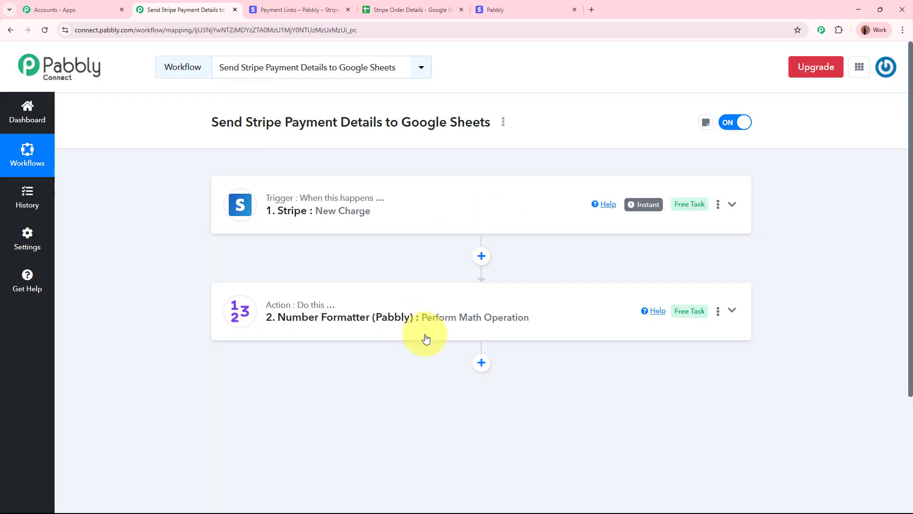
- Add a Google Sheets step after Number Formatter with the Add New Row action
left_click(481, 363)
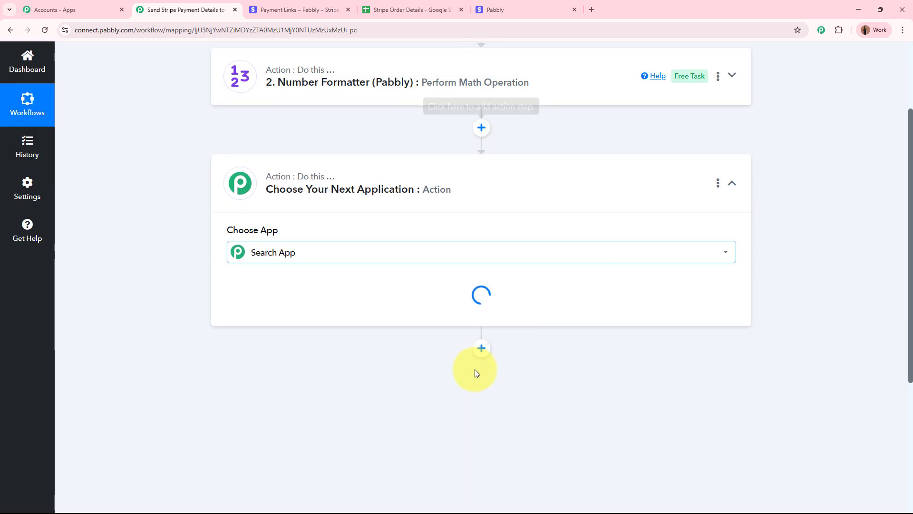
type("Google")
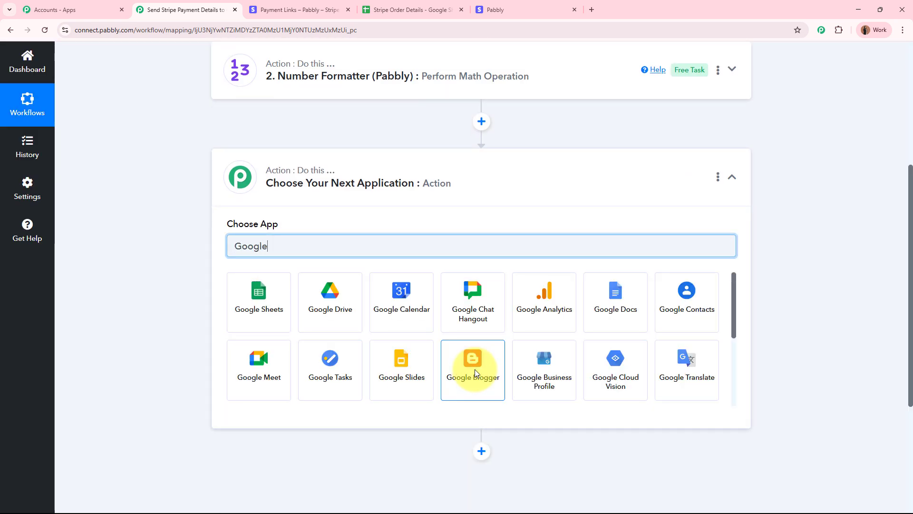
left_click(238, 313)
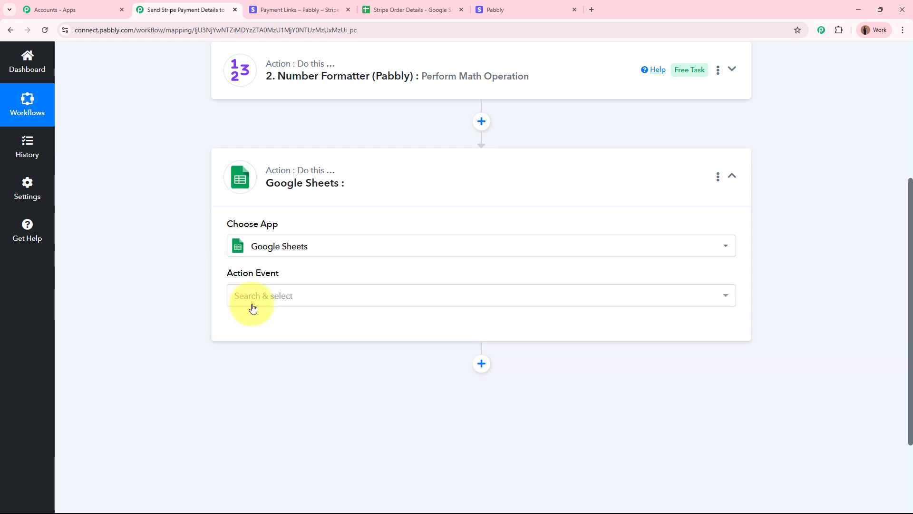
left_click(252, 304)
left_click(303, 126)
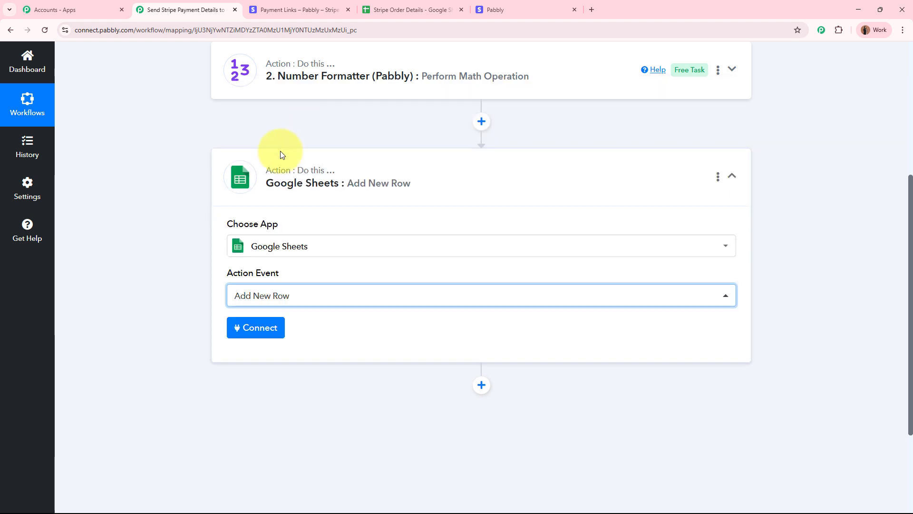
- Create a new Google Sheets connection by signing in with the first Google account and allowing access
left_click(252, 328)
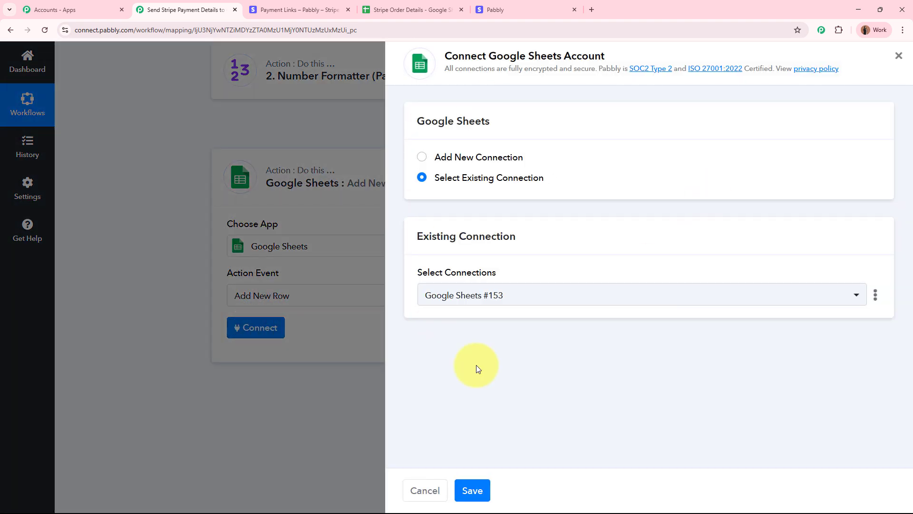
left_click(423, 159)
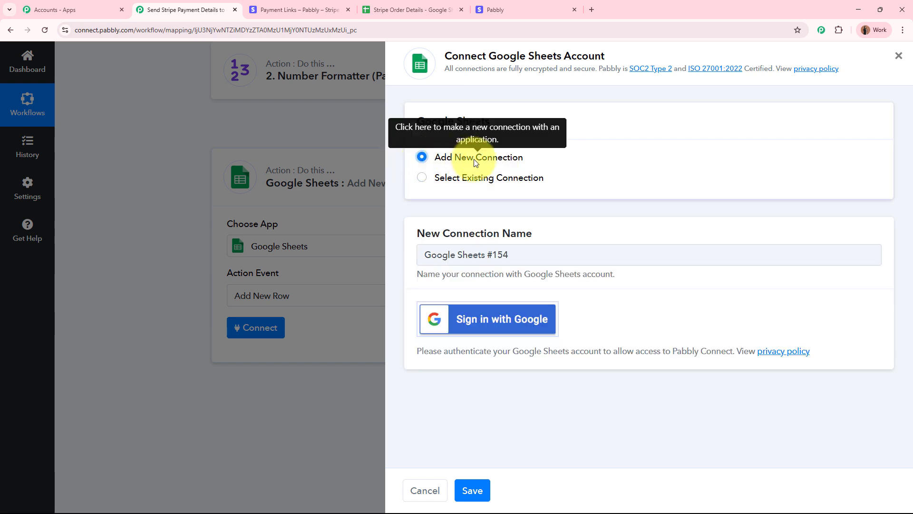
left_click(534, 333)
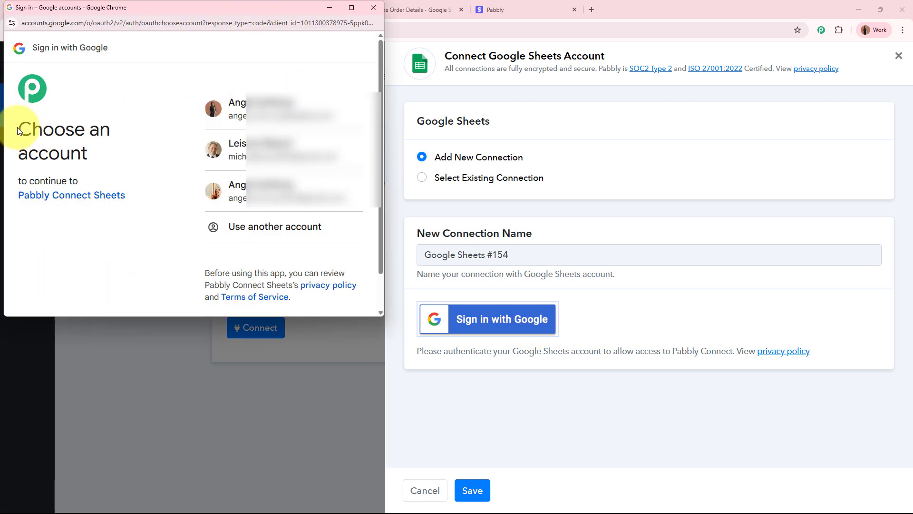
left_click_drag(20, 126, 110, 165)
left_click(110, 164)
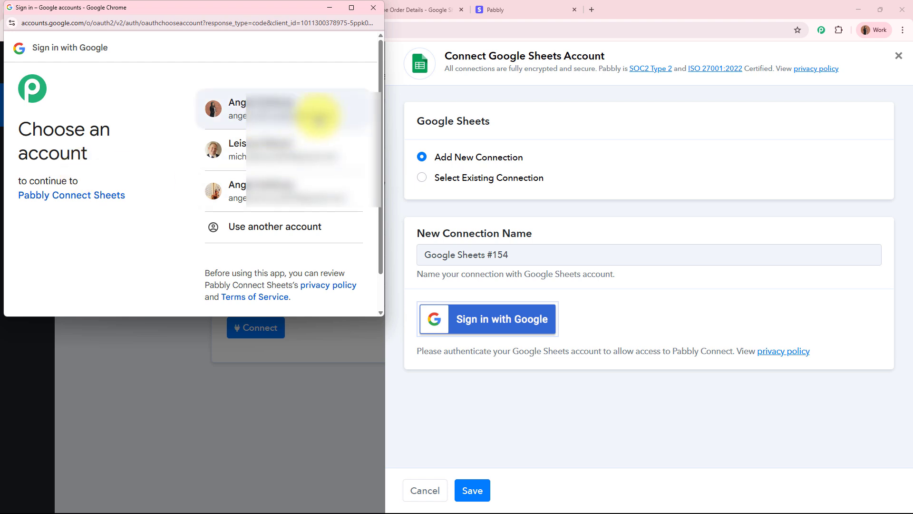
left_click(318, 117)
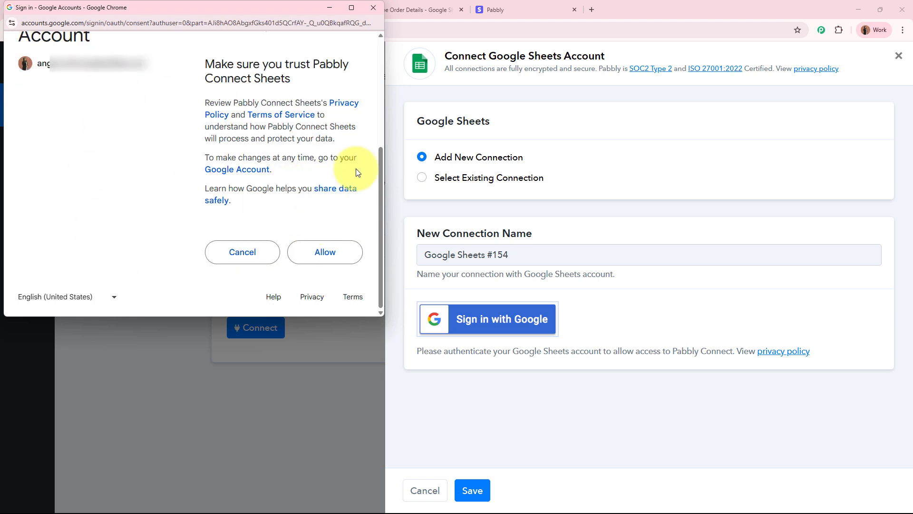
left_click_drag(218, 66, 133, 153)
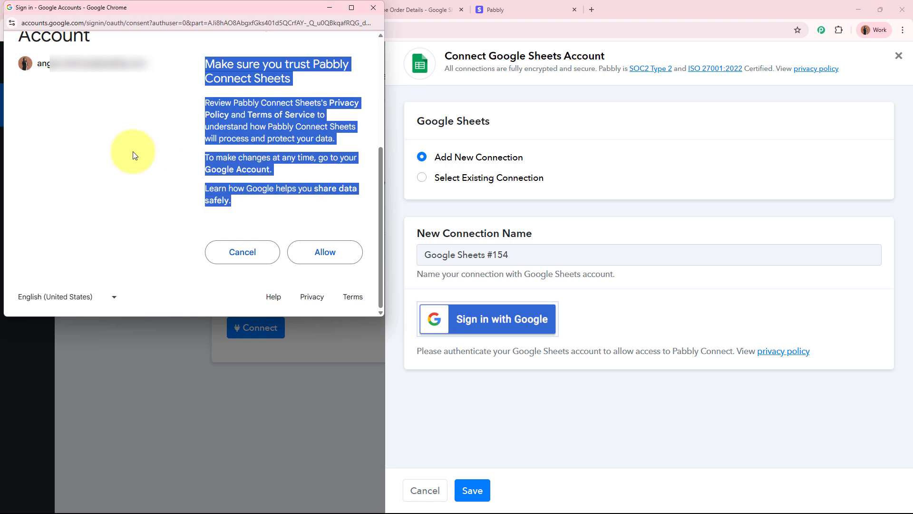
left_click(132, 152)
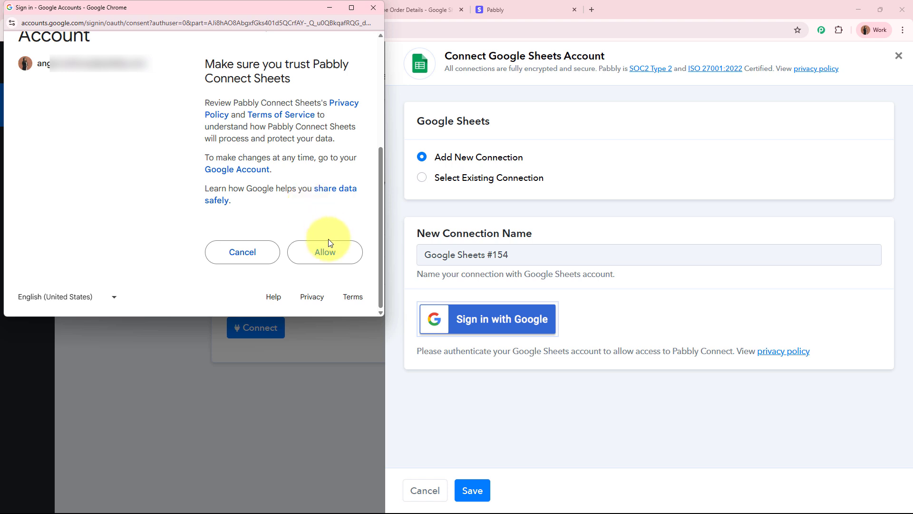
left_click(330, 257)
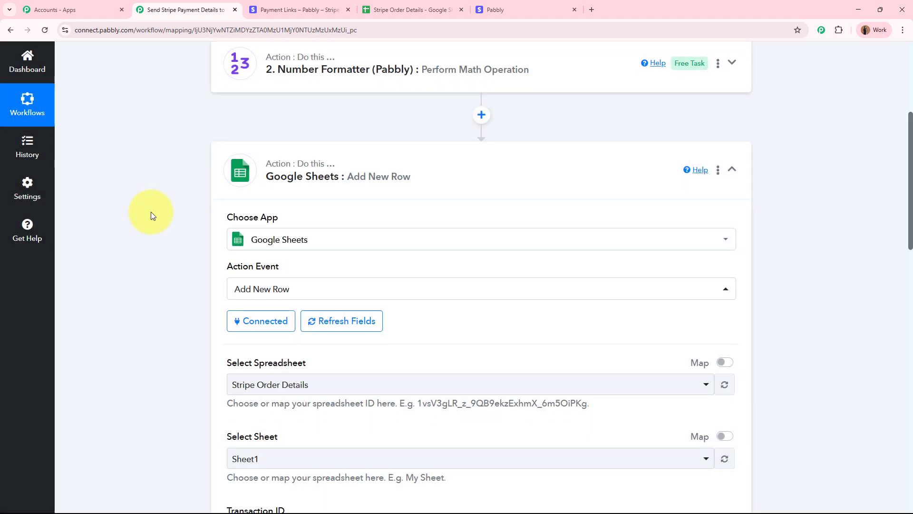
- Select the Stripe Order Details spreadsheet after comparing it with the sheet's column headers
scroll(345, 204, "down", 4)
left_click(409, 10)
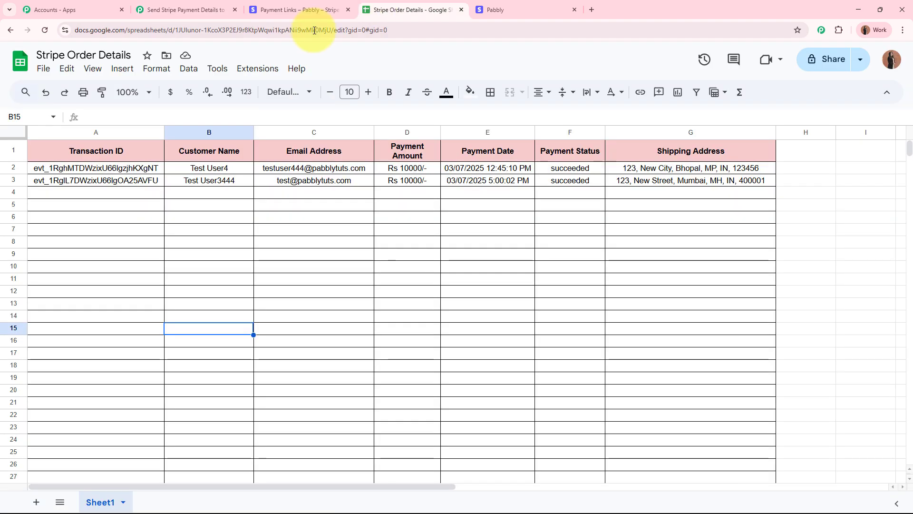
left_click(190, 9)
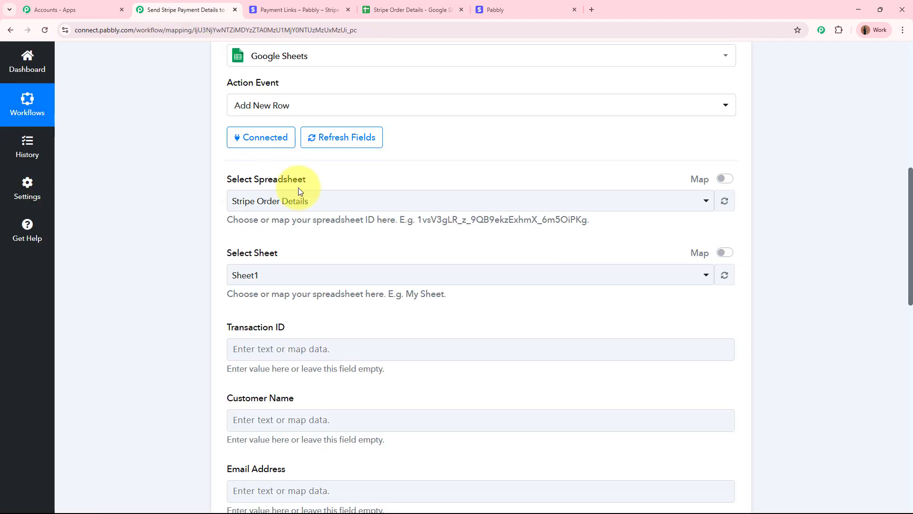
left_click(304, 201)
left_click(297, 263)
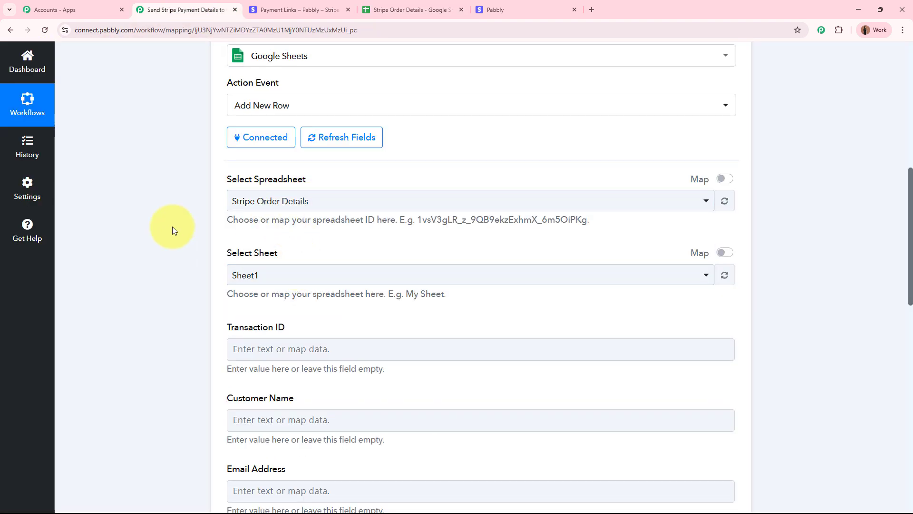
scroll(172, 227, "down", 4)
left_click(407, 12)
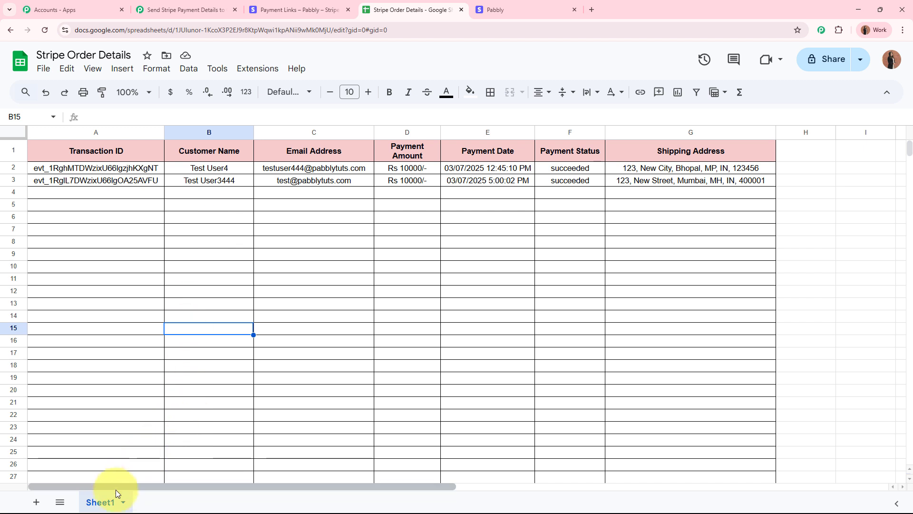
left_click(152, 5)
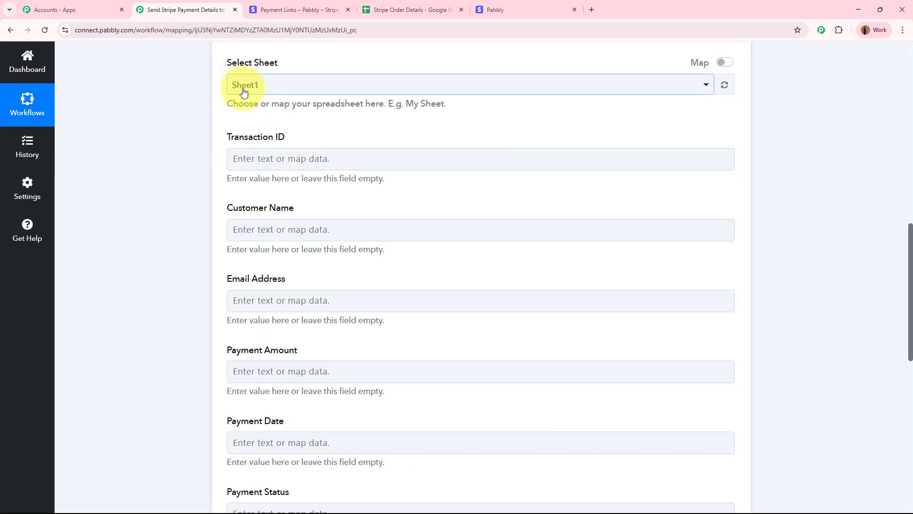
- Map the Stripe Id into Transaction ID and the billing name into Customer Name
left_click(288, 158)
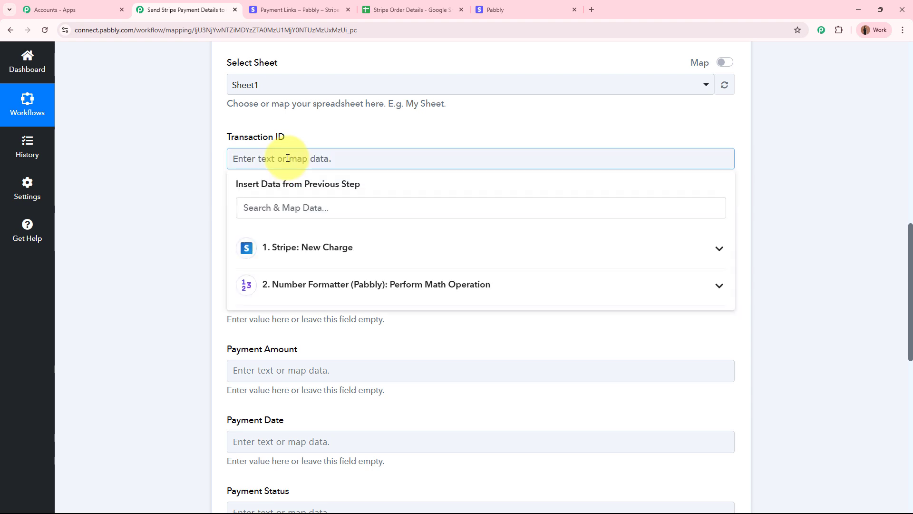
left_click(305, 207)
type("id")
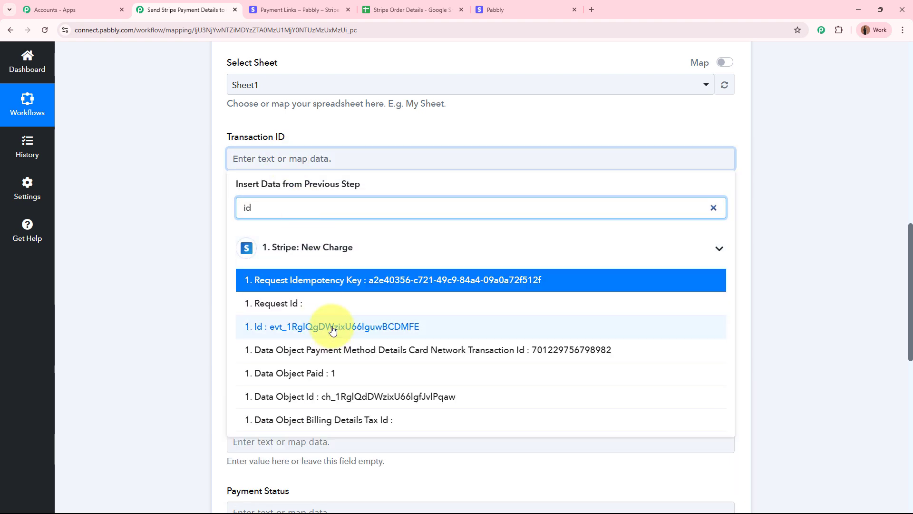
left_click(387, 327)
left_click(318, 236)
left_click(308, 285)
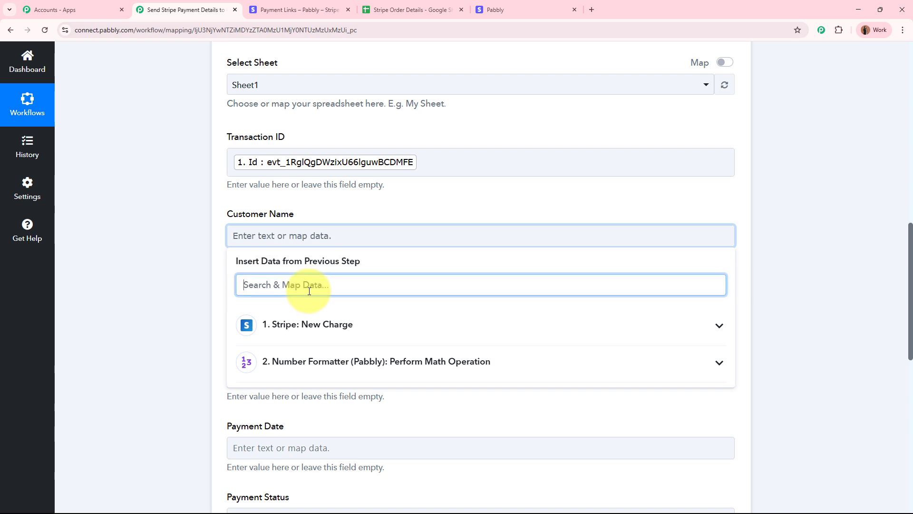
type("naa")
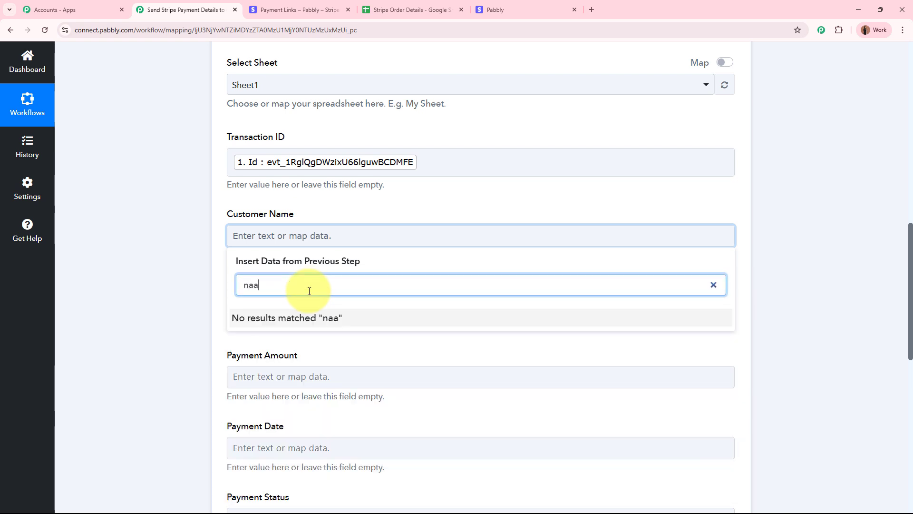
key("BackSpace")
type("me")
left_click(316, 358)
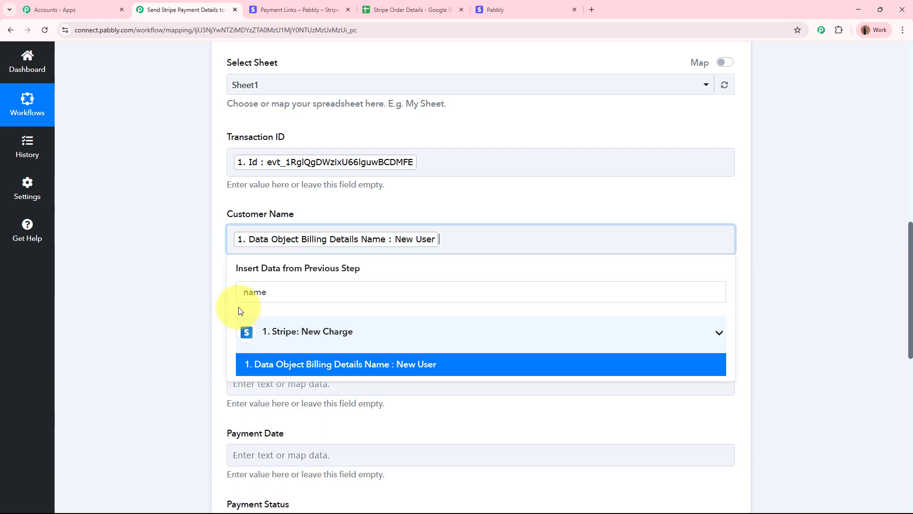
left_click(169, 267)
- Map the billing email into Email Address and set Payment Amount to Rs {Result}/-
scroll(170, 268, "down", 4)
left_click(306, 122)
left_click(260, 176)
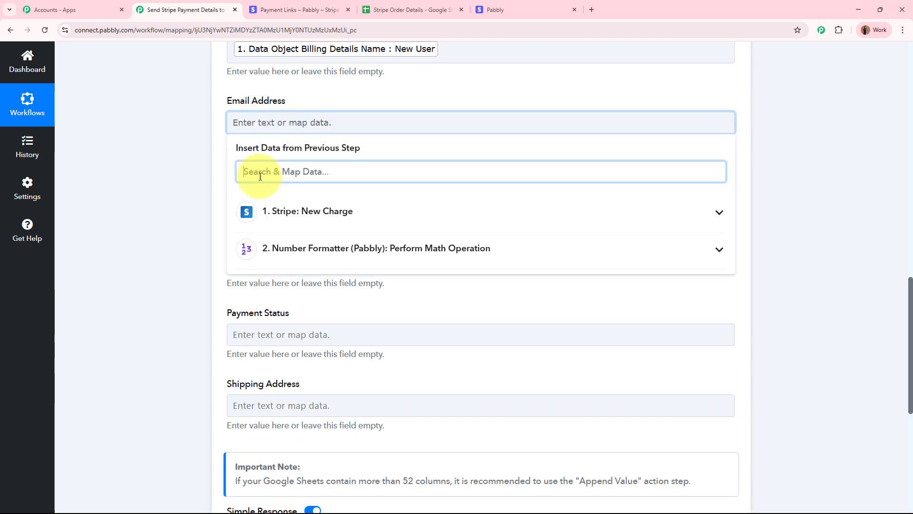
type("em")
left_click(238, 240)
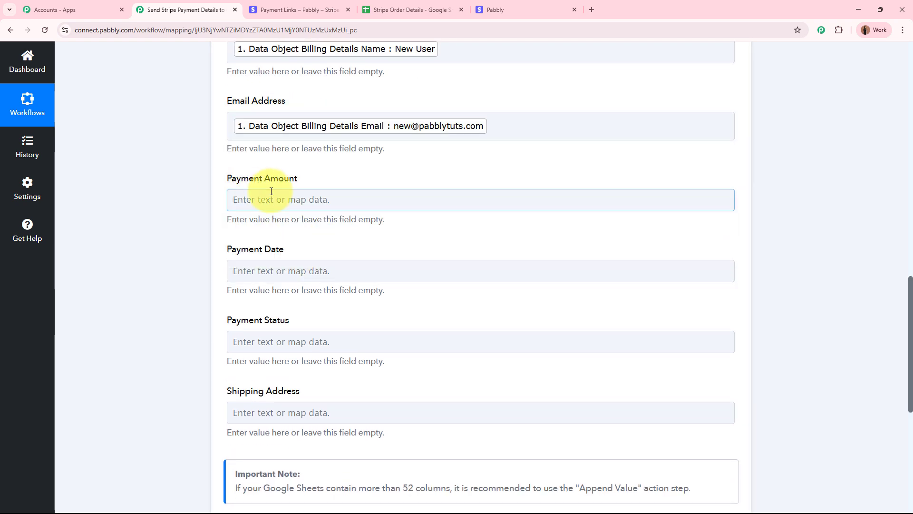
left_click(272, 191)
left_click(352, 326)
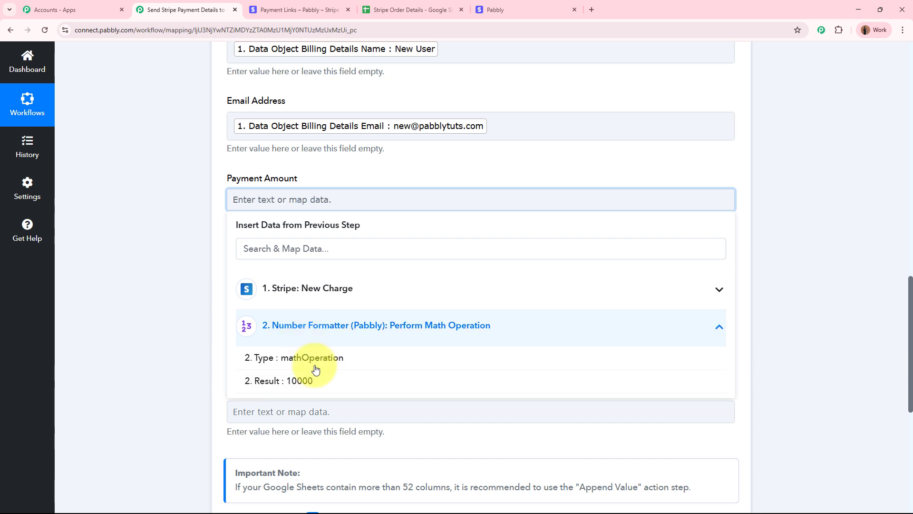
left_click(314, 381)
left_click(233, 202)
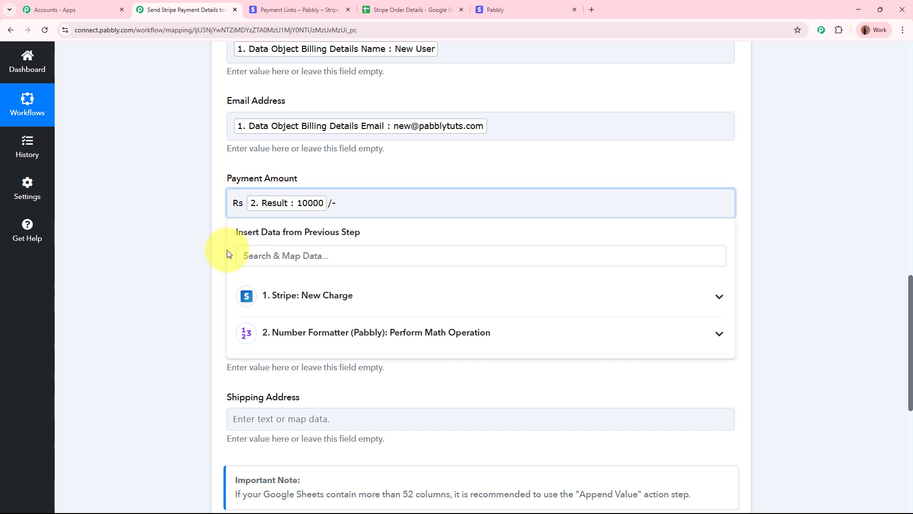
left_click(151, 251)
- Search the data for the created timestamp, leaving Payment Date empty for now
scroll(248, 242, "down", 2)
left_click(291, 181)
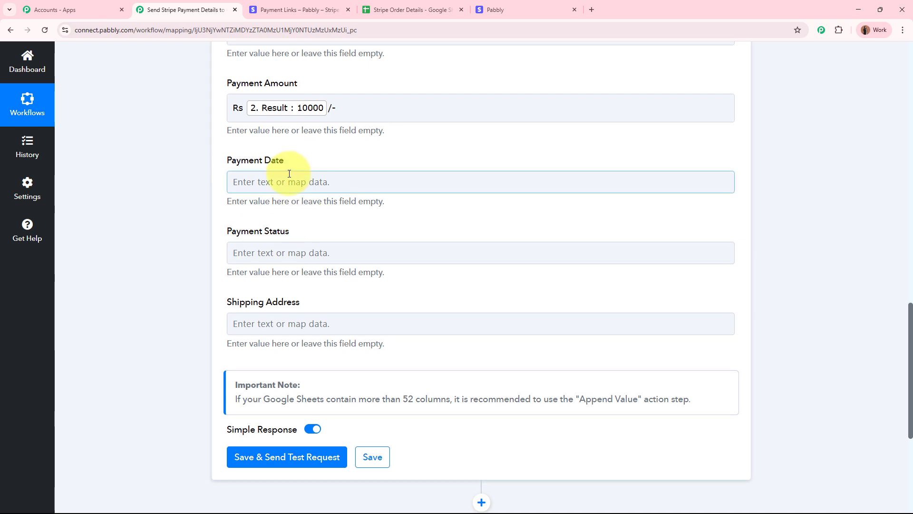
left_click(285, 231)
type("cre")
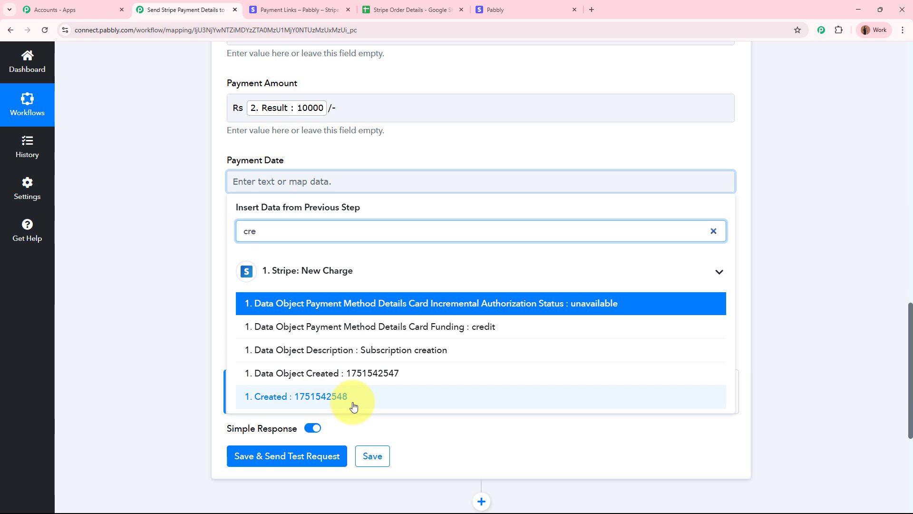
left_click(148, 310)
scroll(149, 306, "up", 15)
- Insert a DateTime Formatter (Pabbly) step before Google Sheets using Format Date with Time Zone, and connect it
left_click(482, 218)
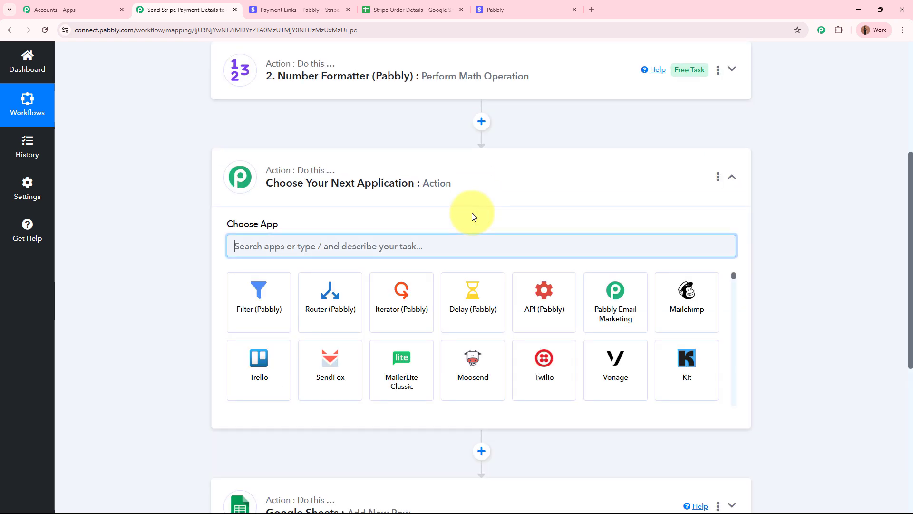
type("date")
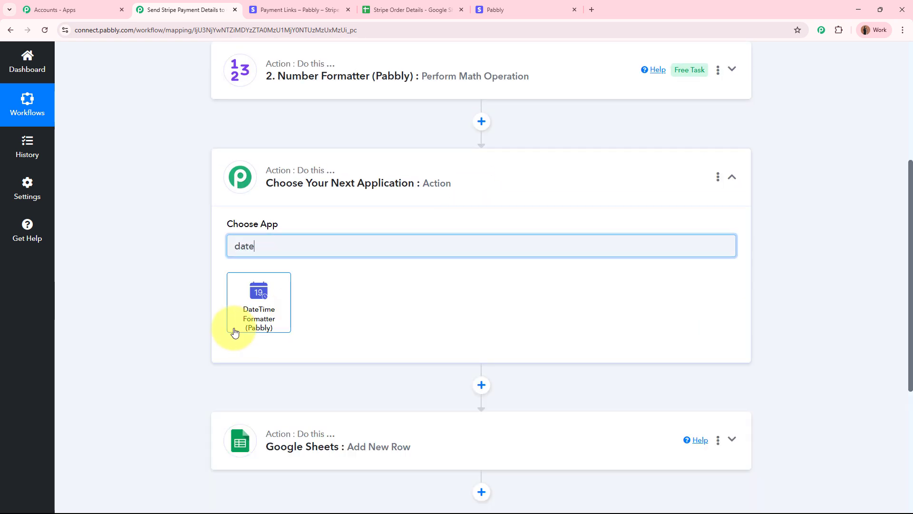
left_click(253, 312)
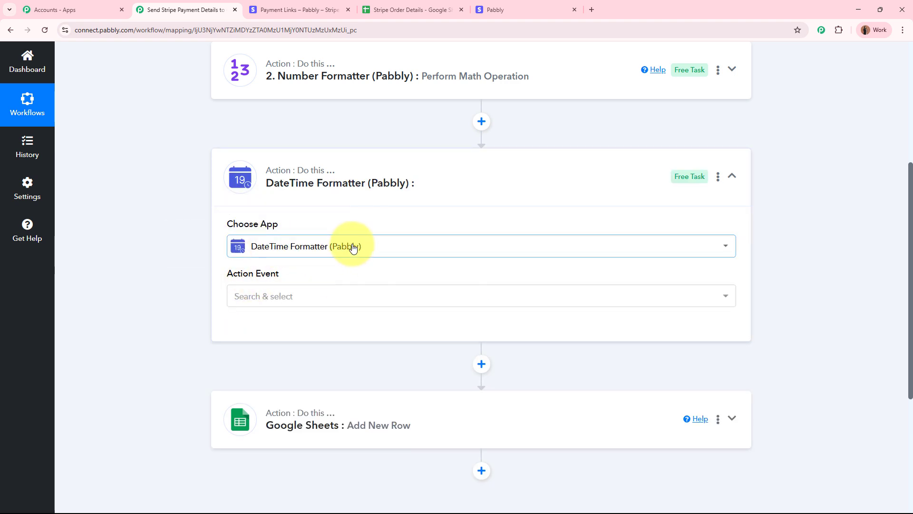
left_click(320, 305)
left_click(266, 353)
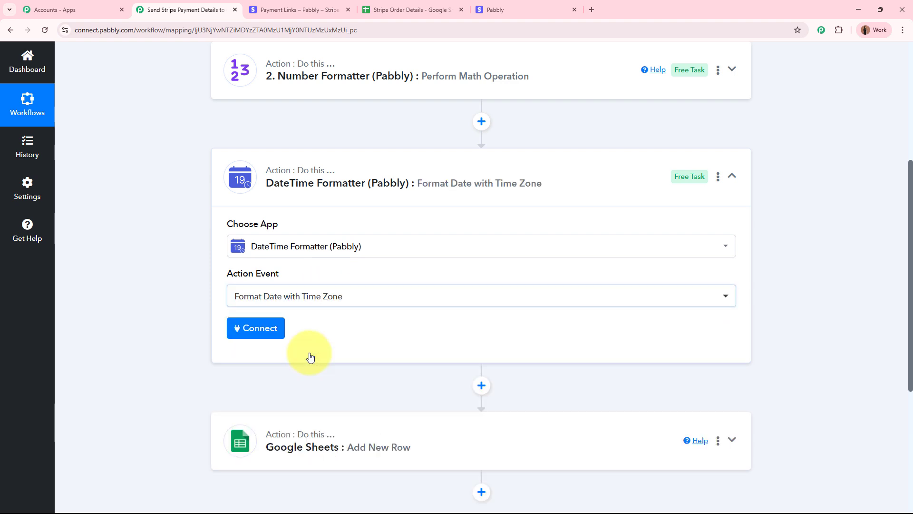
left_click(274, 327)
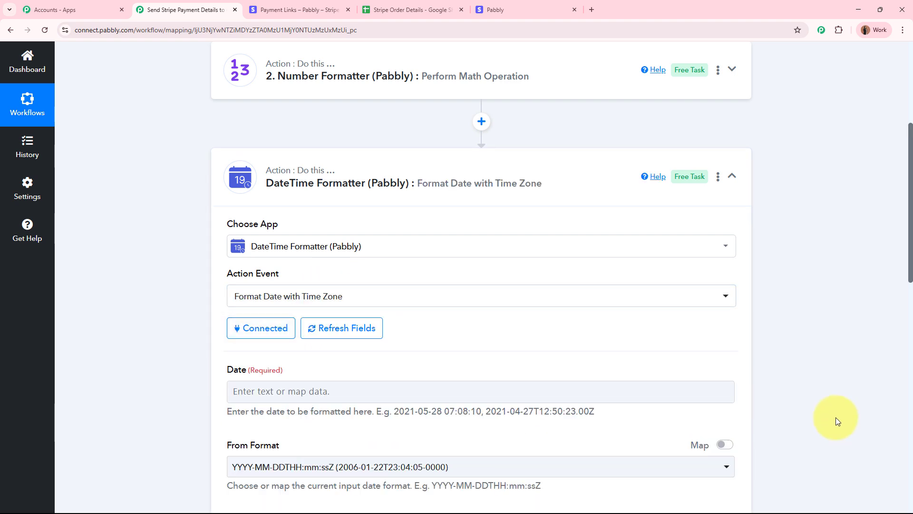
scroll(702, 326, "down", 2)
- Map the Stripe created timestamp into Date, input format Timestamp, output DD/MM/YYYY hh:mm:ss A
left_click(315, 296)
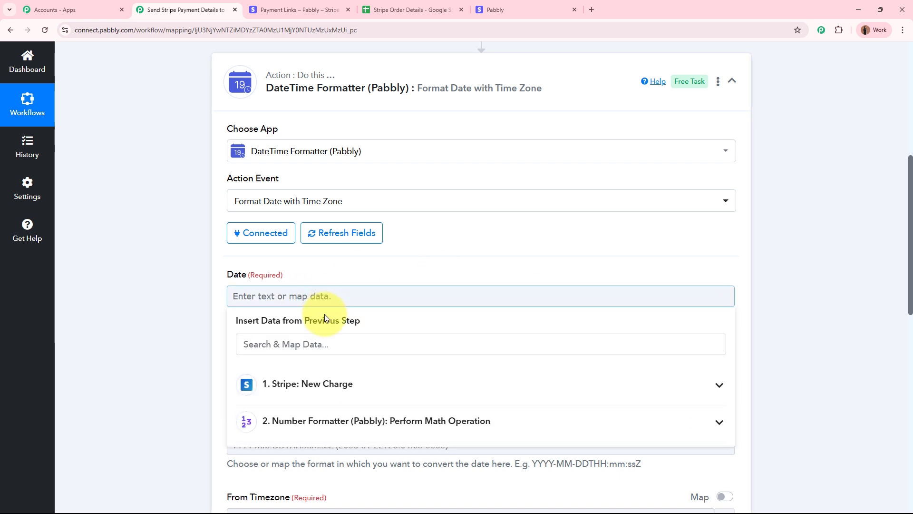
left_click(317, 349)
type("cre")
left_click(333, 483)
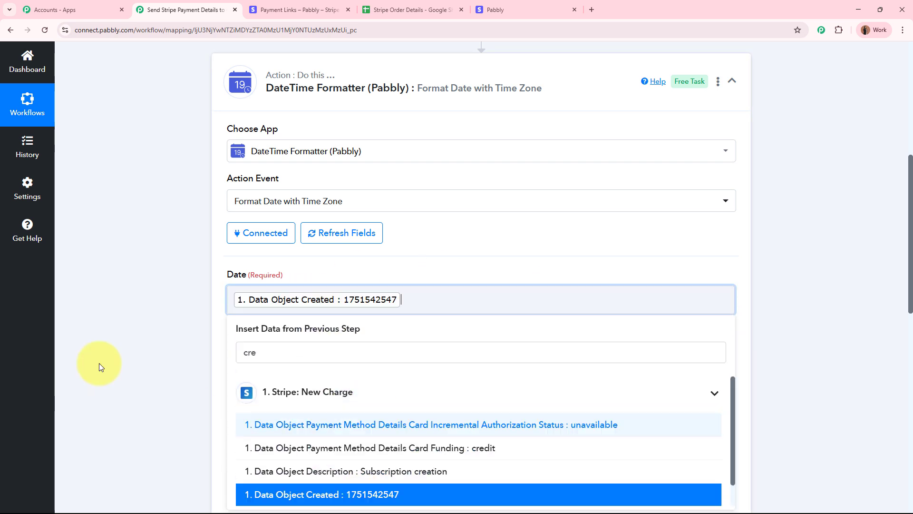
scroll(310, 193, "down", 4)
left_click(309, 192)
scroll(301, 357, "down", 5)
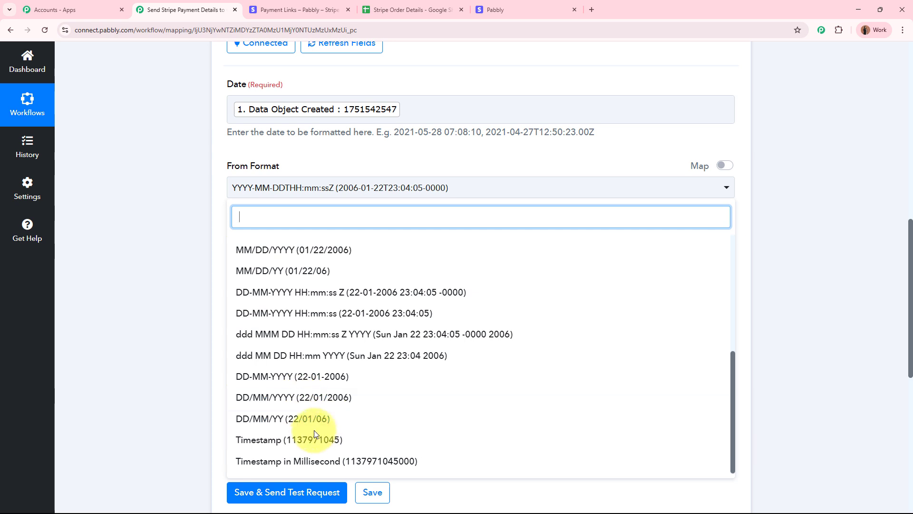
left_click(286, 492)
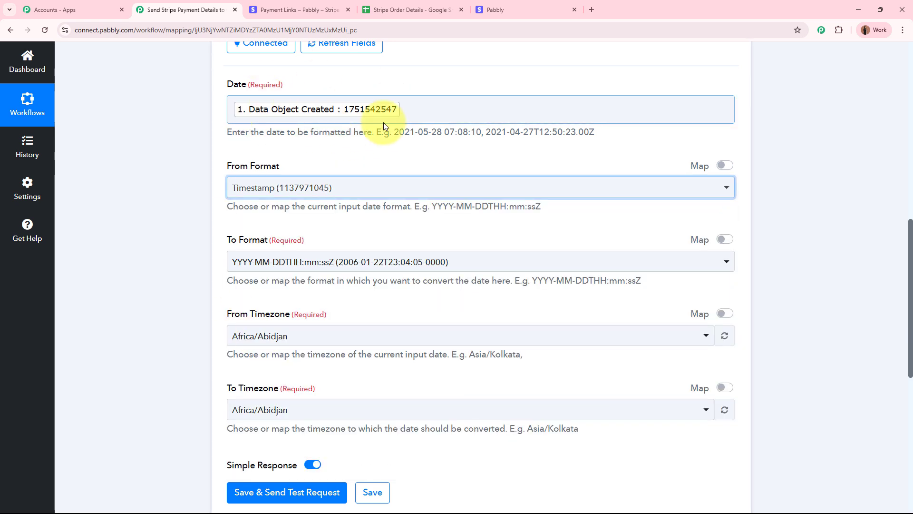
left_click(331, 258)
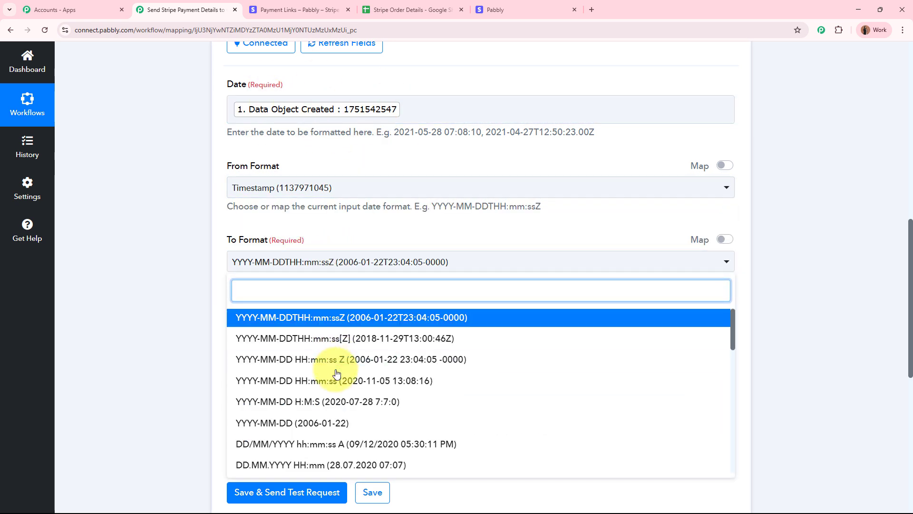
scroll(333, 364, "down", 2)
left_click(335, 350)
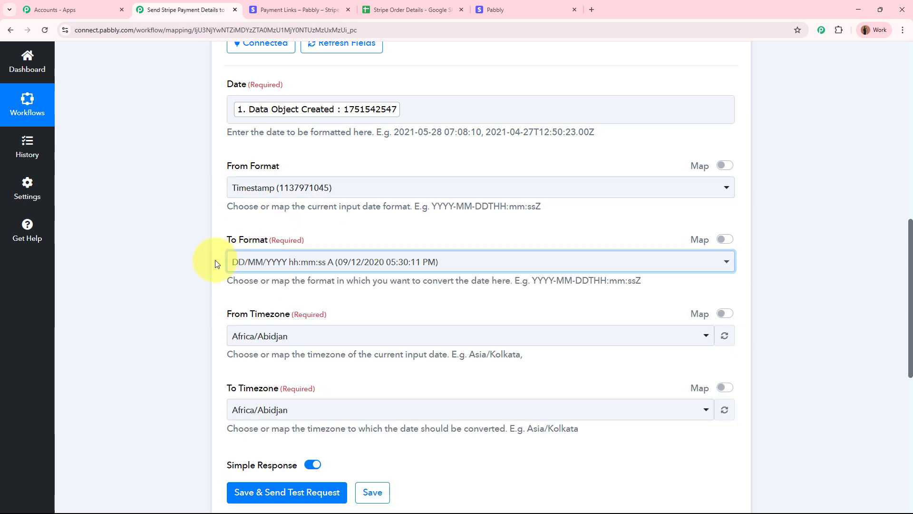
- Convert from Etc/UTC to Asia/Kolkata and test, giving 03/07/2025 05:05:47 PM
scroll(190, 305, "down", 2)
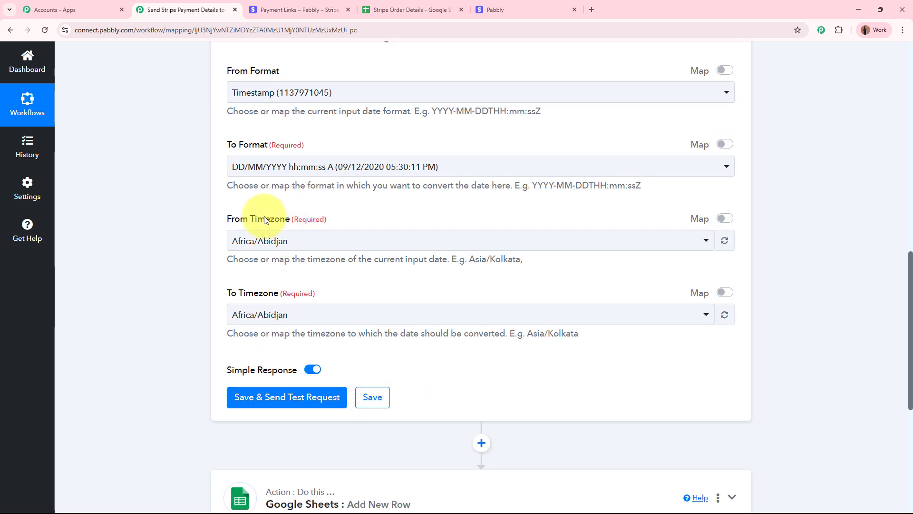
left_click(298, 242)
type("utc")
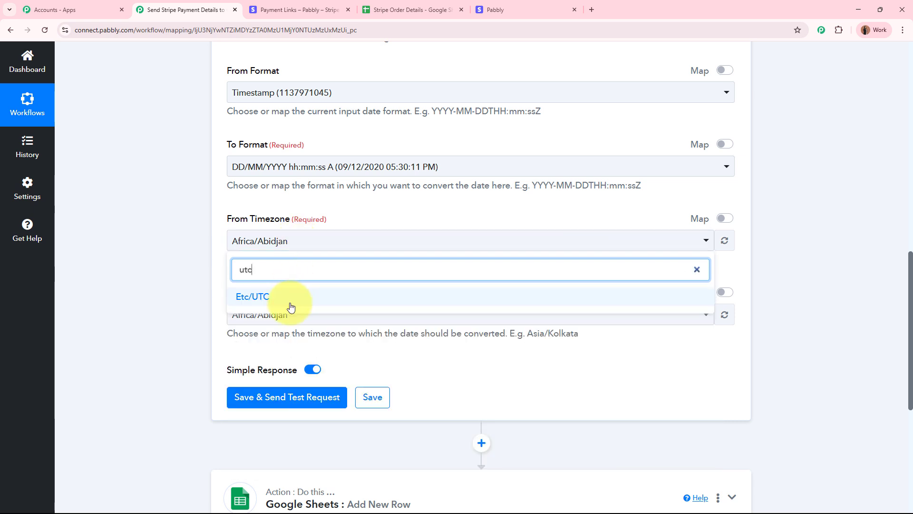
left_click(291, 305)
left_click(292, 313)
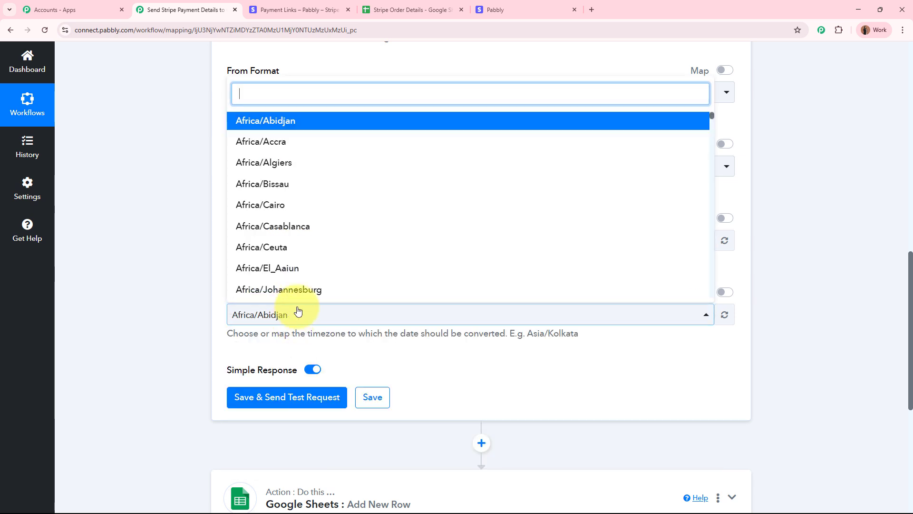
type("kol")
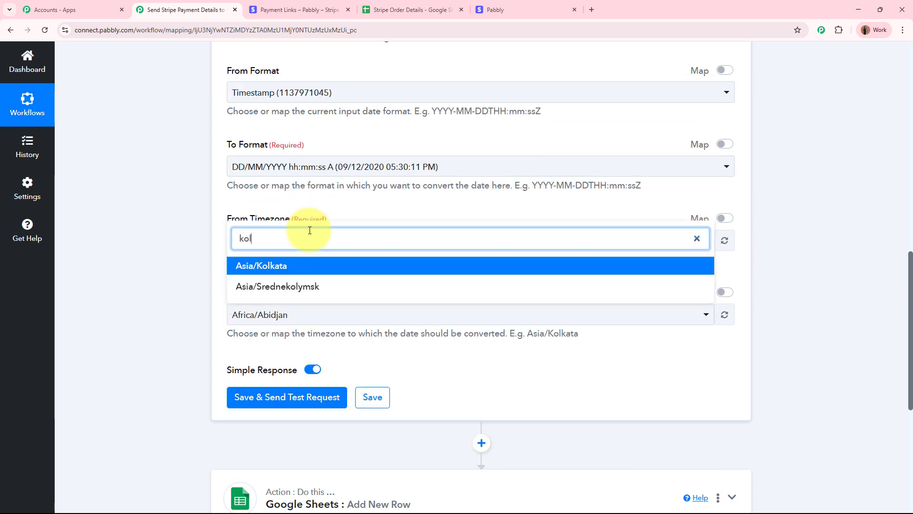
left_click(302, 266)
scroll(177, 270, "down", 4)
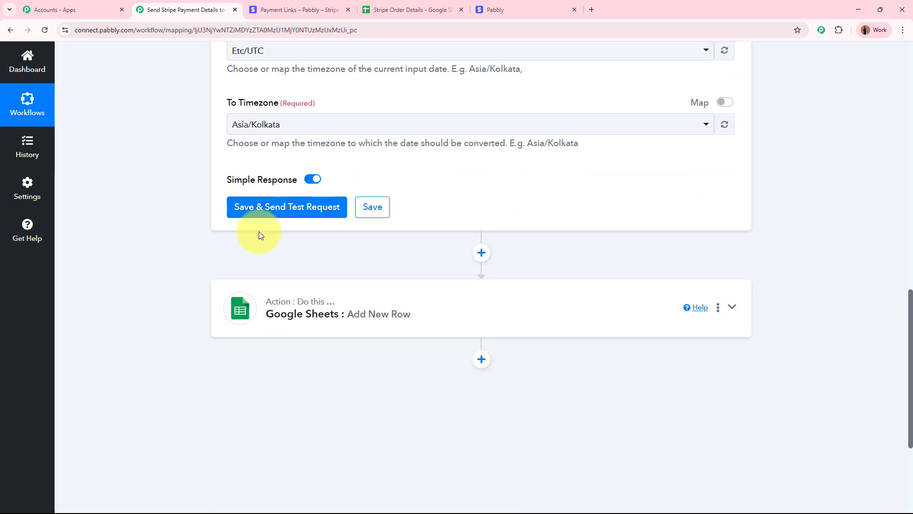
left_click(243, 208)
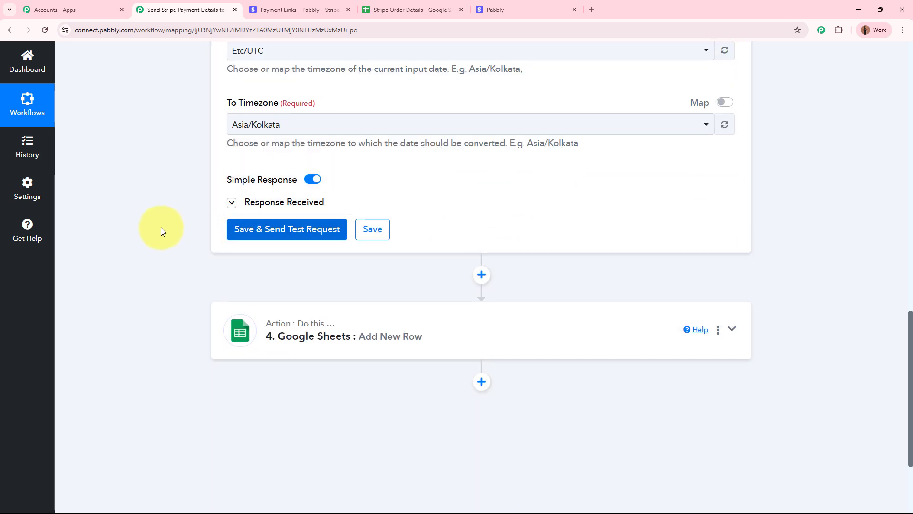
left_click_drag(489, 281, 663, 279)
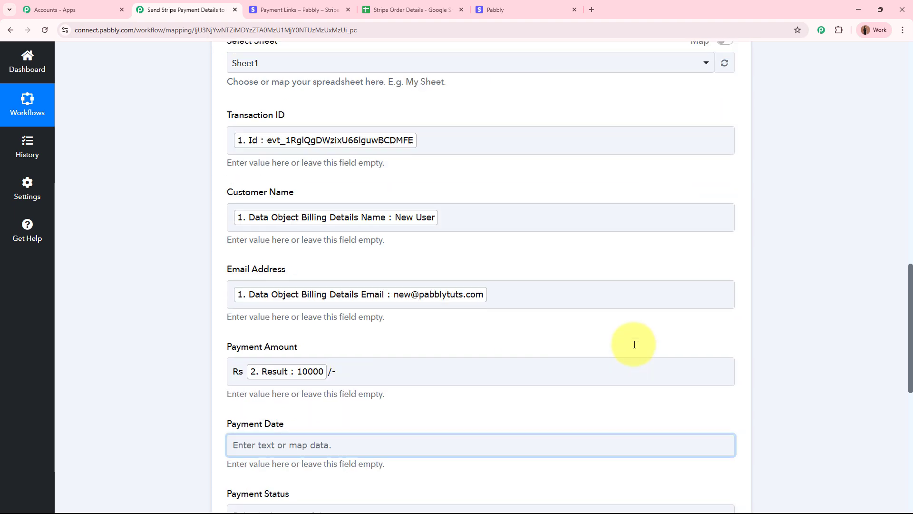
- Insert the DateTime Formatter's Result into the Payment Date field
scroll(635, 343, "up", 6)
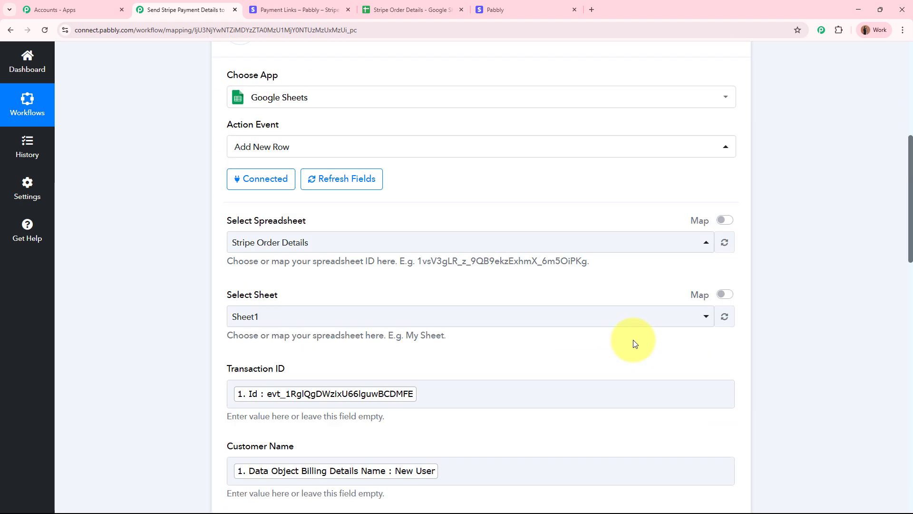
scroll(634, 342, "down", 12)
left_click(245, 186)
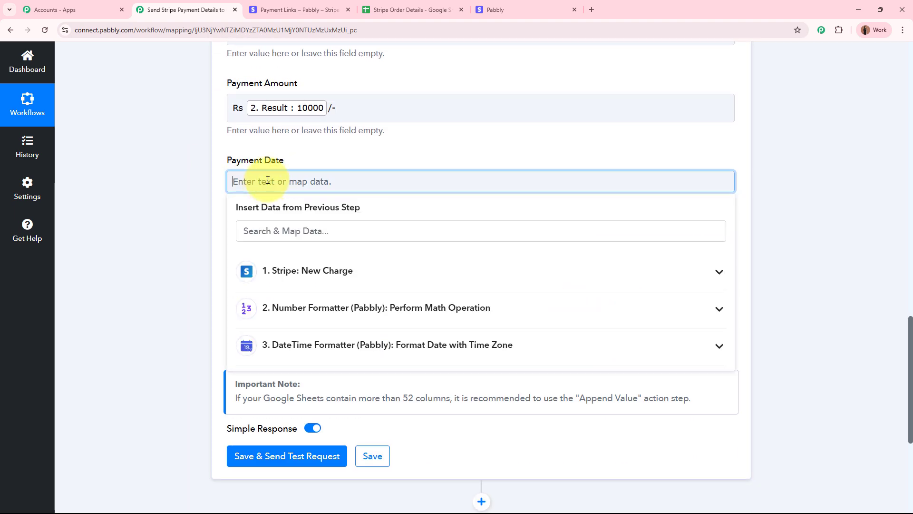
left_click(326, 348)
left_click(347, 400)
left_click(156, 248)
- Map the Stripe charge status into Payment Status
left_click(269, 257)
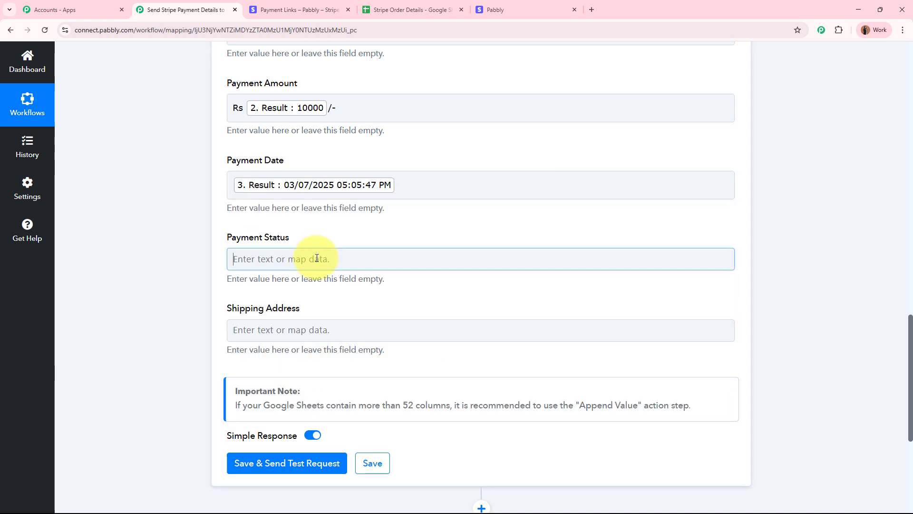
left_click(295, 309)
type("sts")
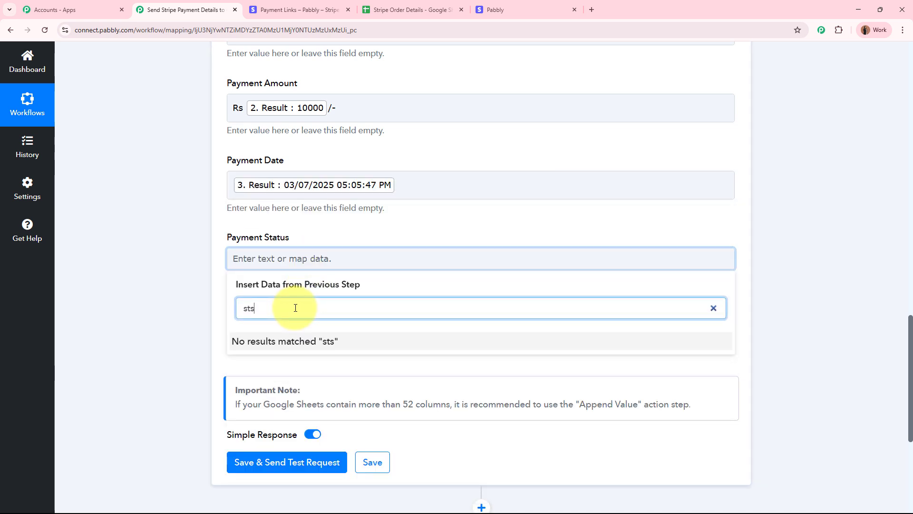
key("BackSpace")
type("a")
left_click(347, 380)
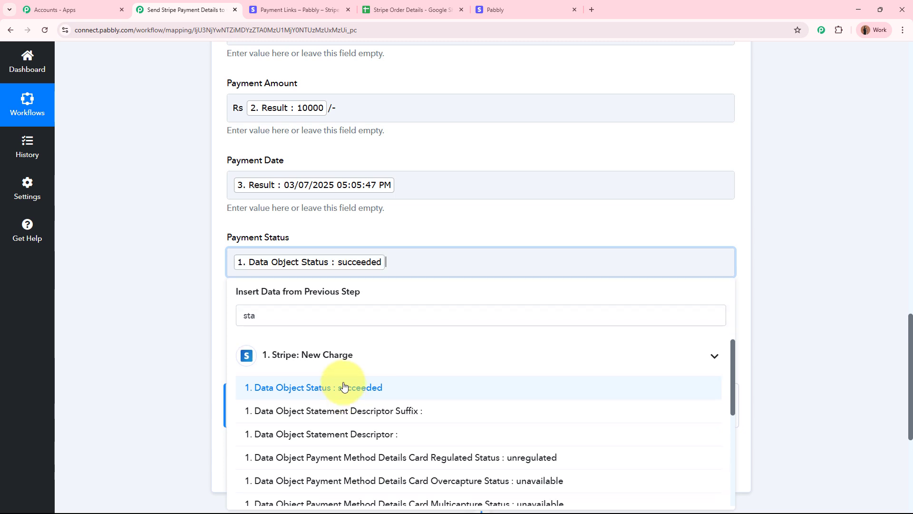
left_click(167, 284)
- Fill Shipping Address from the billing address and send a test row, adding Sheet1!A4:G4
scroll(169, 285, "down", 2)
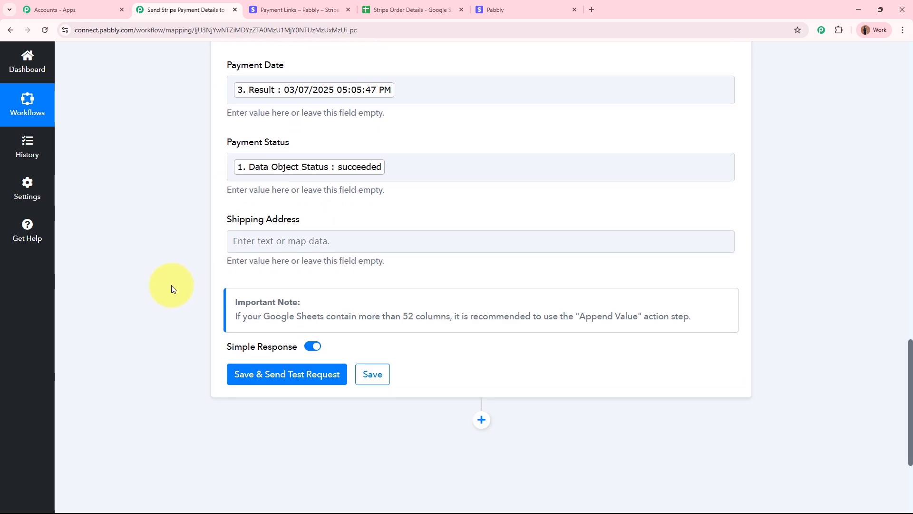
left_click(311, 240)
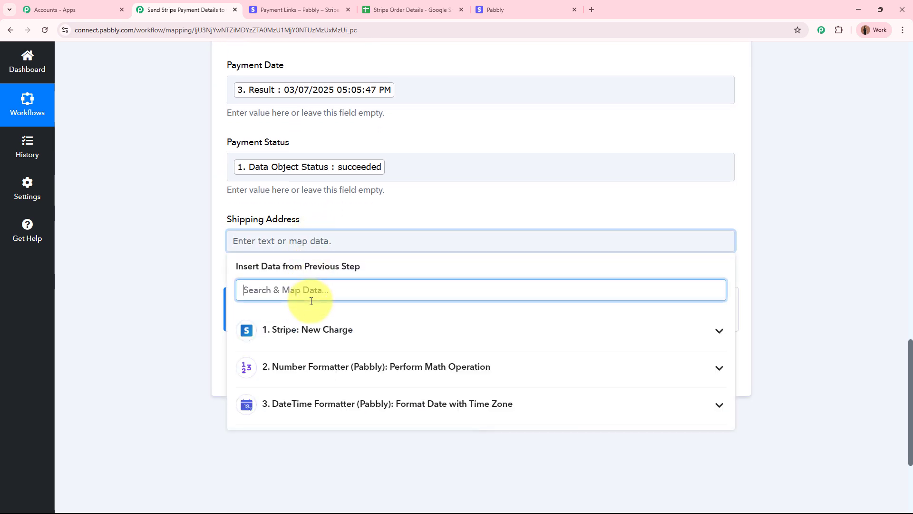
type("adrr")
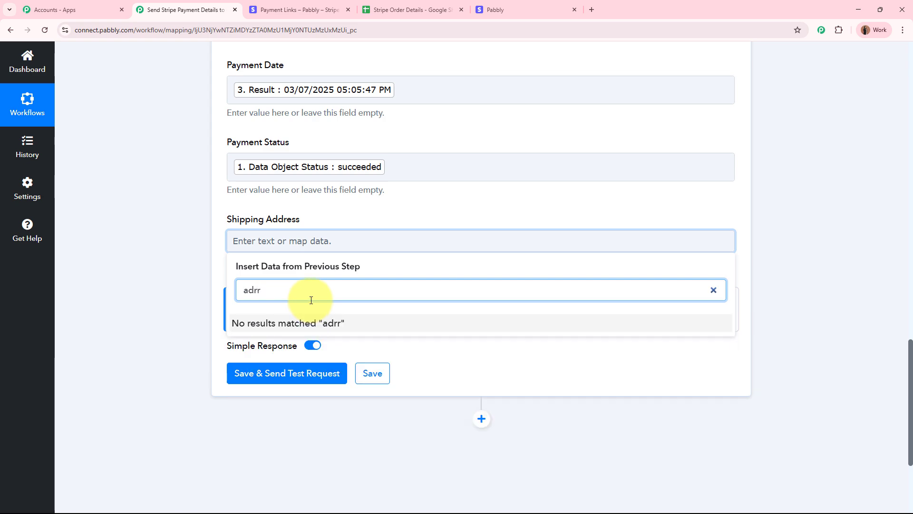
key("BackSpace")
key("BackSpace")
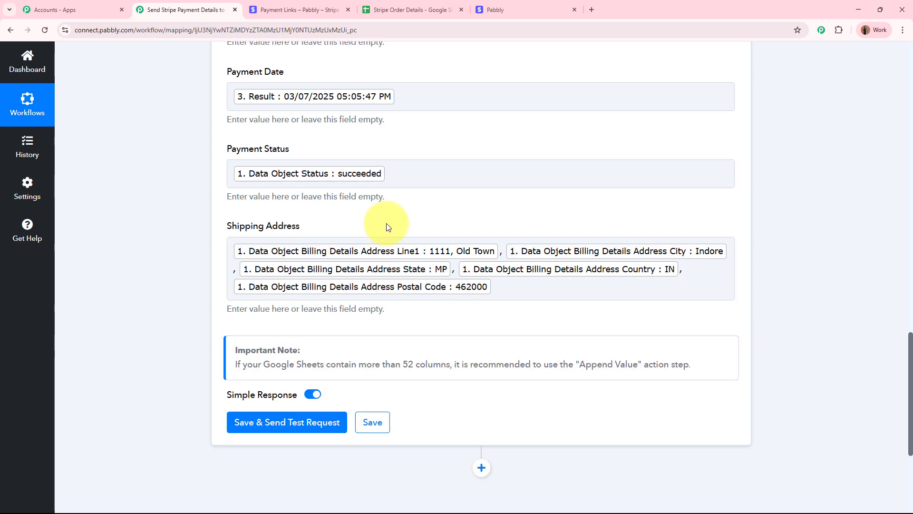
scroll(387, 224, "up", 8)
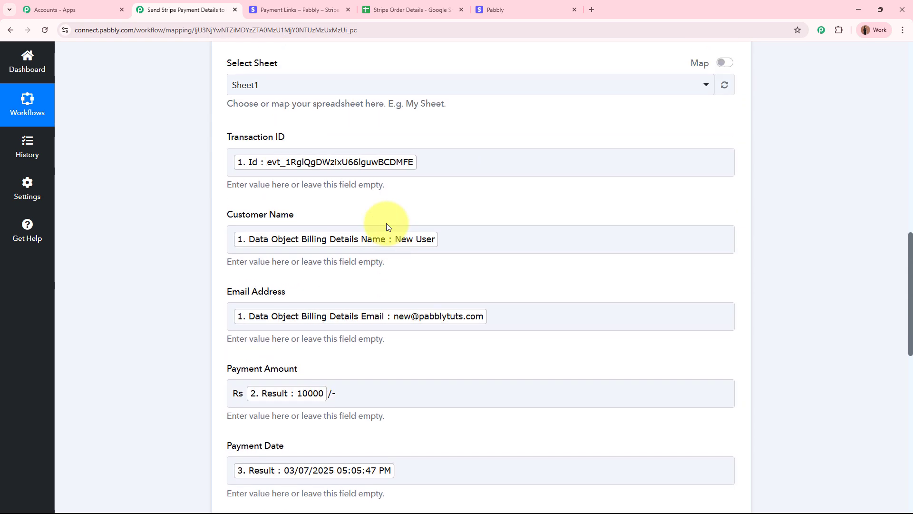
scroll(386, 227, "down", 10)
left_click(332, 199)
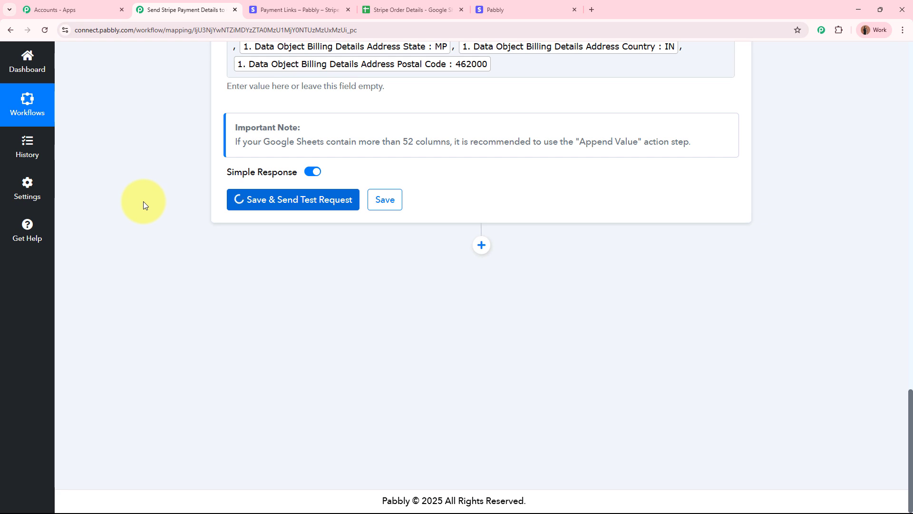
scroll(163, 228, "down", 2)
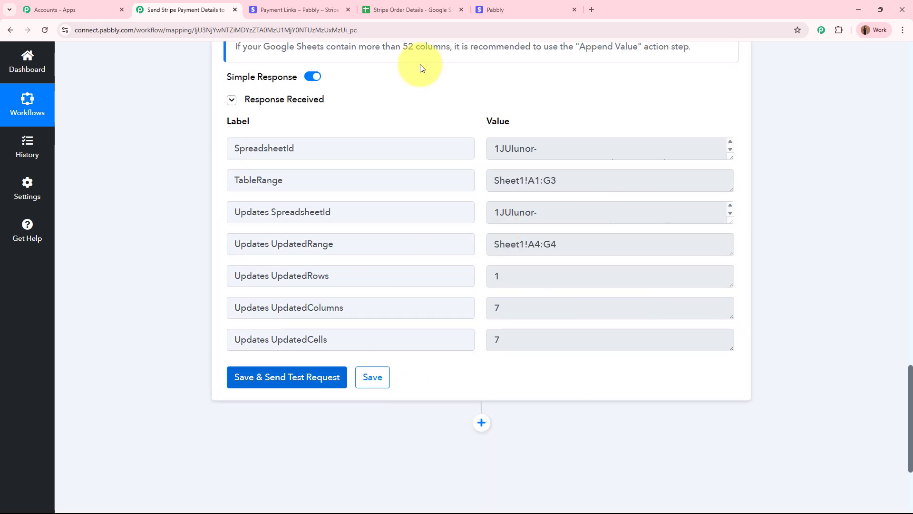
- Open the Stripe Order Details sheet and inspect each cell of the new row 4
left_click(407, 10)
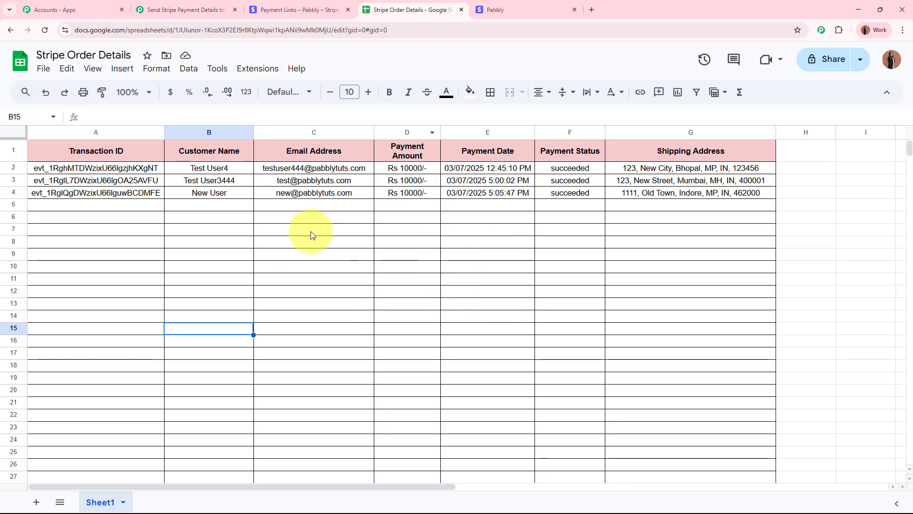
left_click(114, 193)
left_click(219, 194)
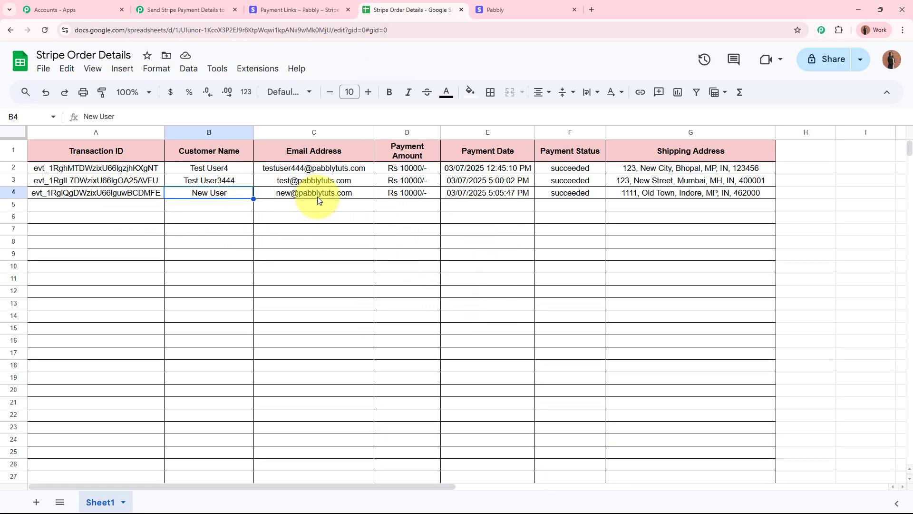
left_click(317, 195)
left_click(416, 193)
left_click(490, 193)
left_click(569, 192)
left_click(662, 193)
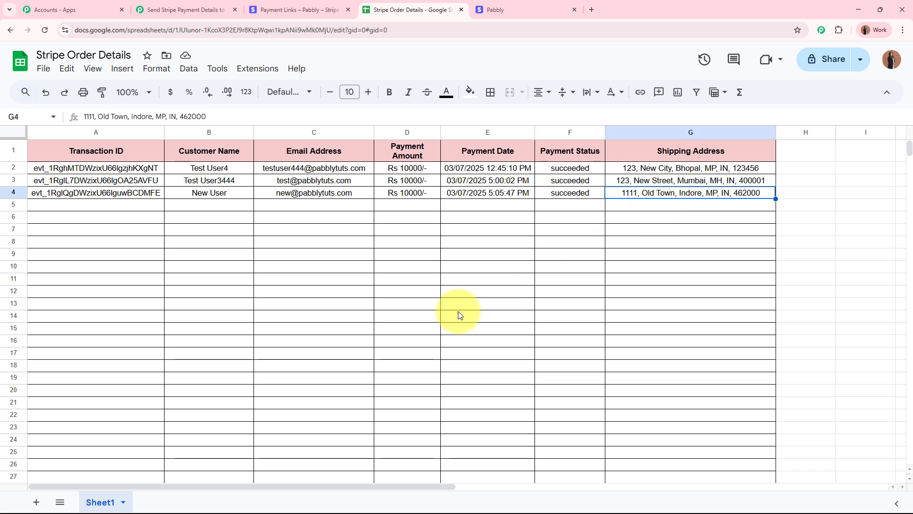
- Recheck row 4, confirming the Rs 10000/- amount, formatted date, succeeded status and address
left_click(224, 194)
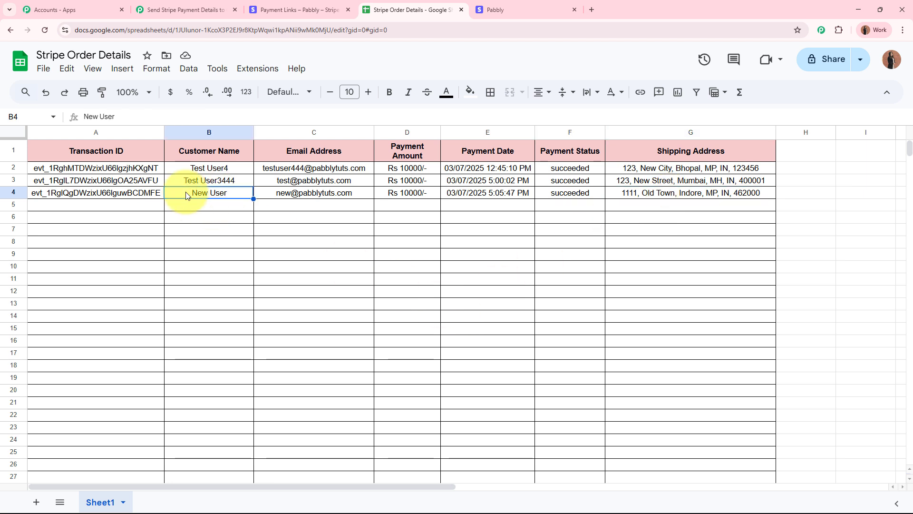
left_click(127, 192)
left_click(304, 191)
left_click(415, 192)
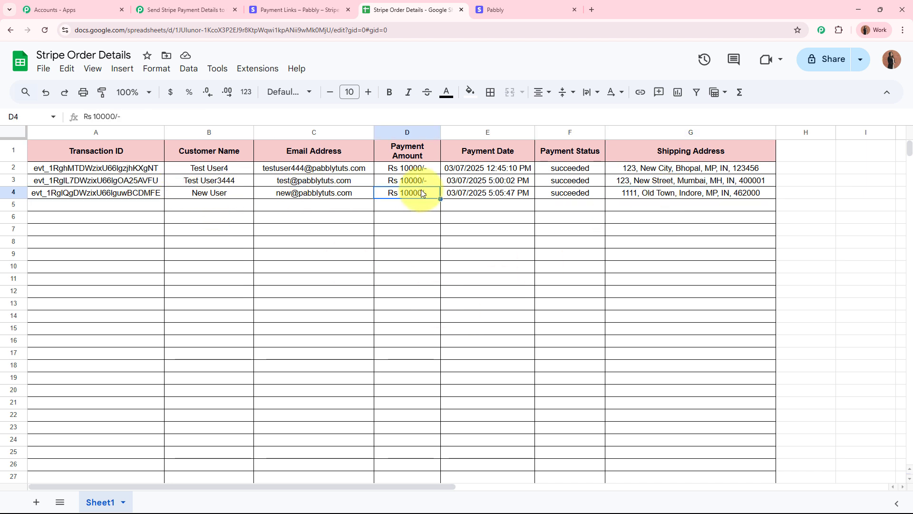
left_click(517, 194)
left_click(570, 191)
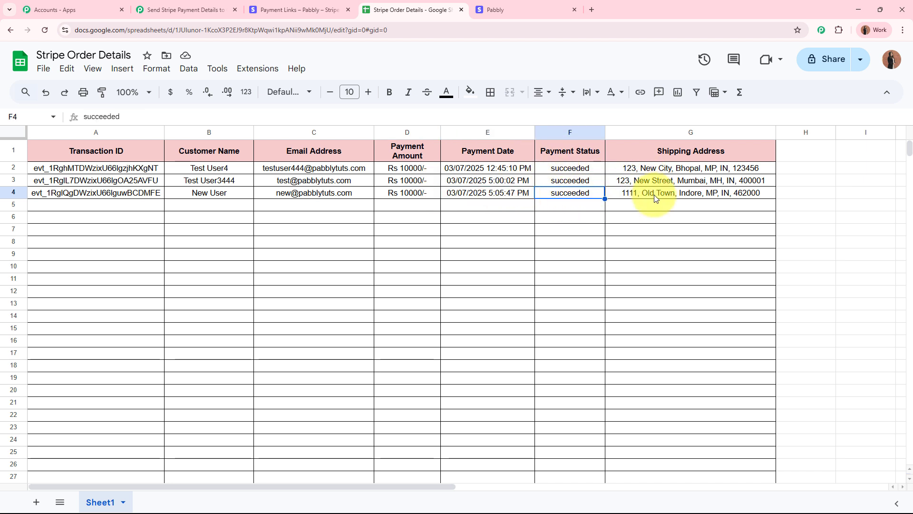
left_click(628, 195)
left_click(708, 242)
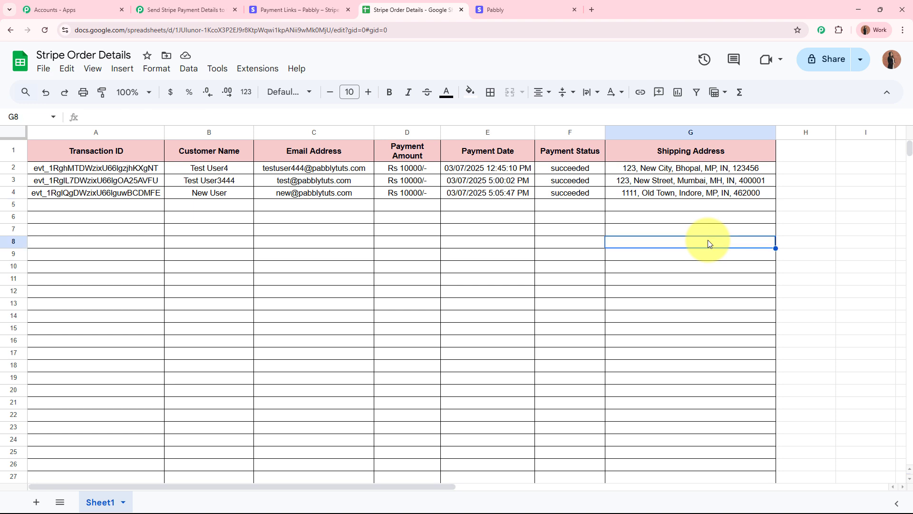
left_click(200, 11)
scroll(147, 264, "up", 15)
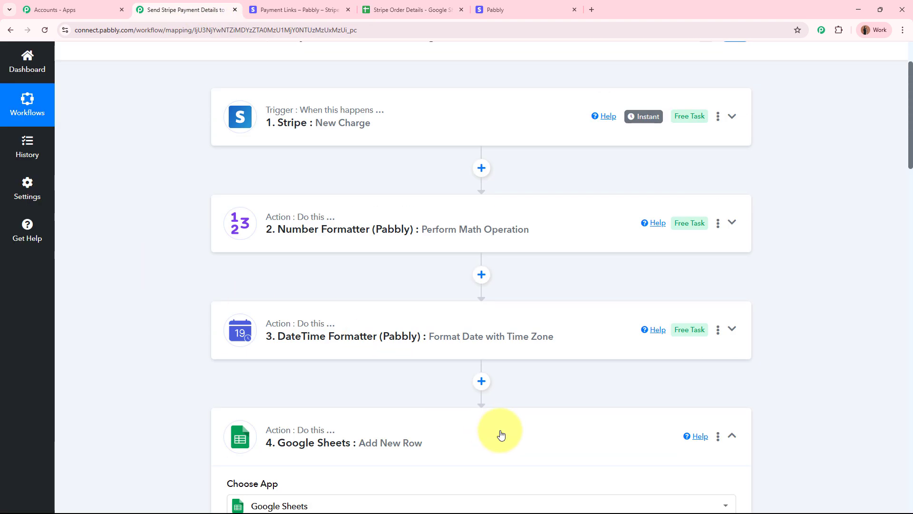
scroll(497, 431, "up", 2)
scroll(333, 285, "down", 4)
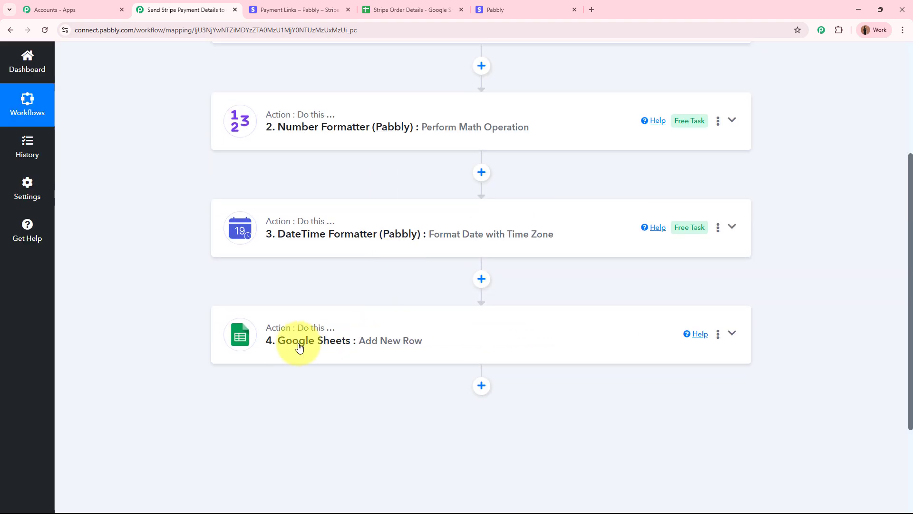
scroll(433, 337, "up", 4)
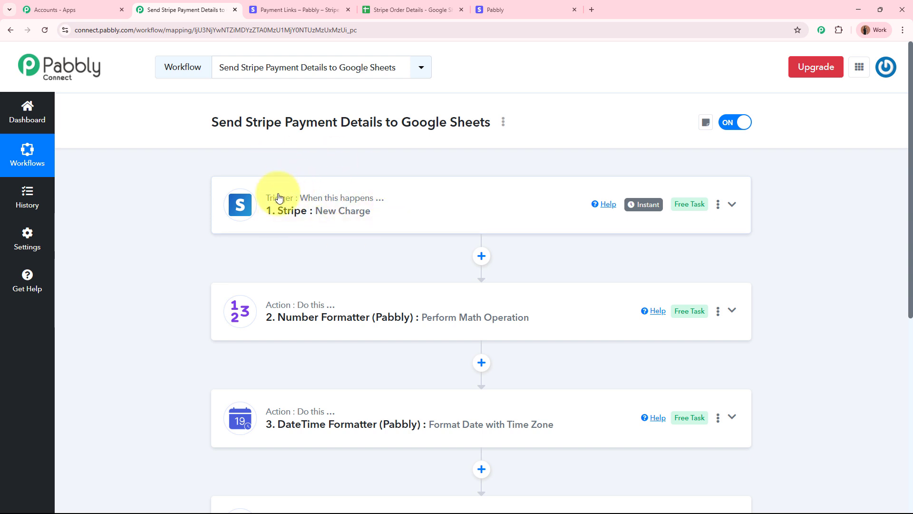
scroll(366, 188, "down", 6)
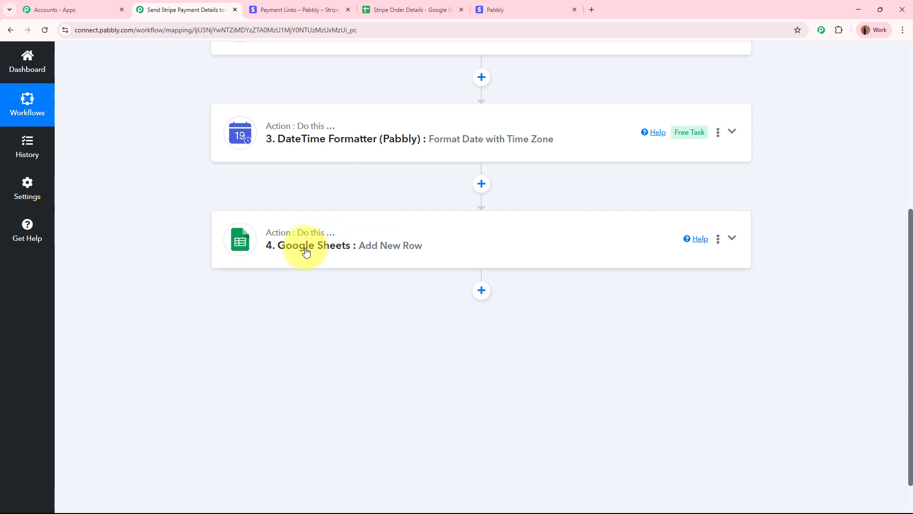
scroll(396, 250, "up", 6)
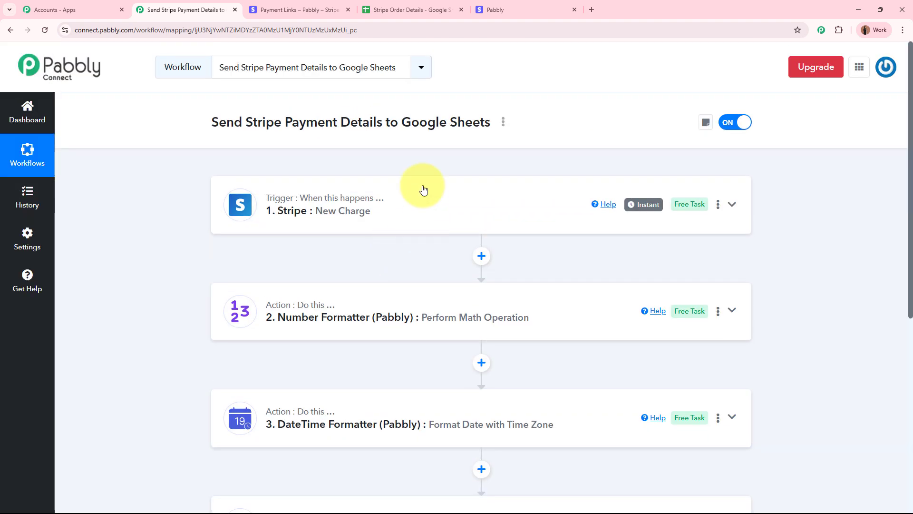